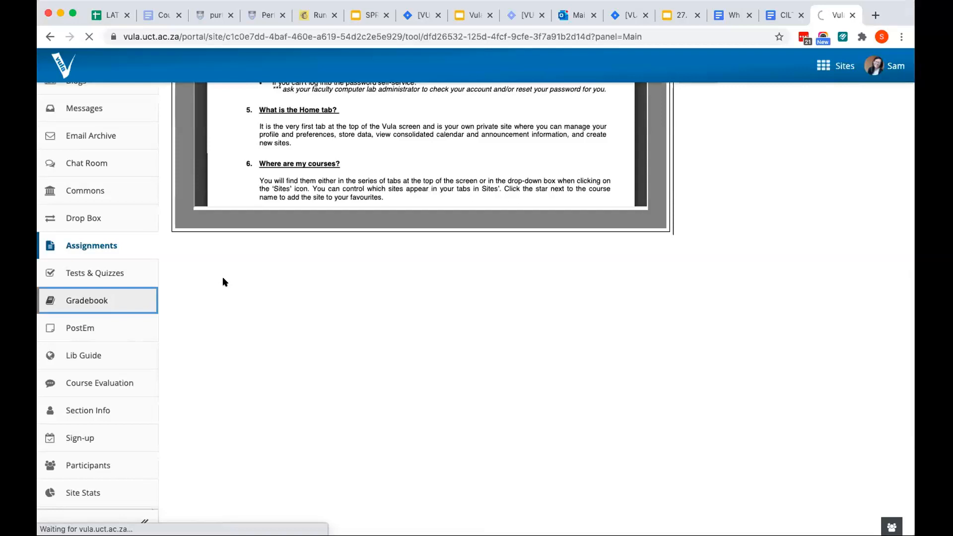
Open the site's Gradebook, switch it to full-screen view and return it to the normal view
click(147, 300)
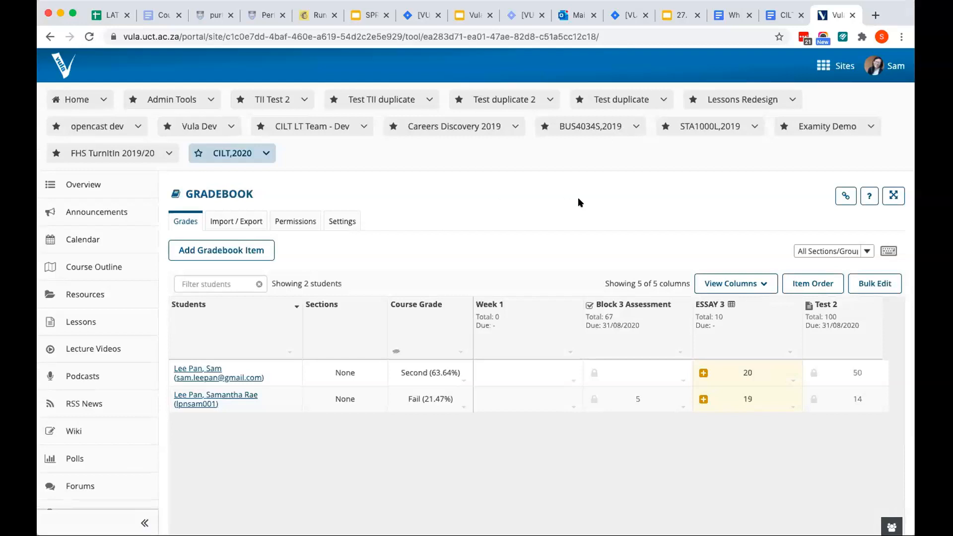
click(893, 196)
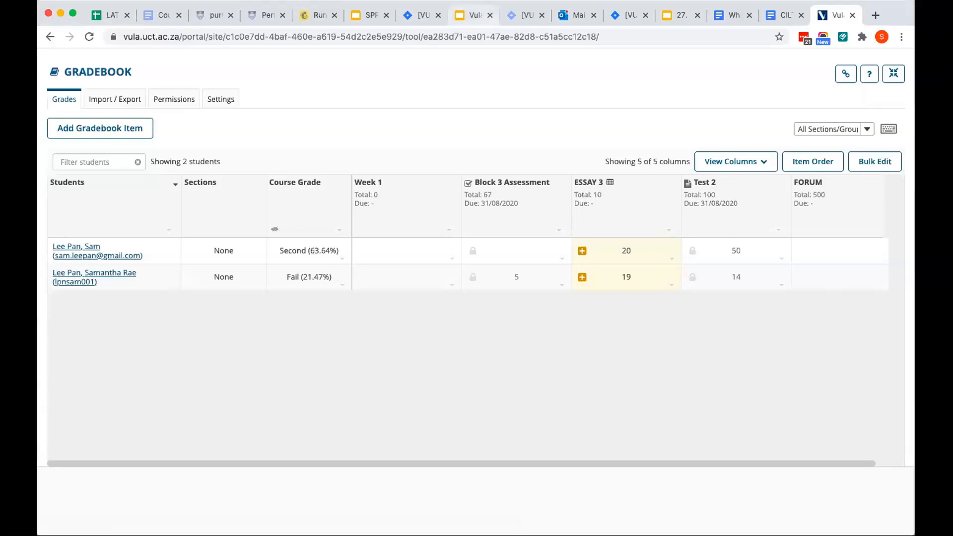
click(894, 74)
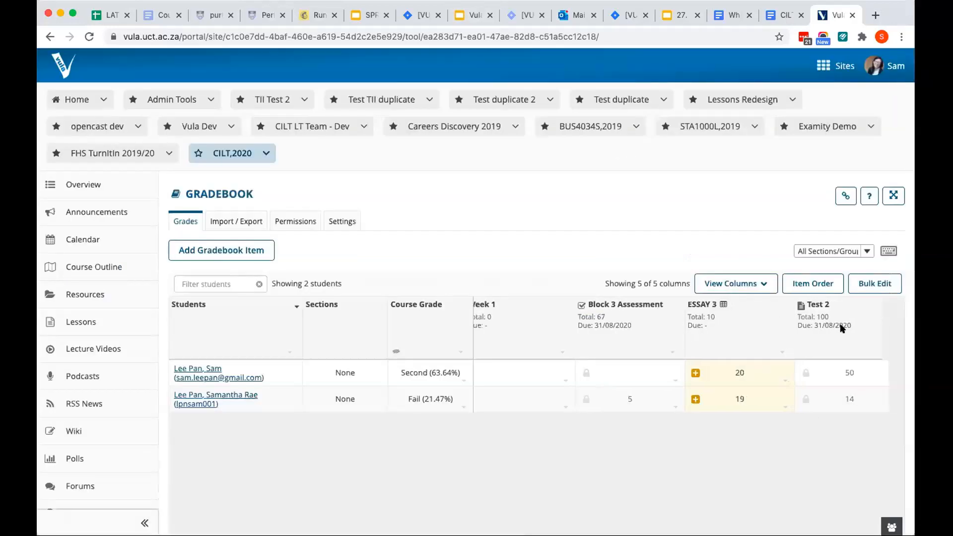
scroll(795, 439, down, 5)
scroll(794, 440, down, 8)
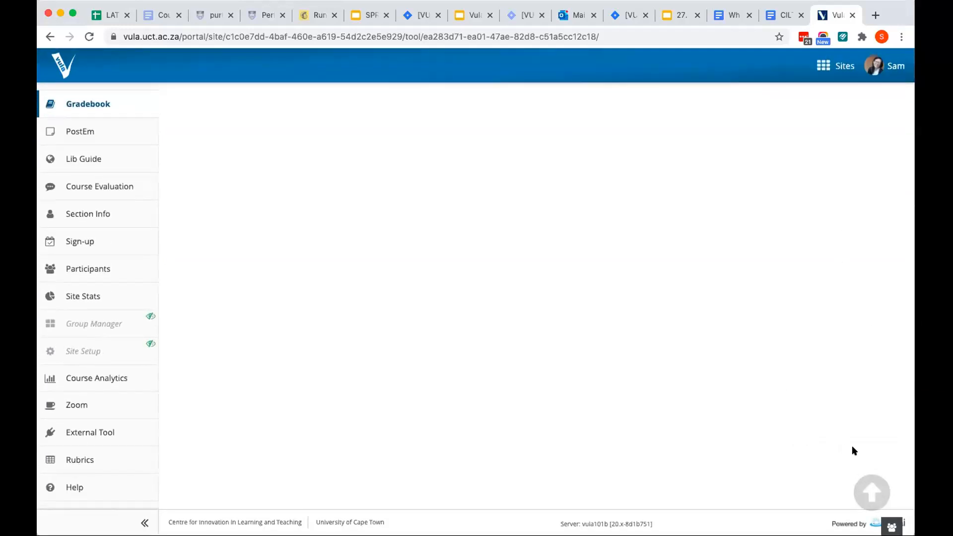
click(878, 482)
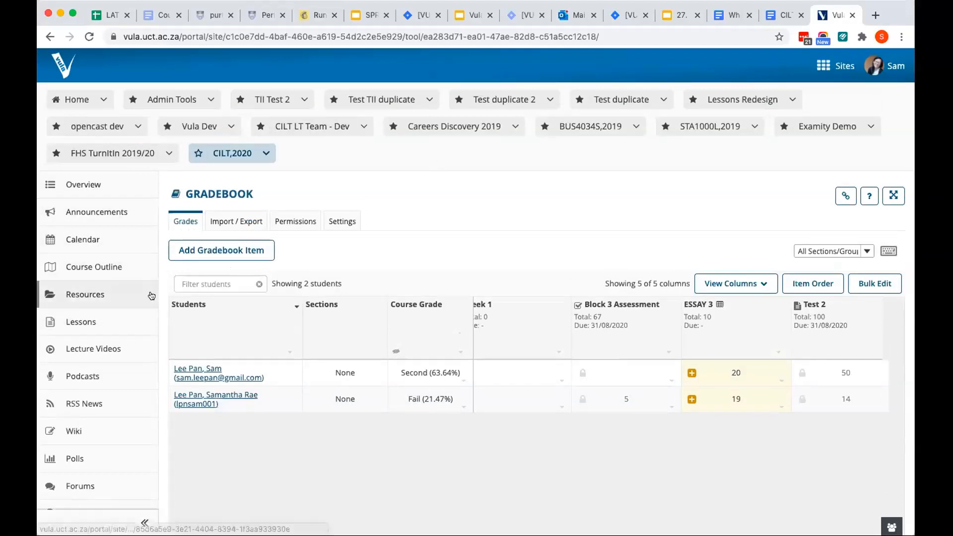
scroll(151, 297, down, 3)
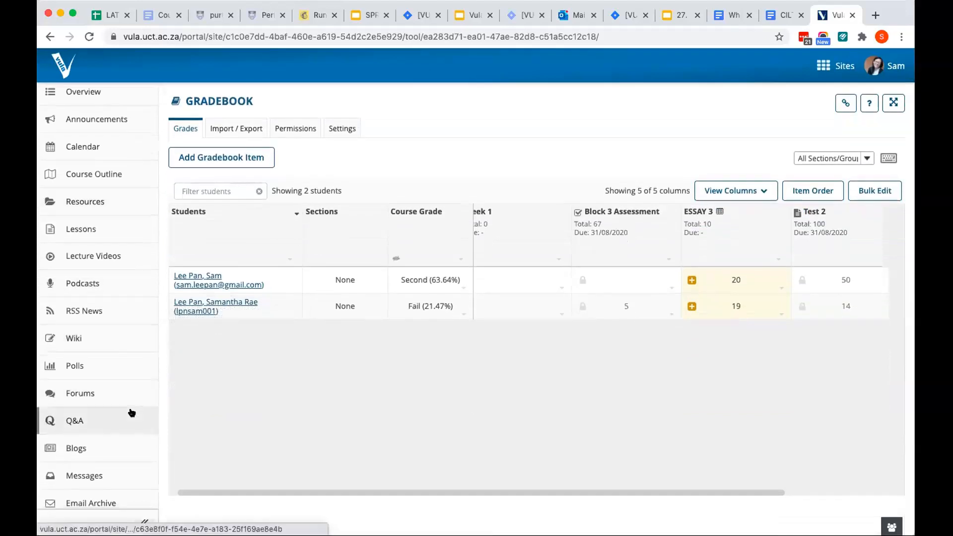
scroll(130, 415, down, 2)
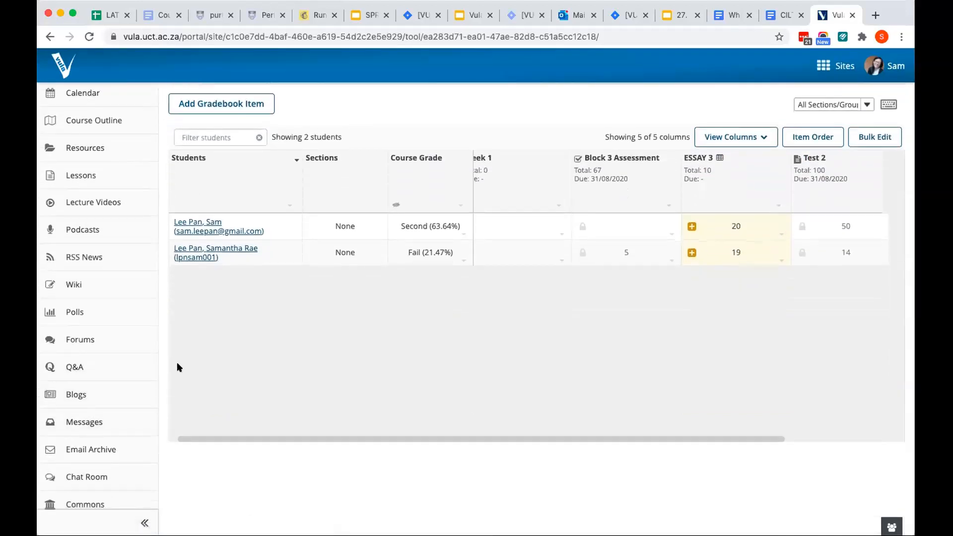
scroll(119, 392, up, 3)
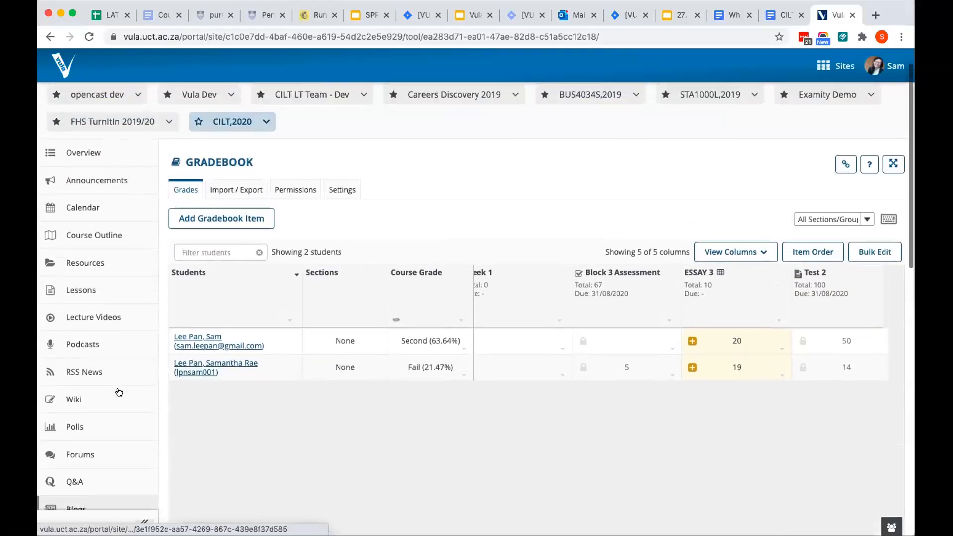
scroll(118, 392, down, 8)
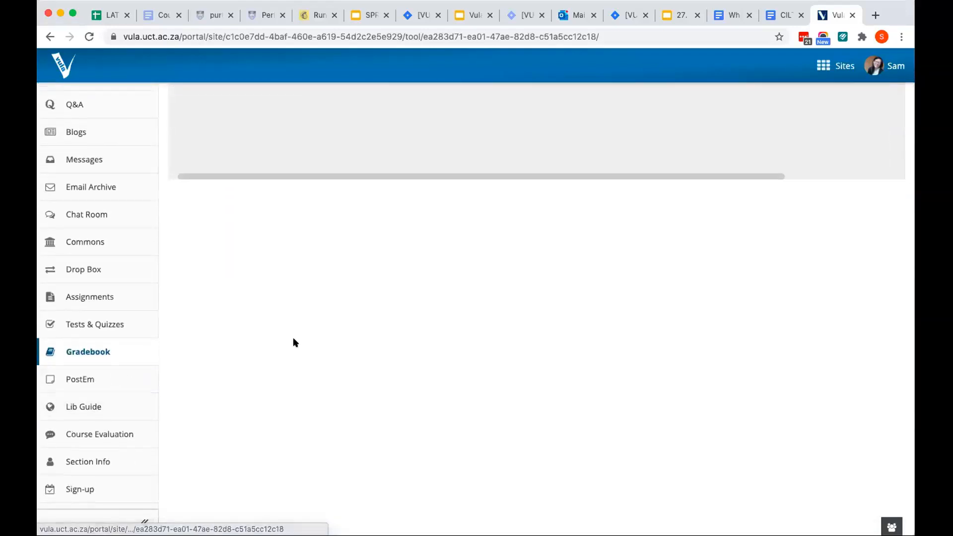
scroll(293, 340, up, 6)
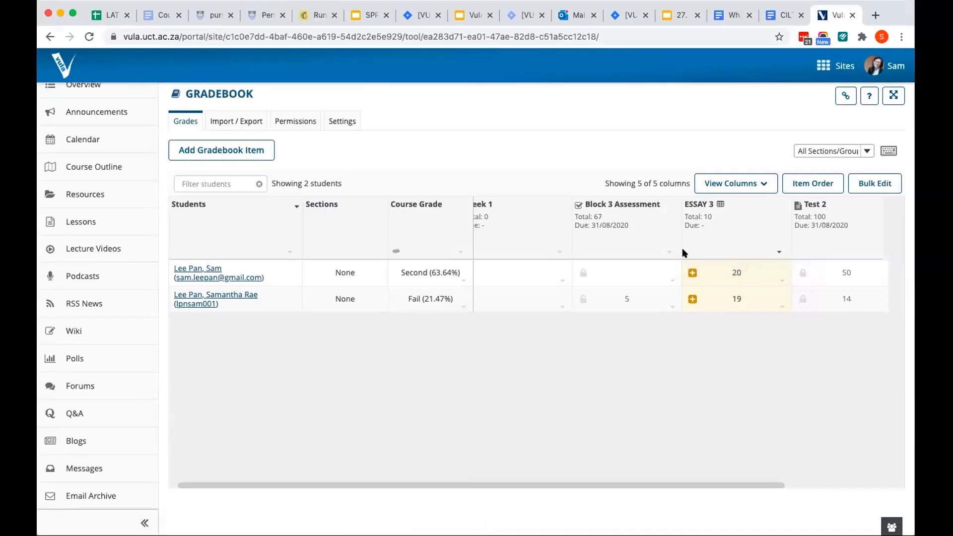
Start a message to ungraded students for Block 3 Assessment and show the list of its recipients
click(669, 252)
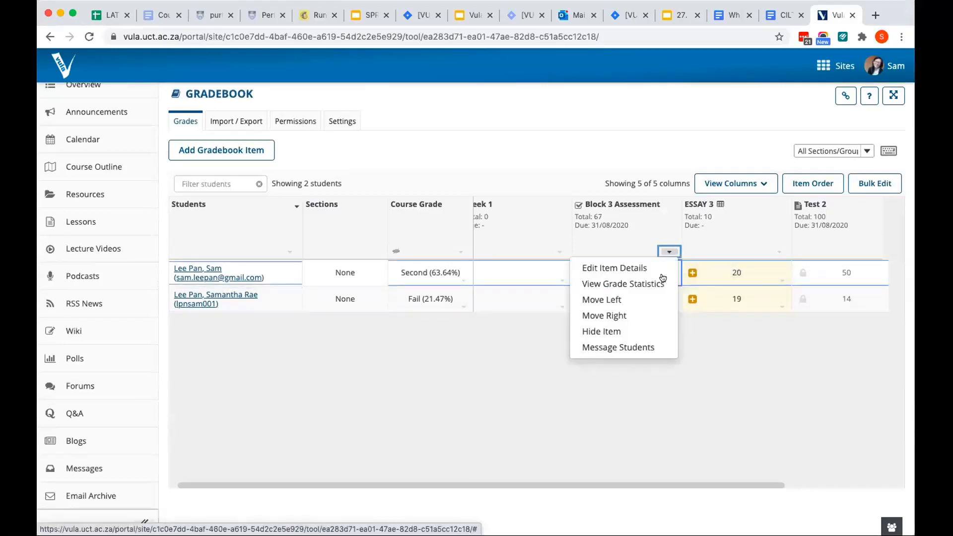
click(664, 345)
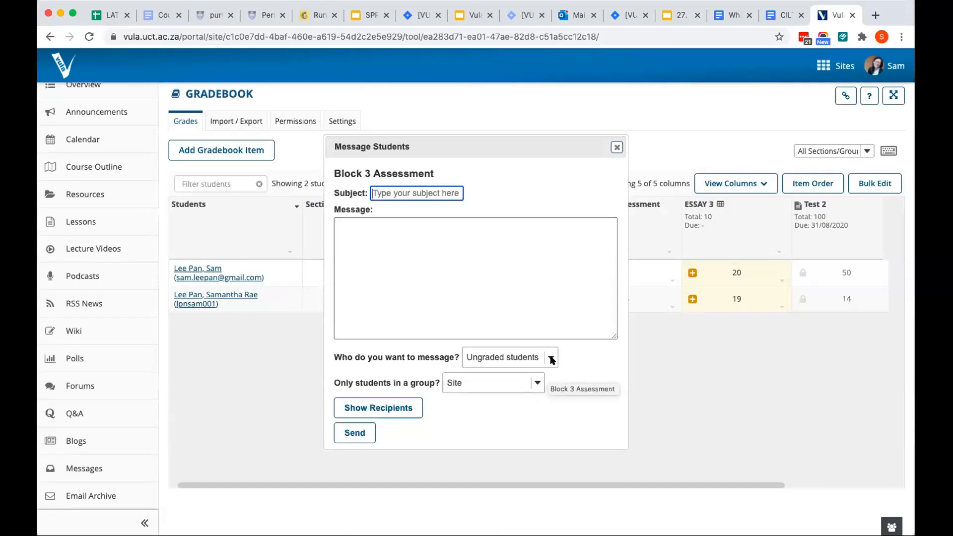
click(397, 414)
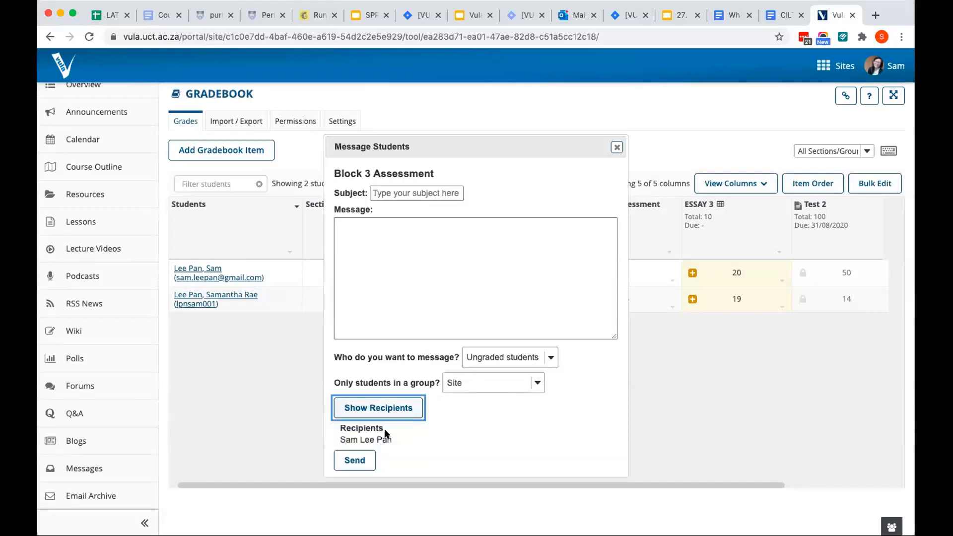
drag(400, 440, 325, 423)
click(399, 430)
click(381, 436)
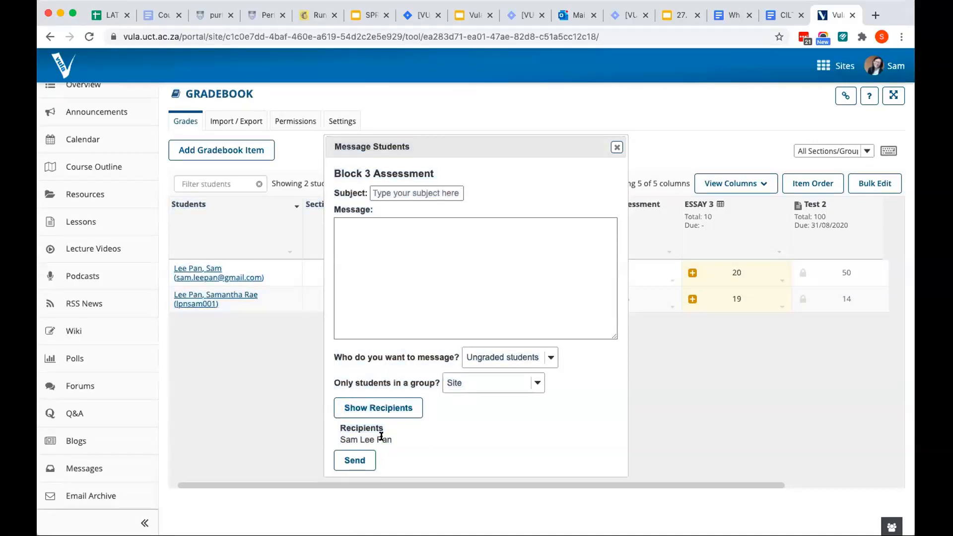
click(406, 408)
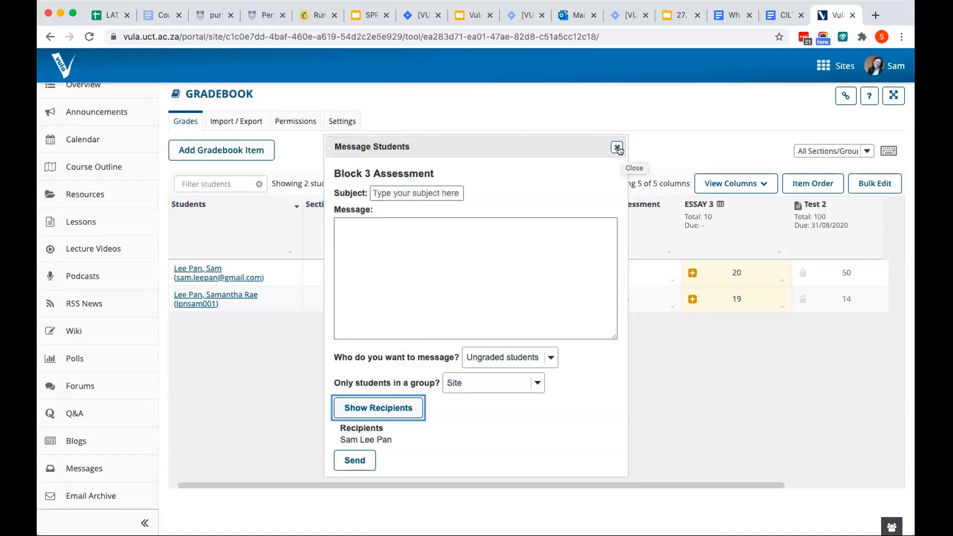
Review the message's recipient and group options, and close the message form without sending
click(534, 361)
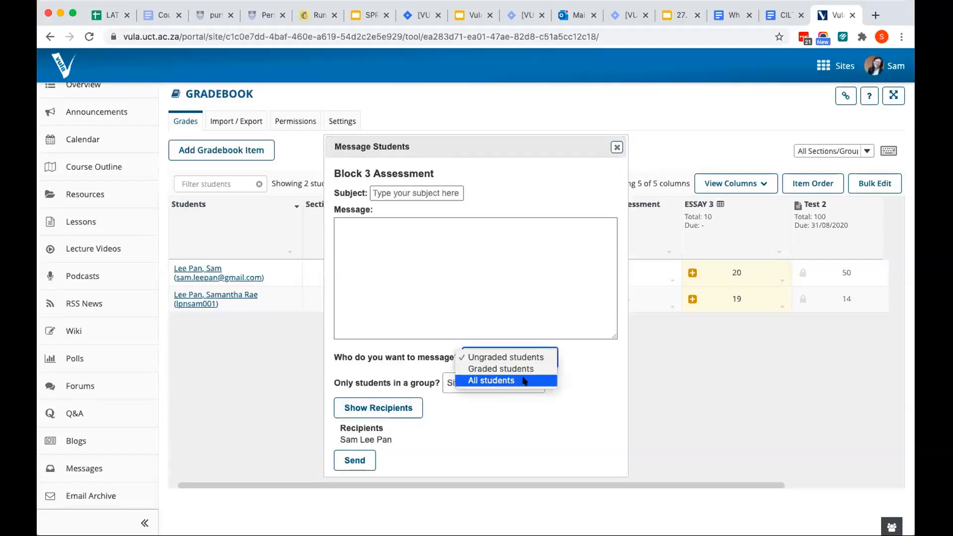
click(557, 268)
click(530, 389)
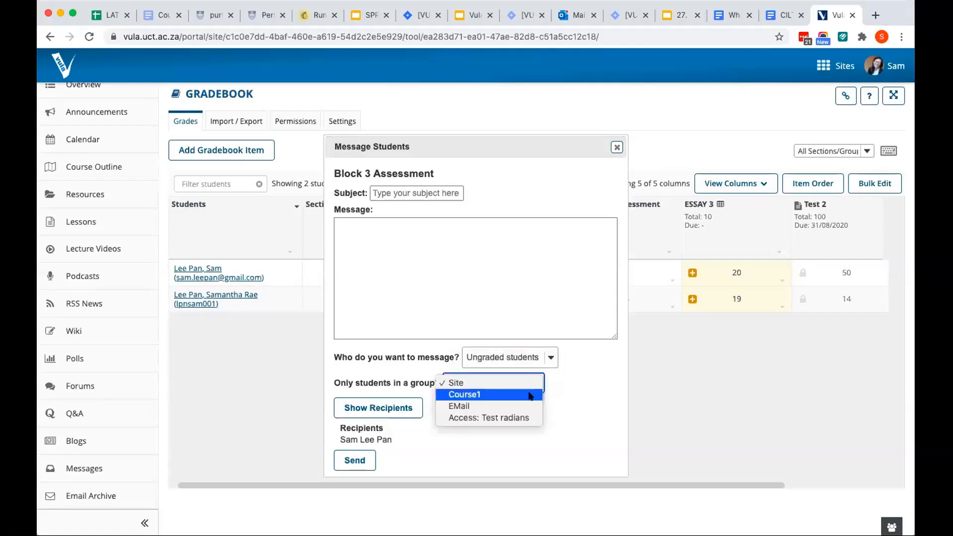
click(561, 408)
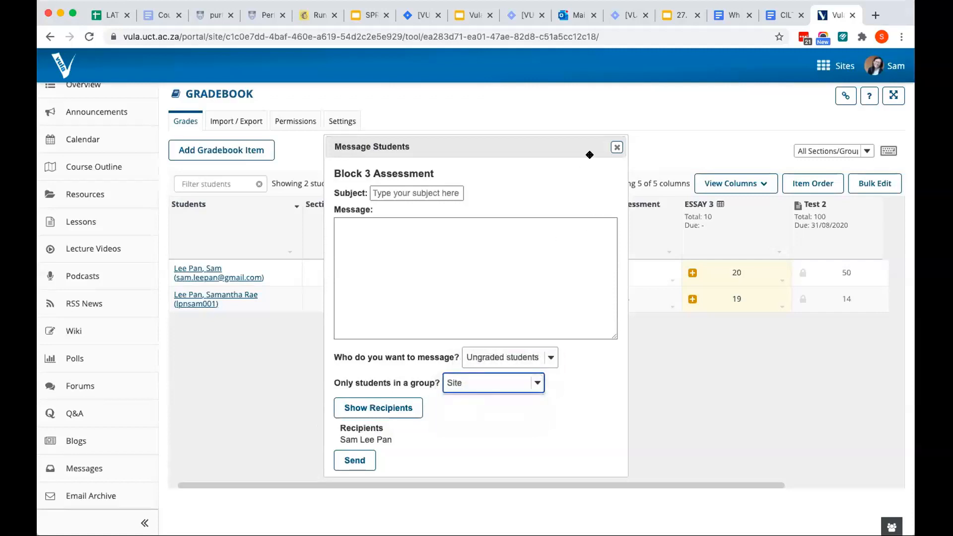
click(615, 147)
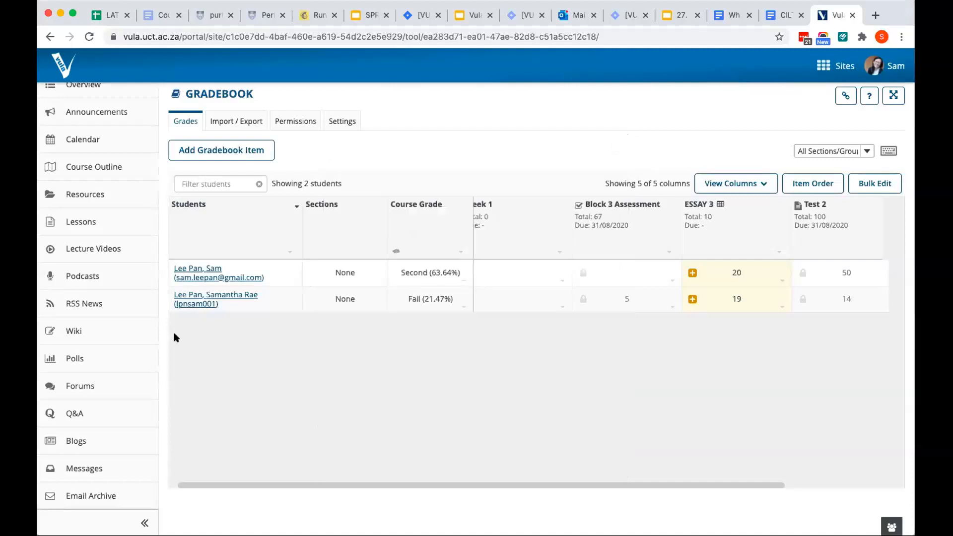
Open the Manage Tools page in the site's Site Setup
scroll(127, 391, up, 3)
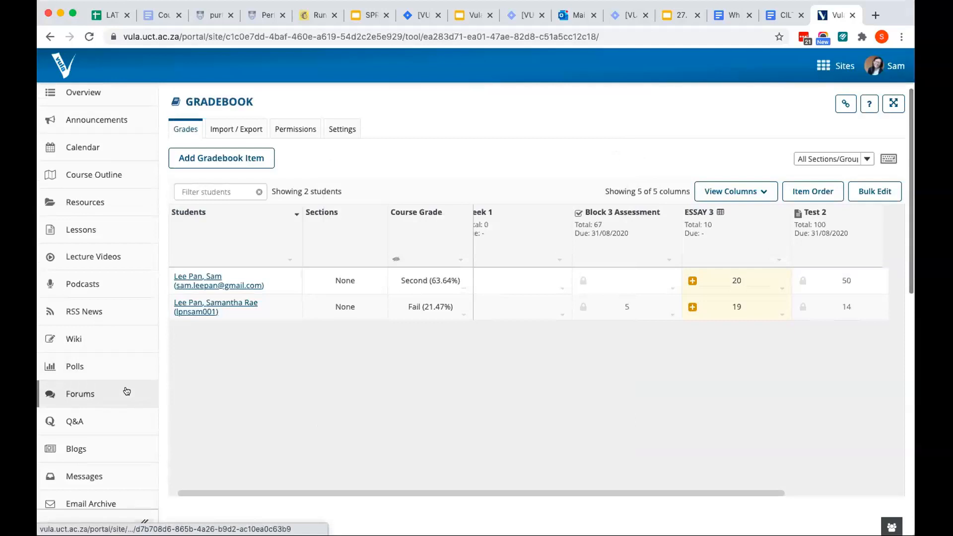
scroll(126, 391, down, 10)
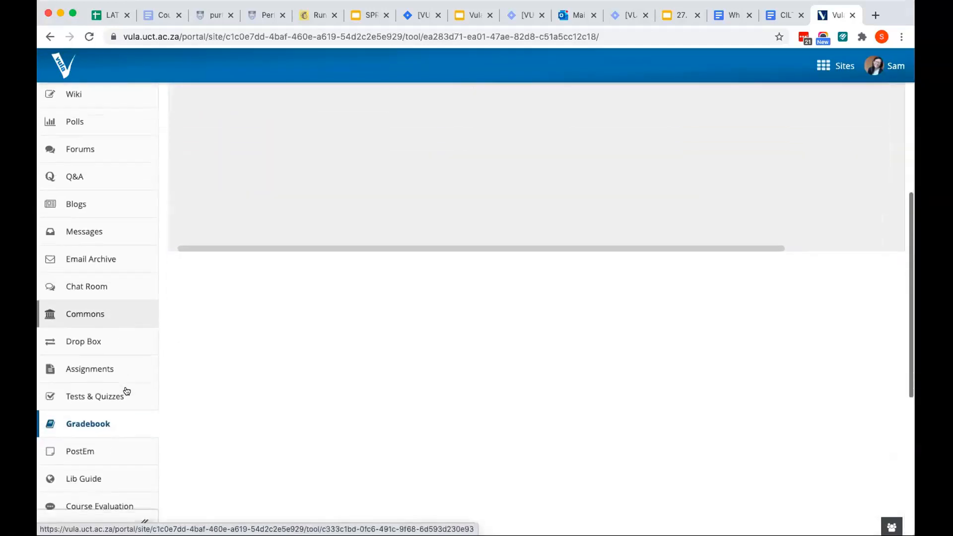
scroll(126, 392, down, 5)
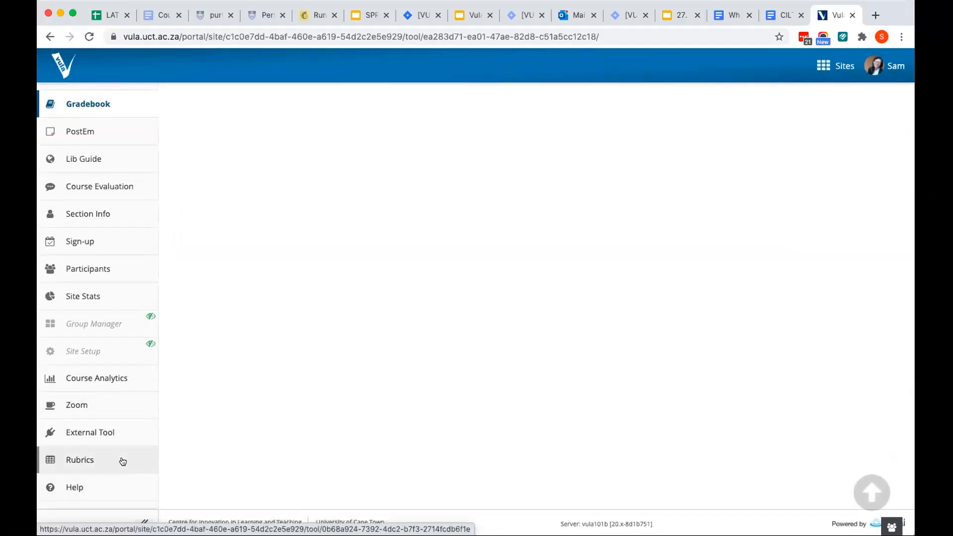
click(96, 350)
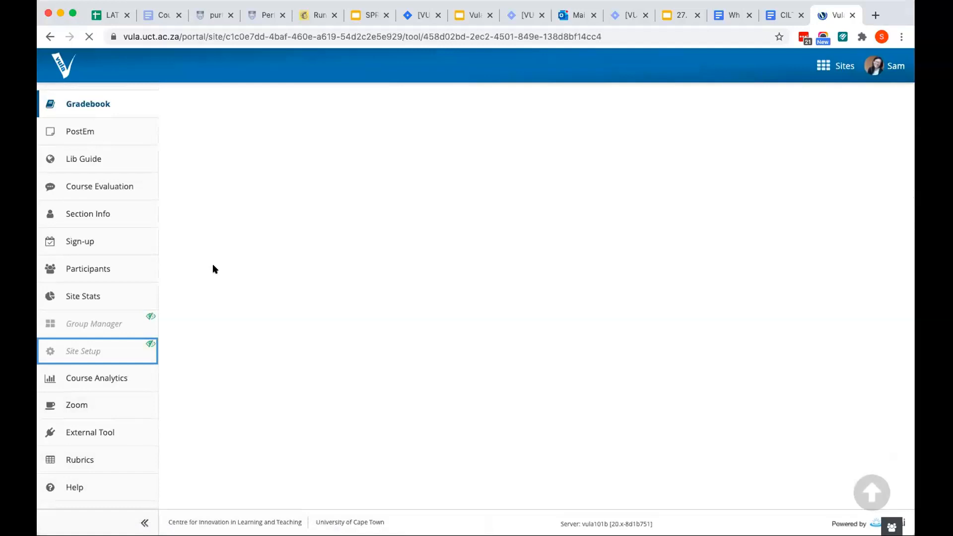
click(330, 222)
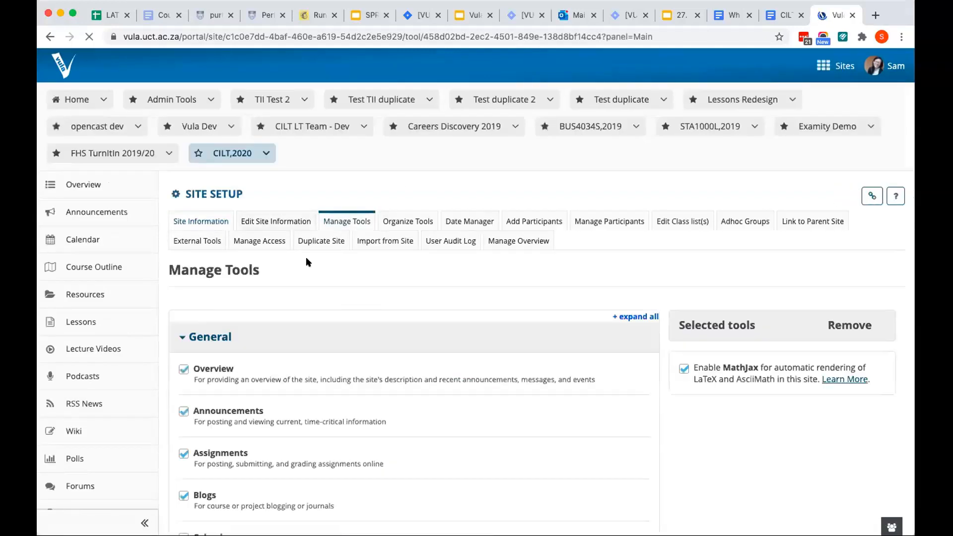
Locate the Rubrics tool in the General tools list and leave the tool selection without saving
scroll(306, 262, down, 15)
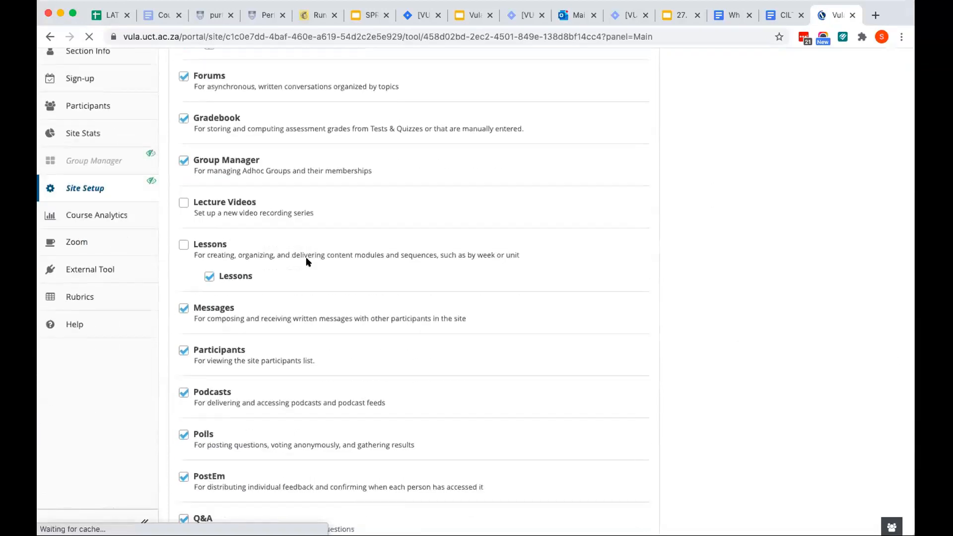
scroll(298, 297, down, 3)
double_click(263, 380)
double_click(211, 374)
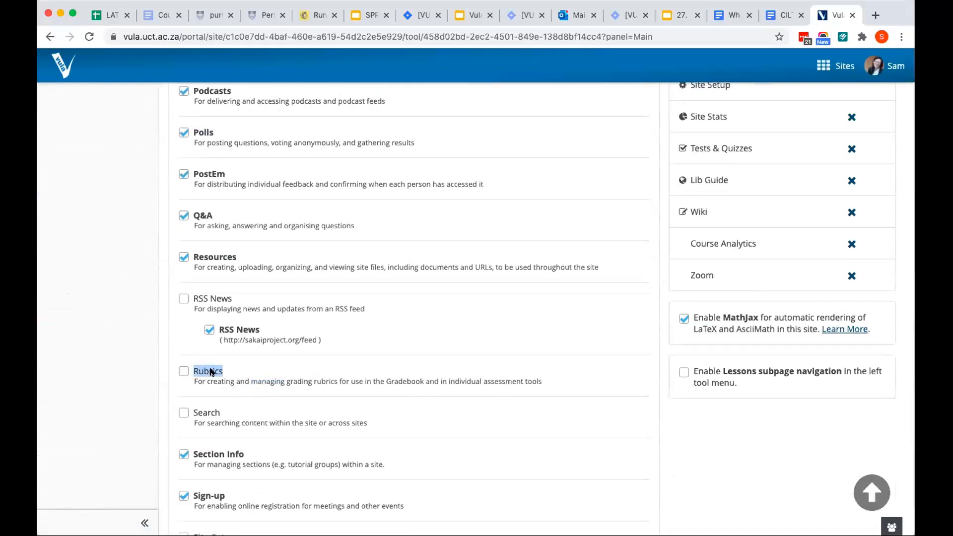
scroll(74, 321, down, 6)
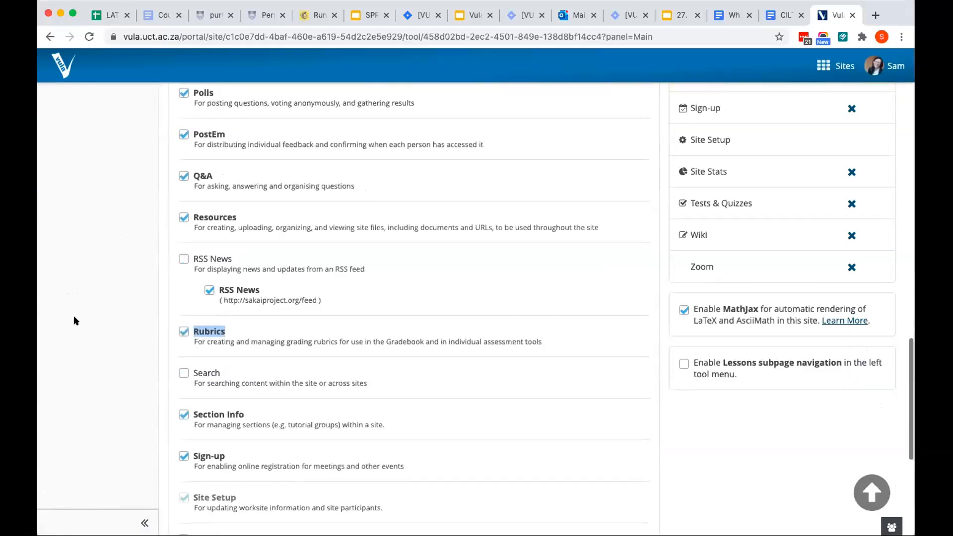
click(253, 489)
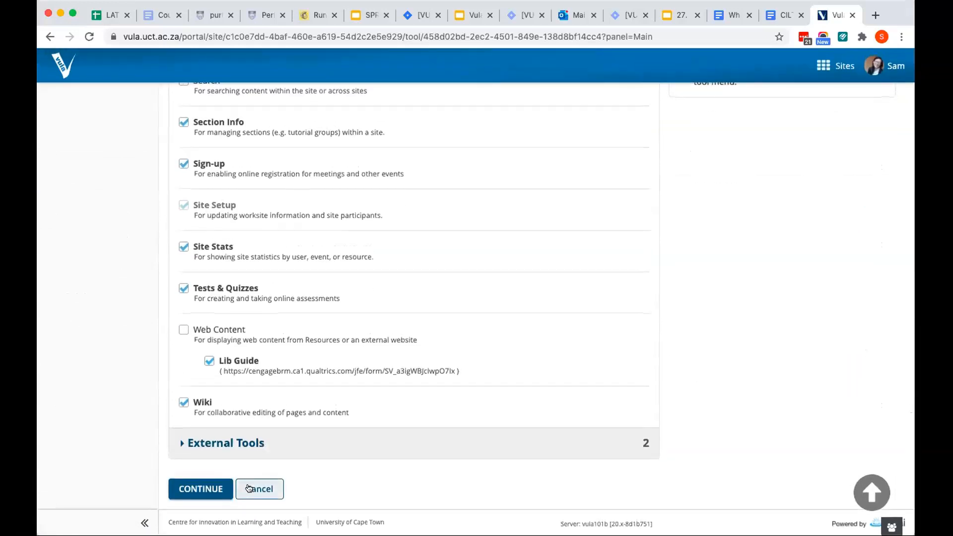
Open the site's Rubrics tool
scroll(80, 249, up, 15)
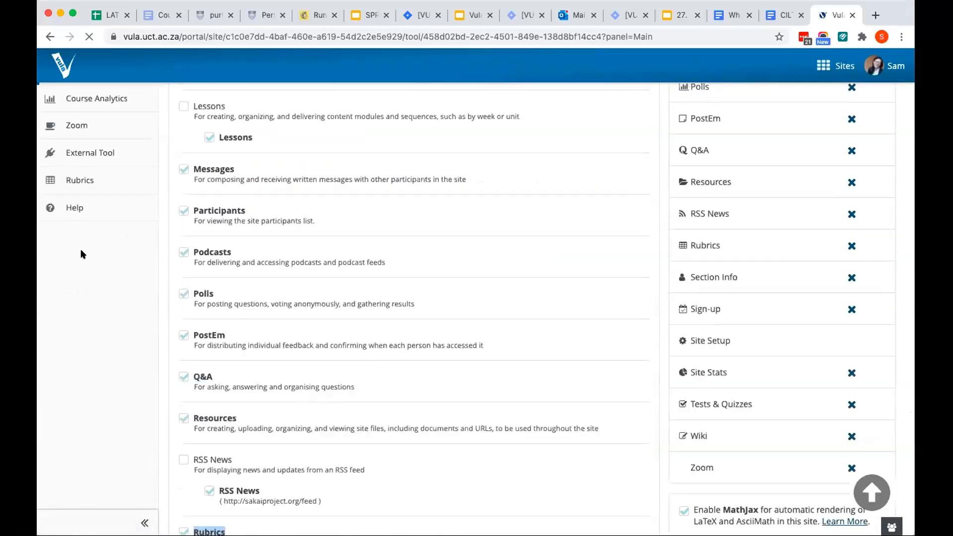
scroll(99, 462, down, 10)
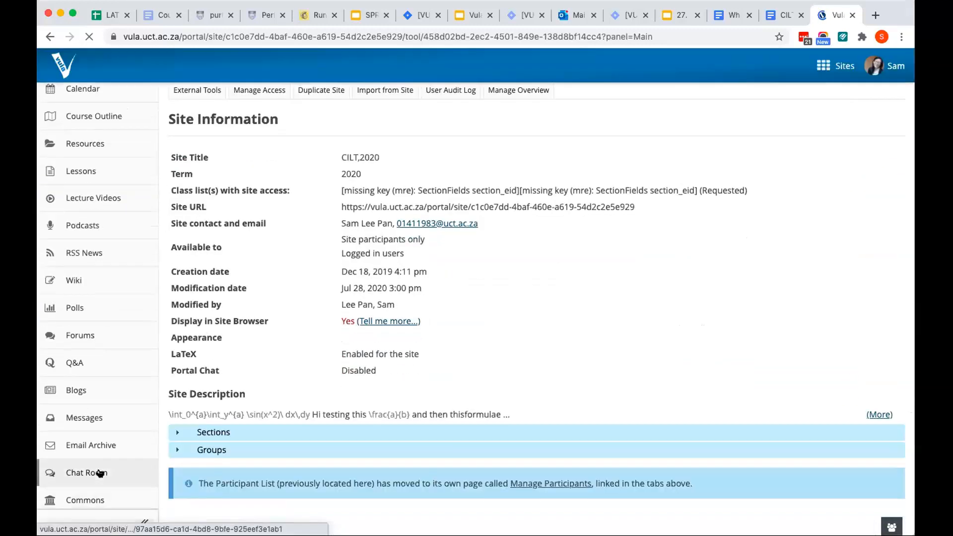
scroll(102, 459, down, 3)
click(103, 459)
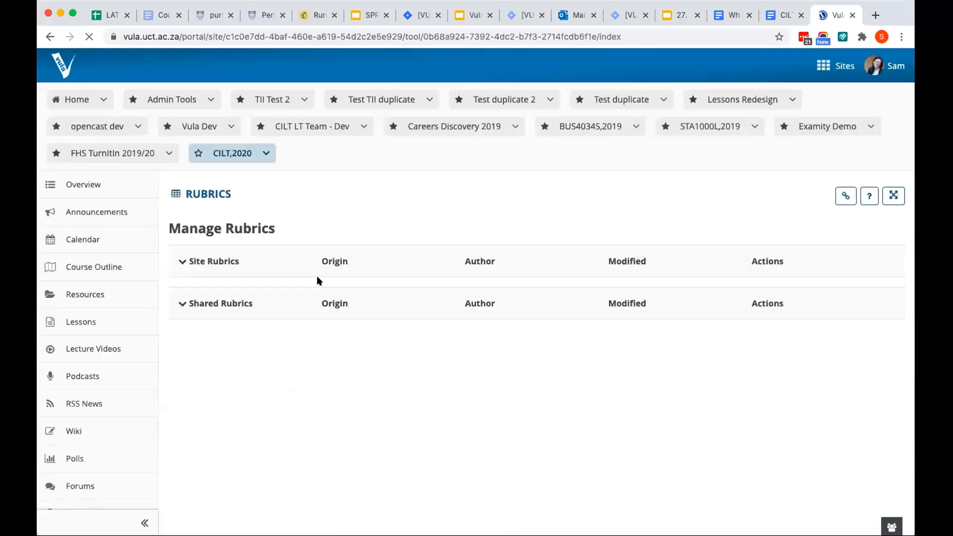
Expand the shared General Blog Rubric and examine its criteria and rating levels
scroll(348, 277, down, 1)
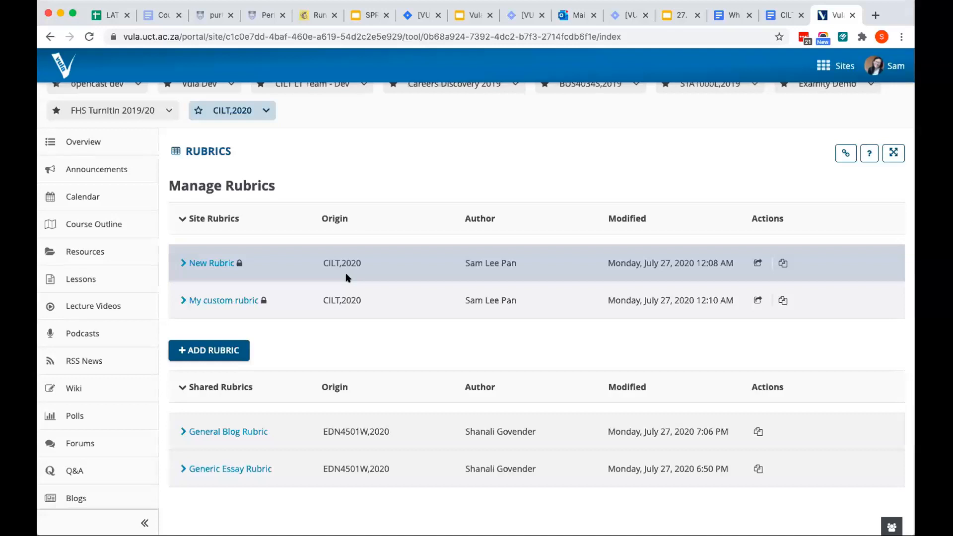
scroll(254, 404, down, 1)
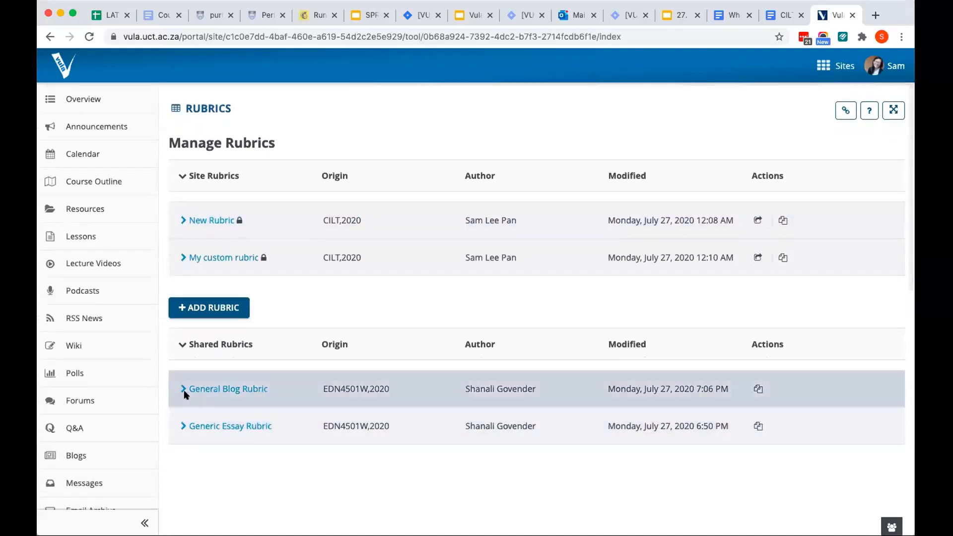
click(184, 390)
scroll(250, 394, down, 2)
scroll(251, 394, down, 3)
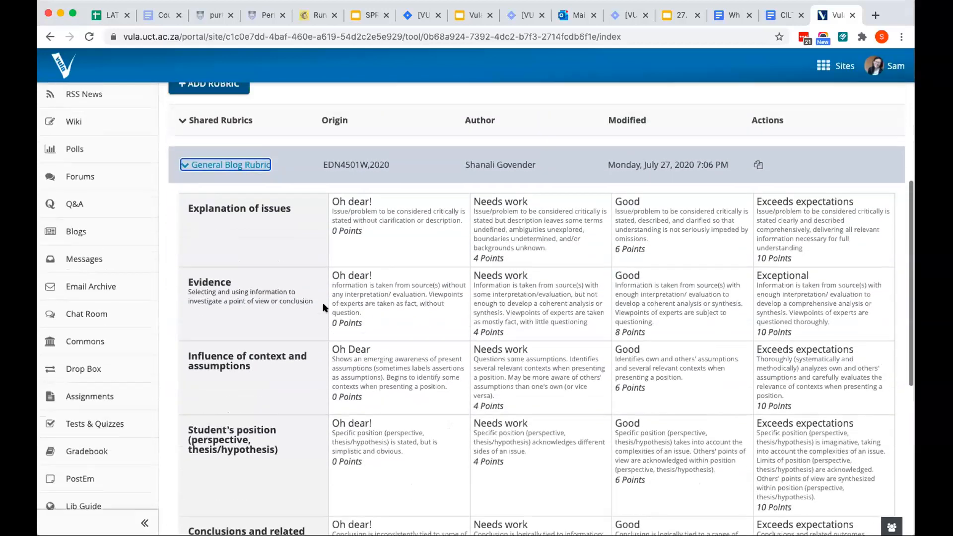
scroll(323, 308, up, 1)
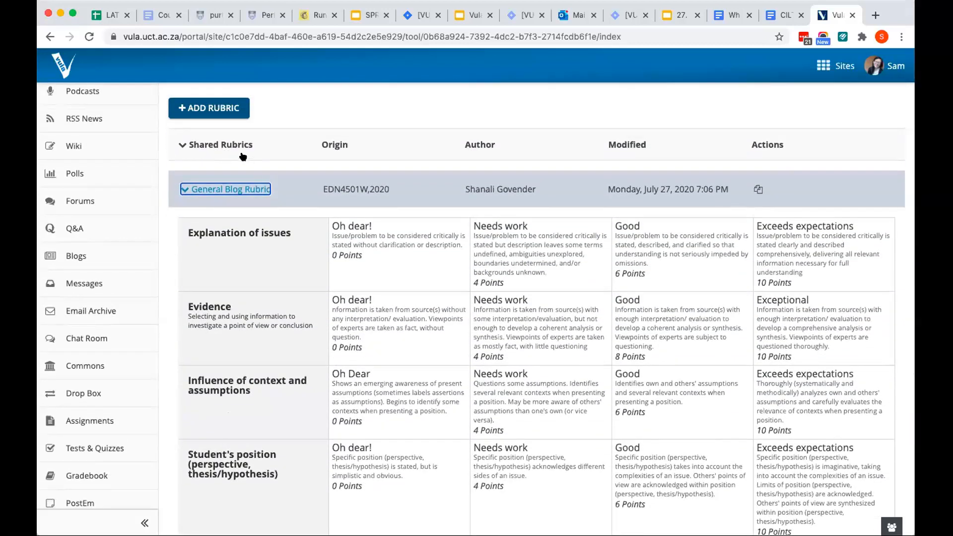
Examine the rating titles, descriptions and points of every criterion in the General Blog Rubric, from Explanation of issues through Communication
scroll(252, 153, down, 1)
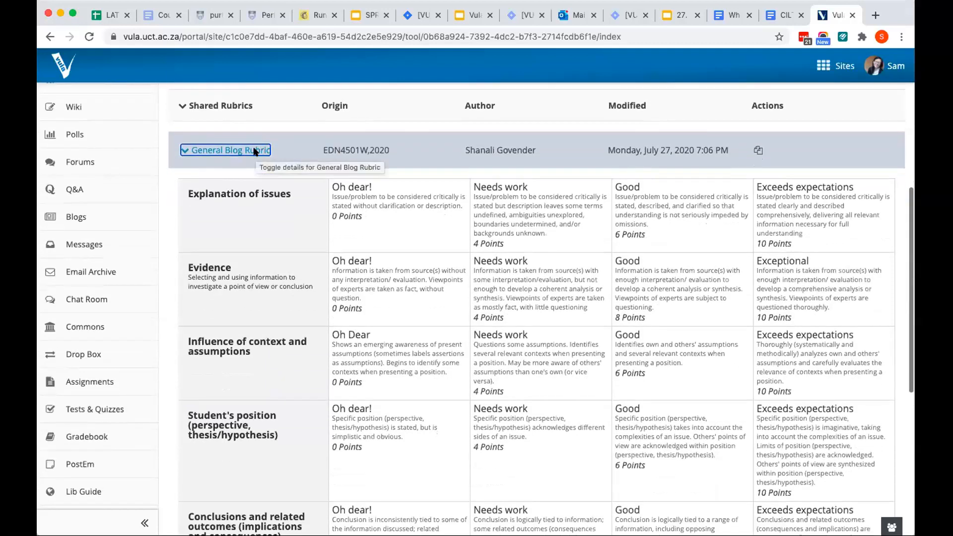
scroll(255, 151, down, 1)
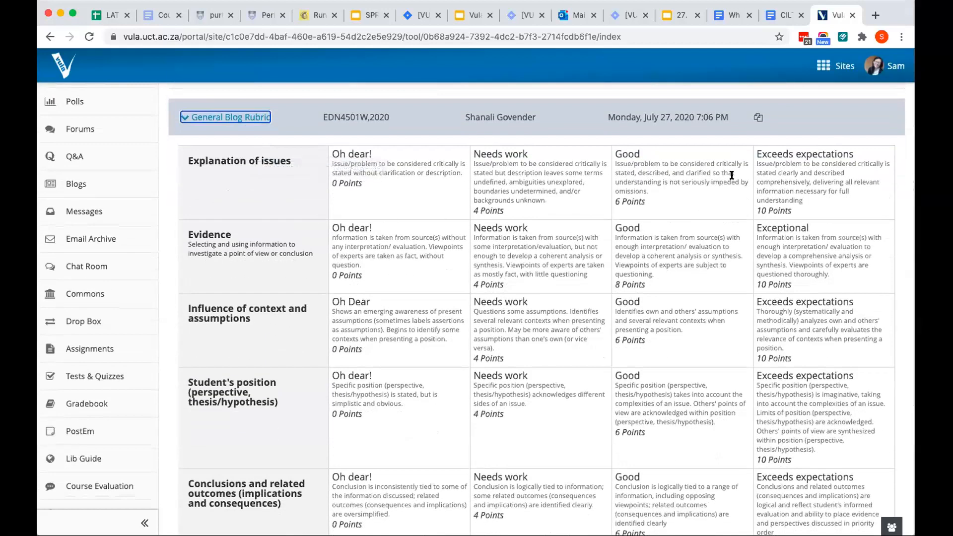
scroll(801, 180, down, 3)
scroll(801, 180, up, 2)
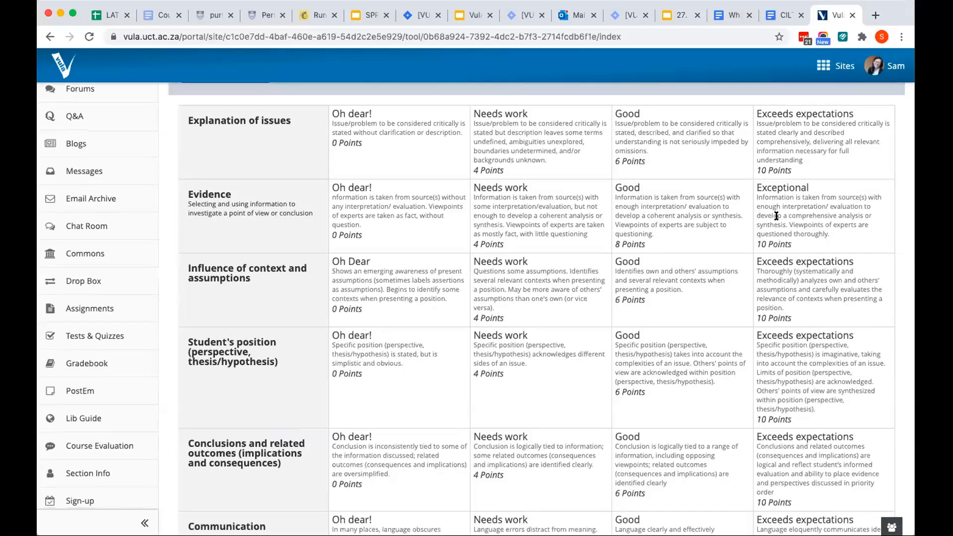
scroll(776, 217, down, 1)
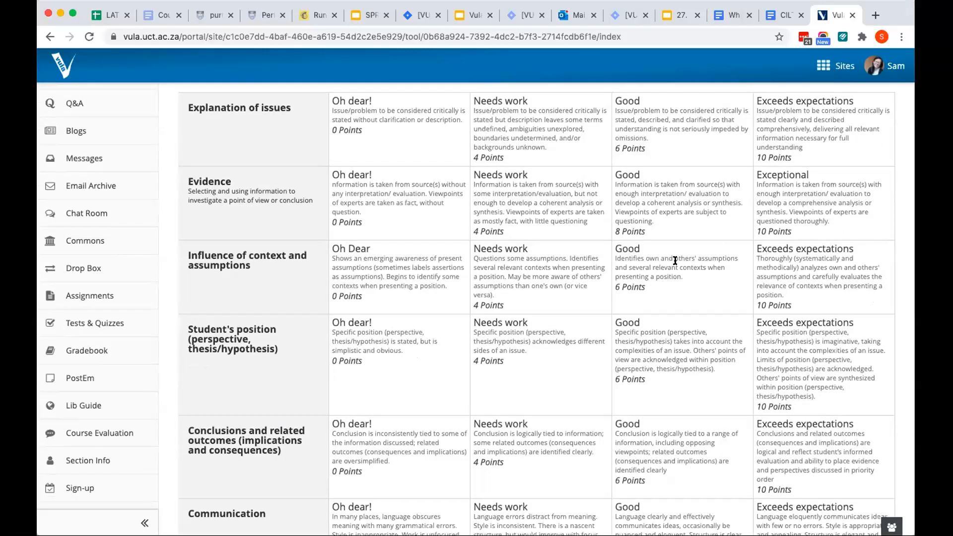
scroll(674, 260, down, 5)
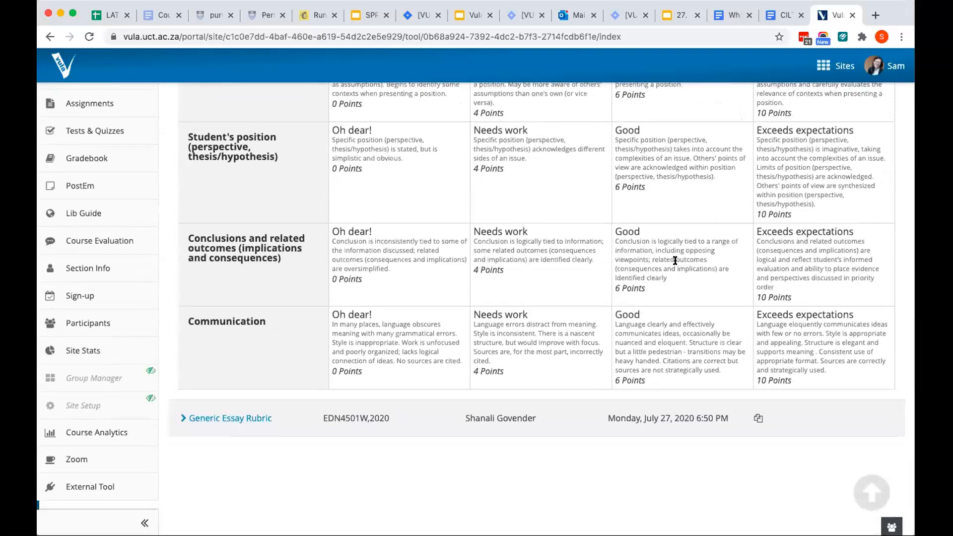
scroll(675, 260, up, 6)
scroll(675, 260, down, 6)
scroll(675, 260, up, 2)
scroll(674, 259, up, 3)
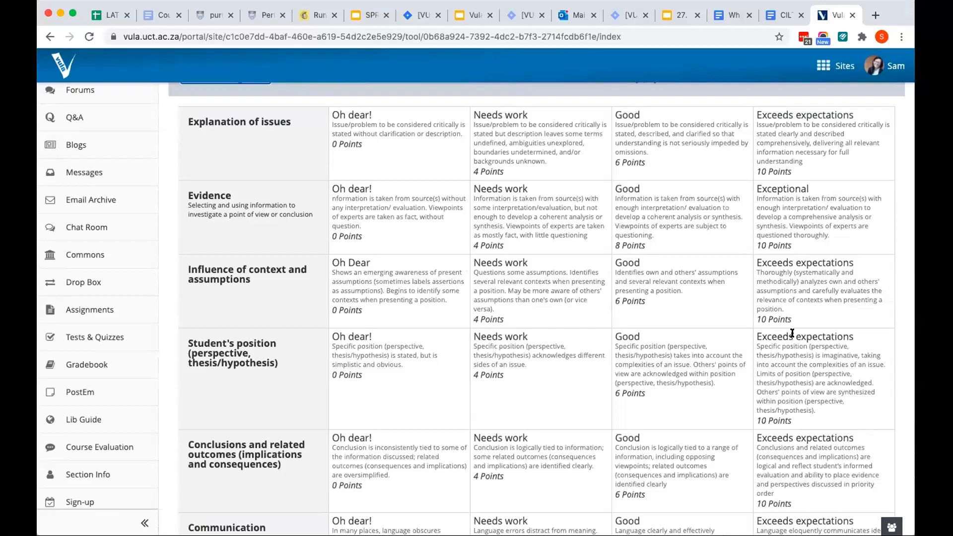
scroll(795, 387, down, 2)
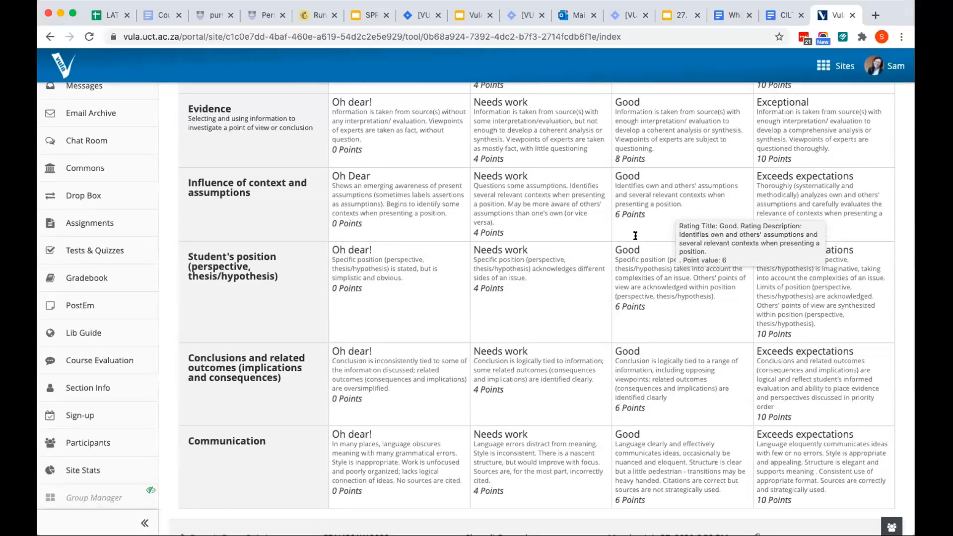
scroll(636, 235, down, 3)
scroll(636, 235, up, 5)
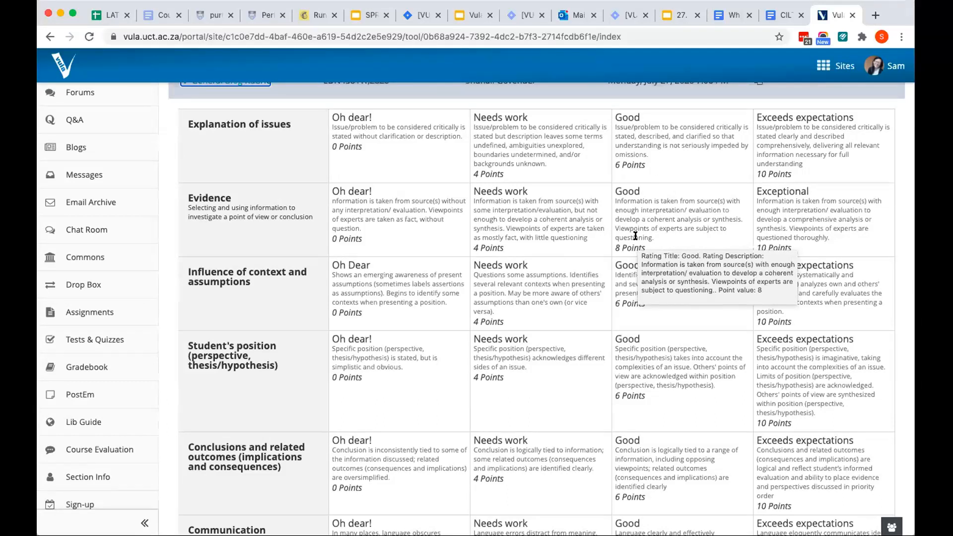
click(599, 280)
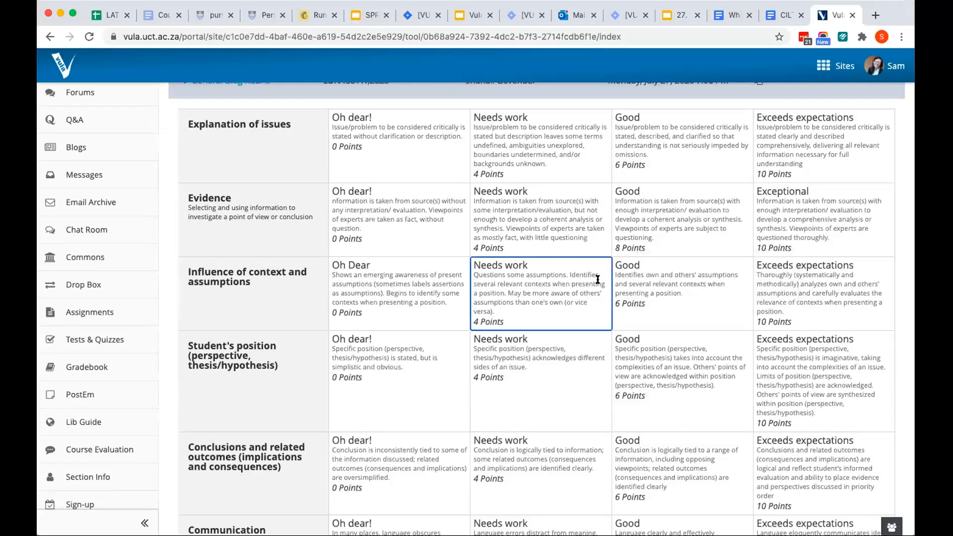
scroll(598, 280, down, 6)
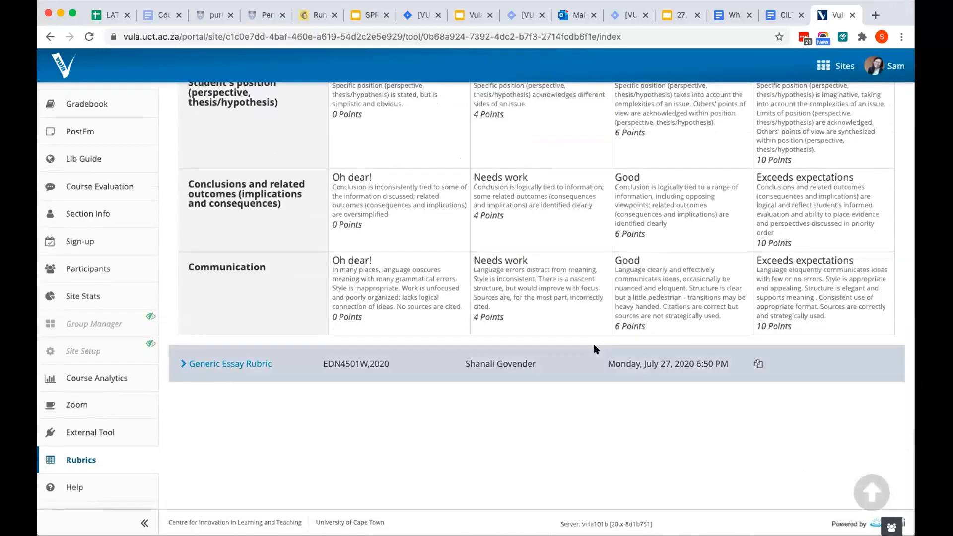
scroll(326, 383, up, 1)
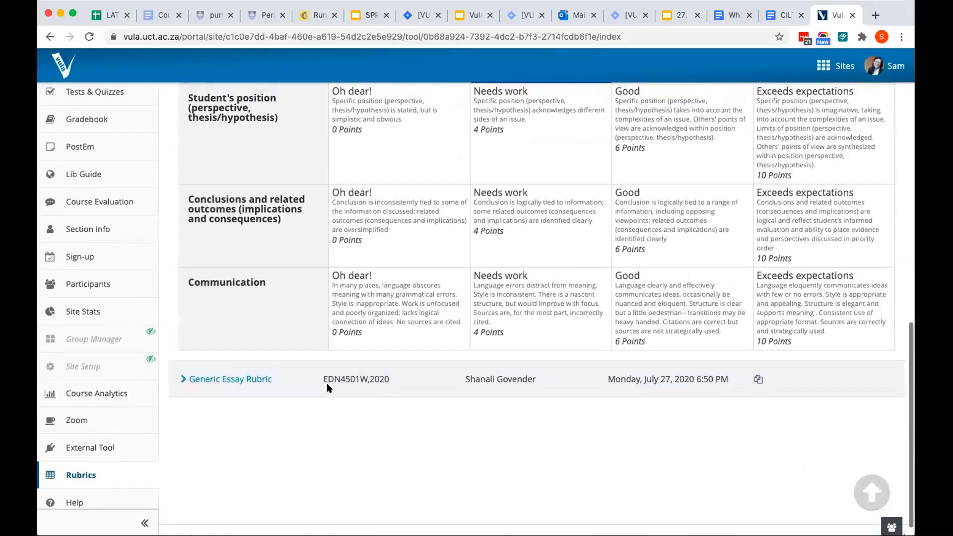
scroll(326, 384, up, 3)
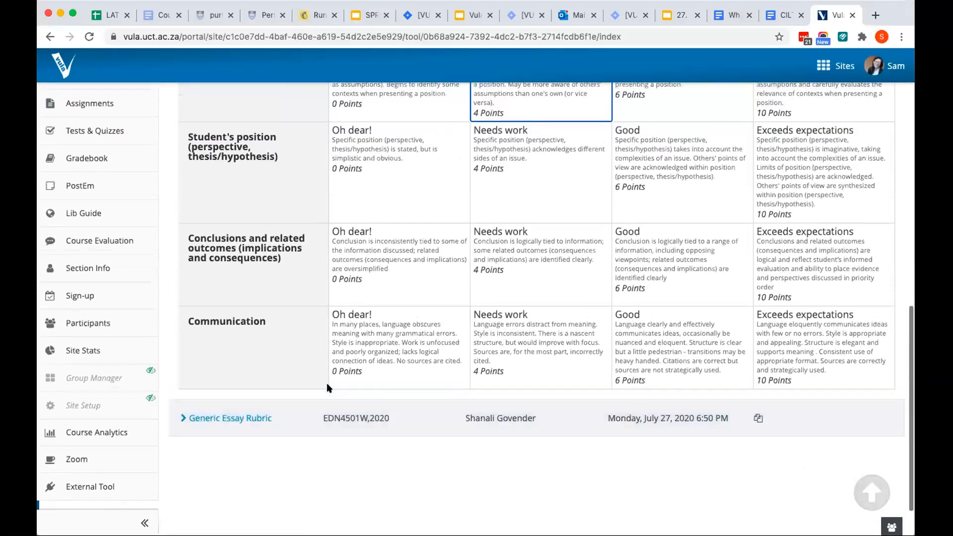
scroll(328, 388, up, 1)
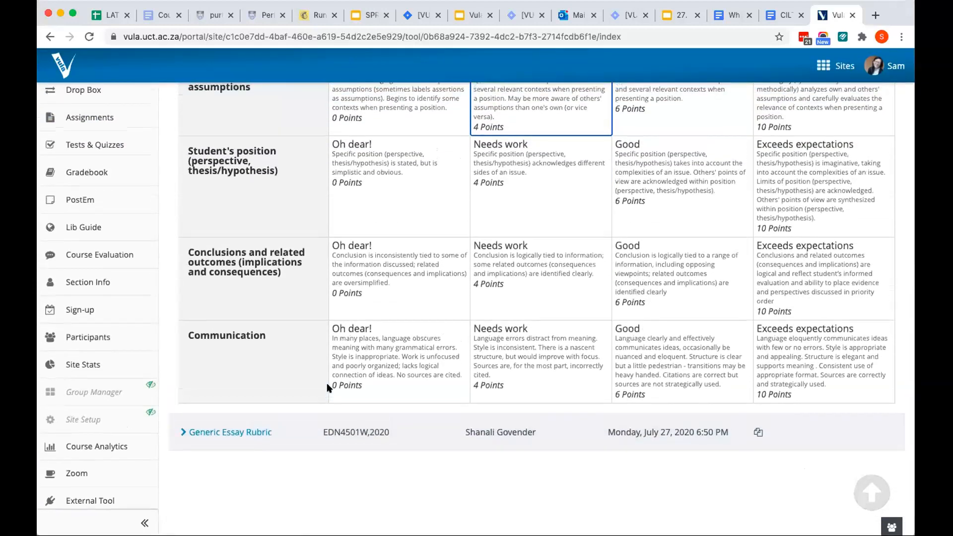
scroll(326, 388, up, 3)
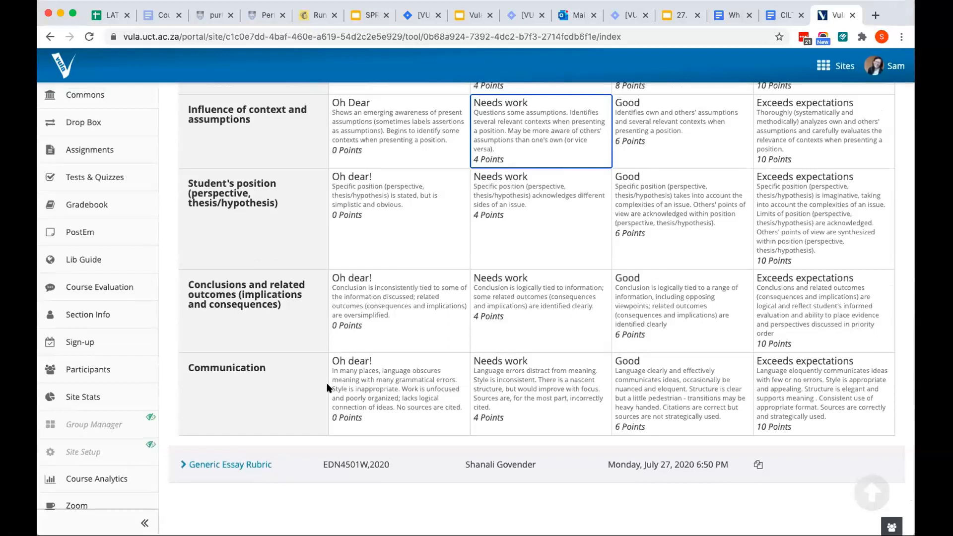
scroll(328, 388, down, 1)
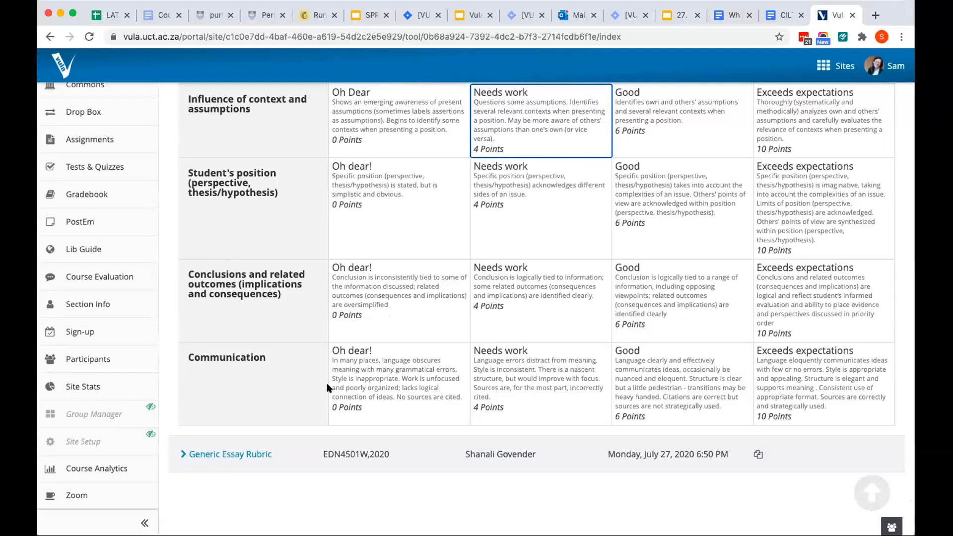
scroll(328, 387, up, 7)
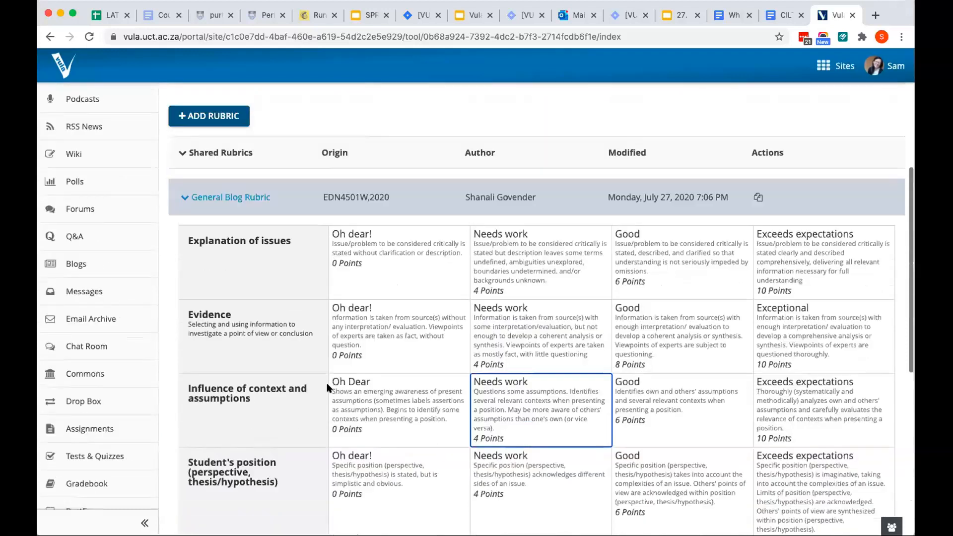
Expand the site rubrics New Rubric and My custom rubric and review their criteria and ratings
scroll(327, 388, up, 5)
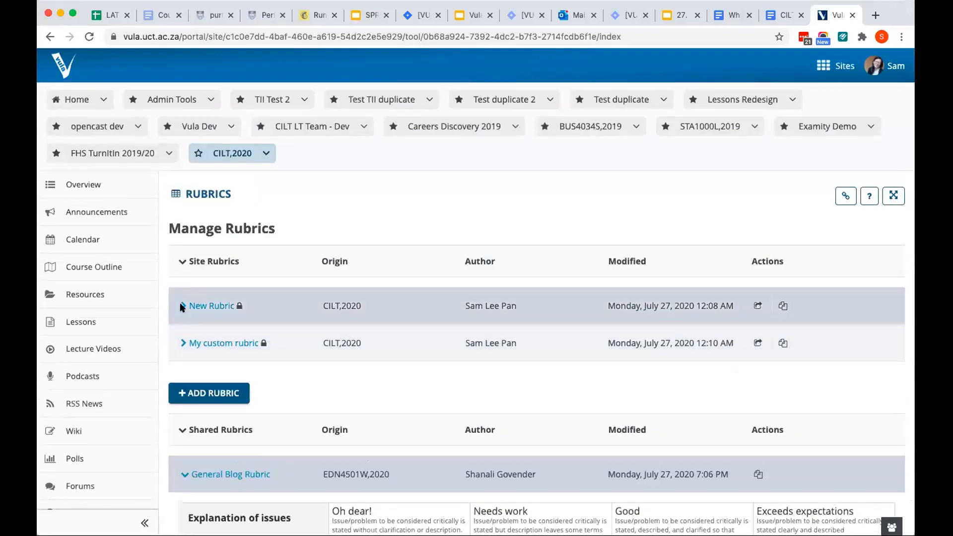
click(182, 306)
scroll(212, 338, down, 2)
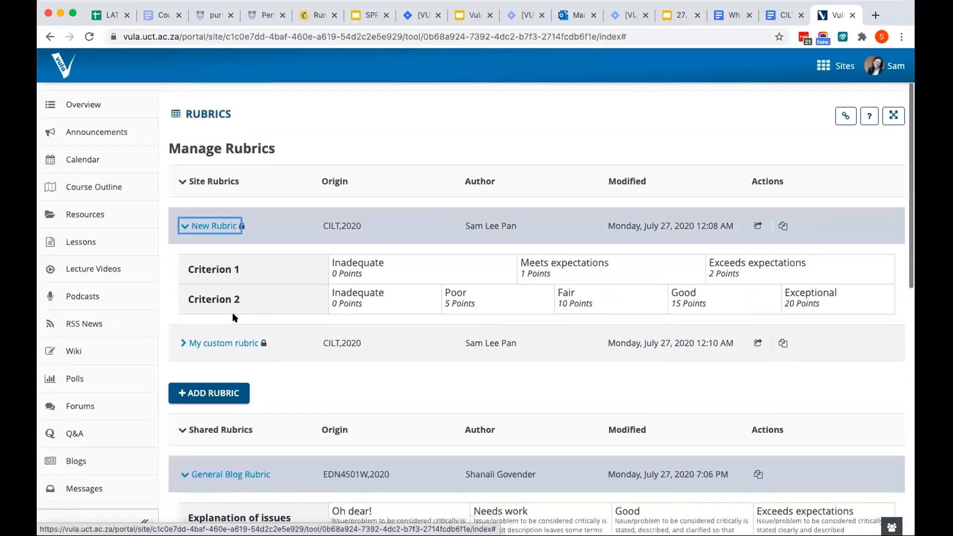
click(218, 343)
scroll(255, 347, down, 3)
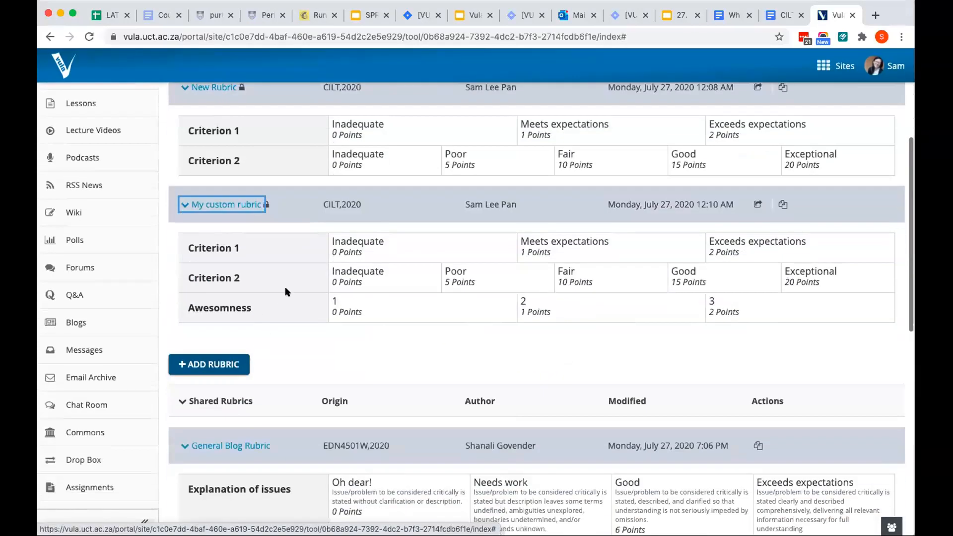
Share My custom rubric and reload the Rubrics tool to check for it under Shared Rubrics
scroll(285, 287, up, 2)
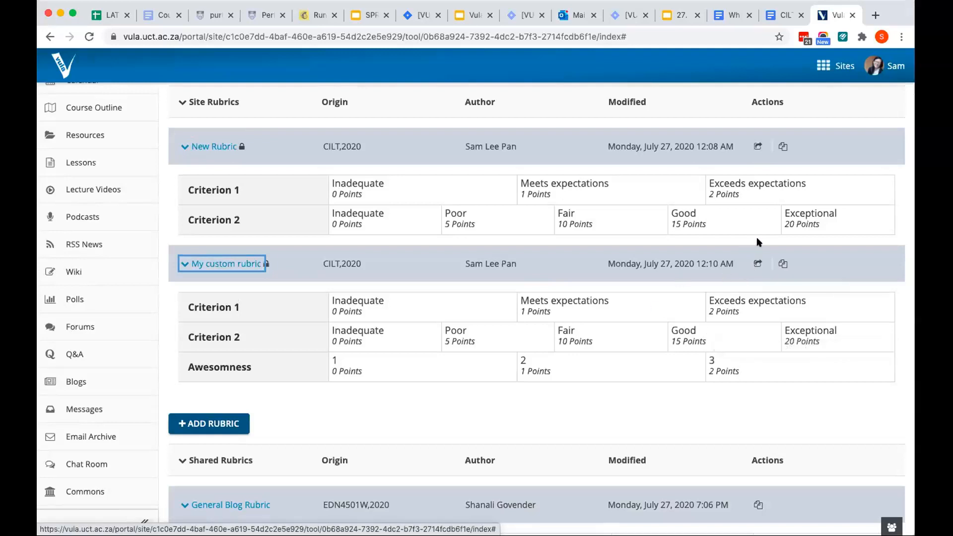
click(755, 265)
scroll(755, 267, down, 5)
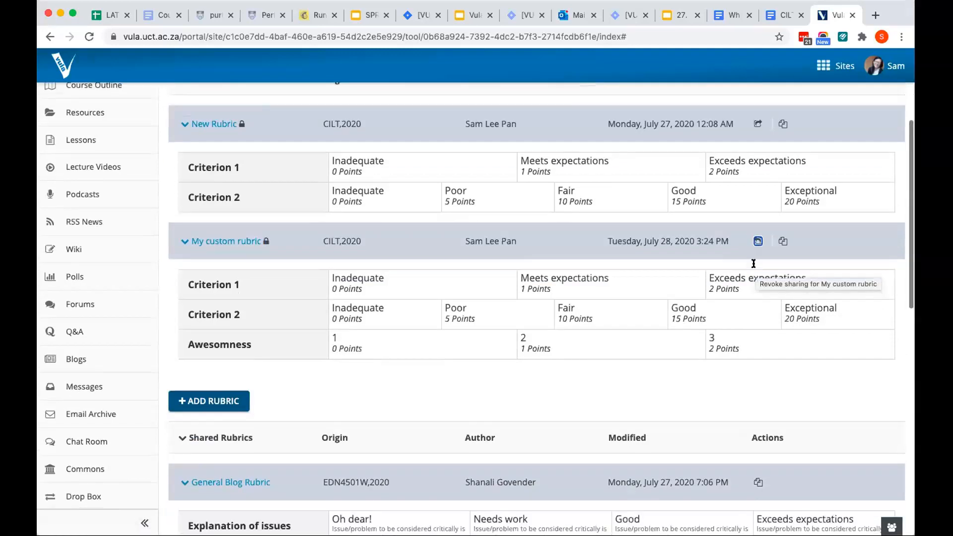
scroll(223, 207, up, 8)
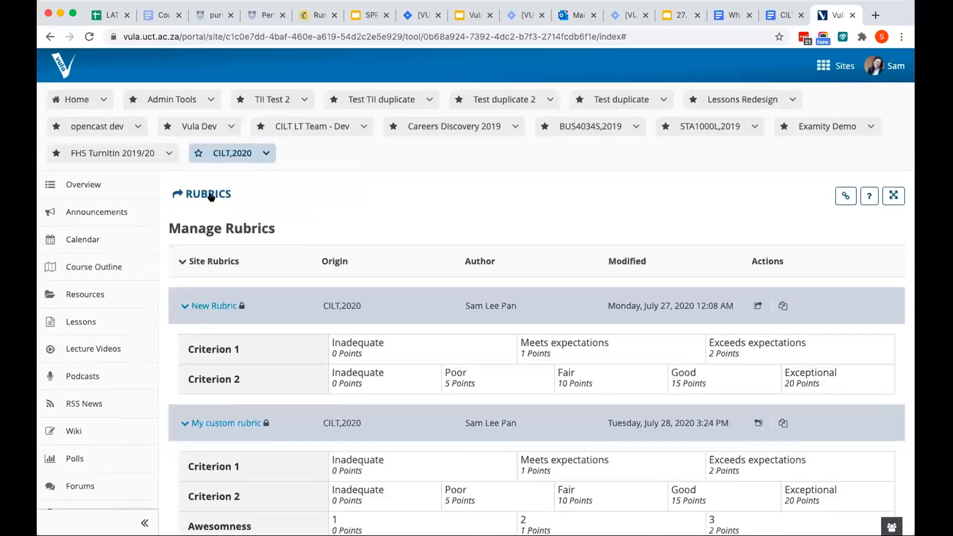
click(214, 196)
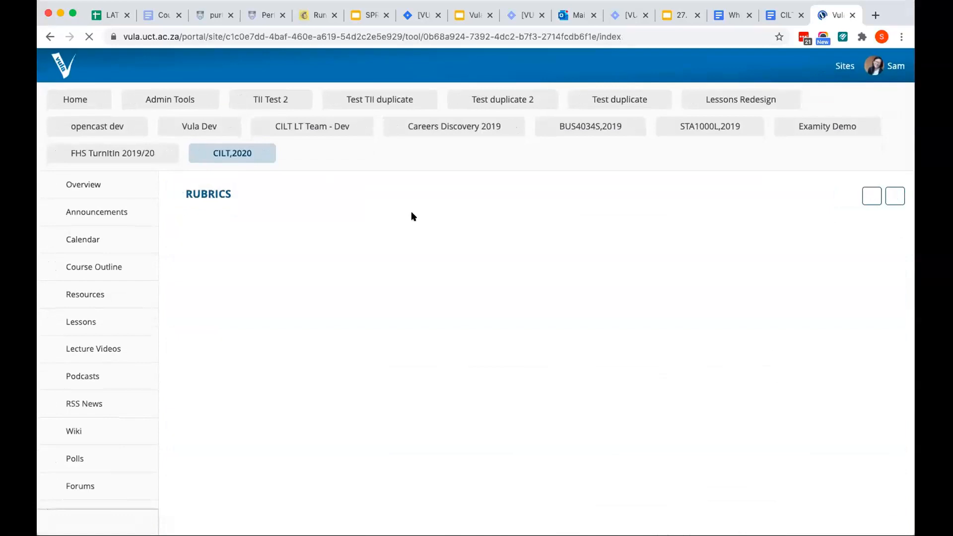
scroll(413, 216, down, 4)
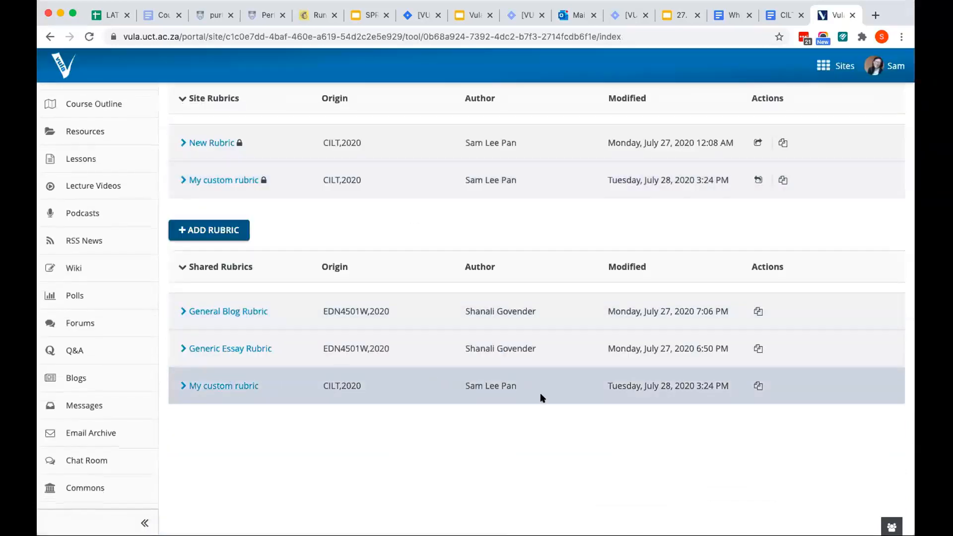
Revoke sharing for My custom rubric
scroll(688, 378, up, 1)
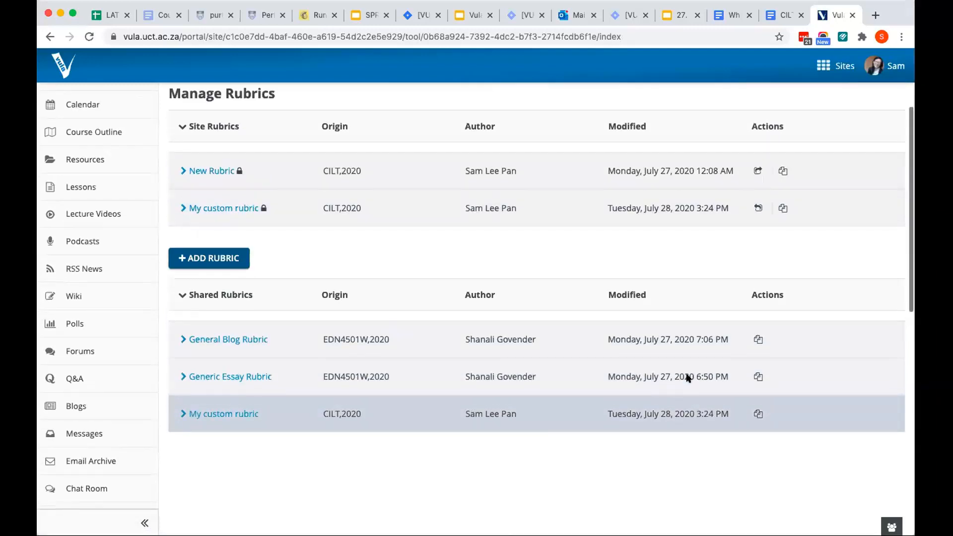
click(754, 209)
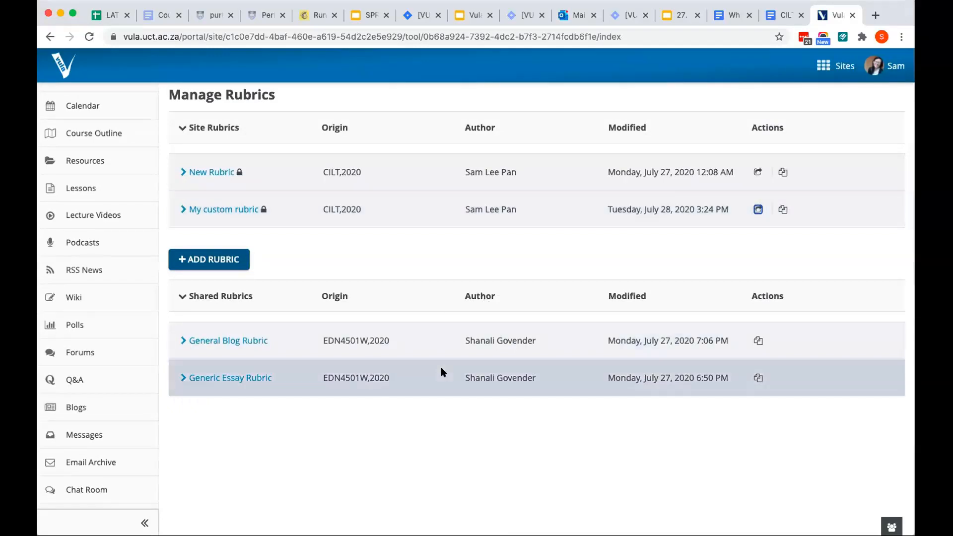
Add a new site rubric and save it with the title Essay 1
scroll(410, 343, up, 1)
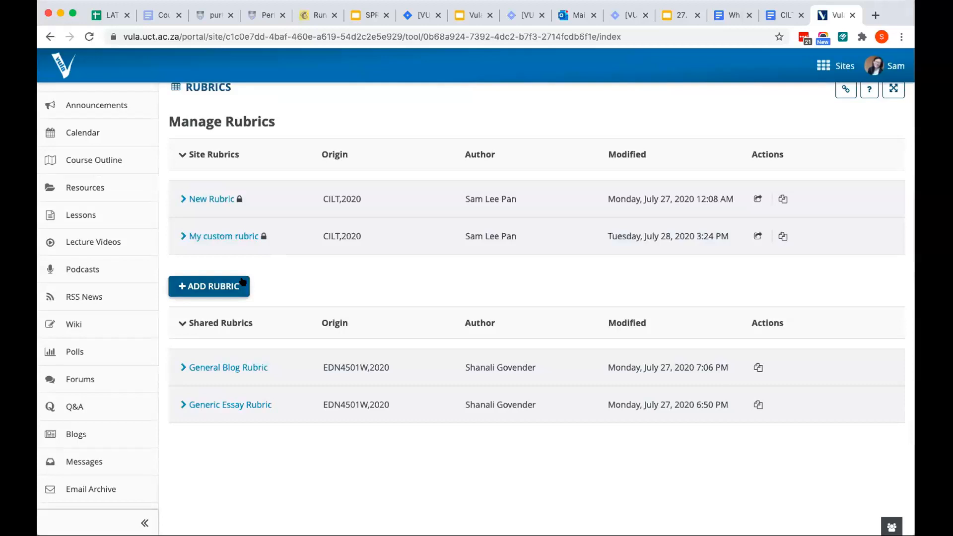
click(242, 282)
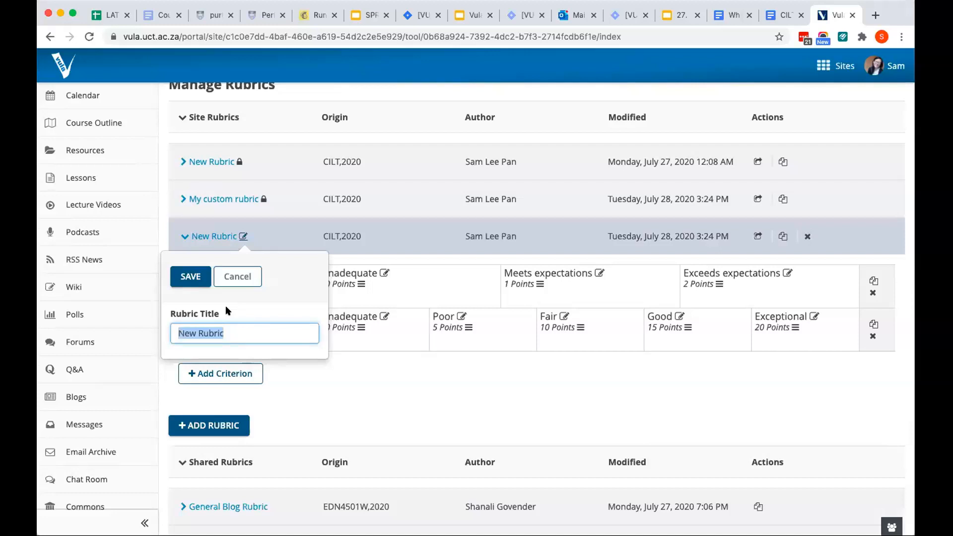
text(E)
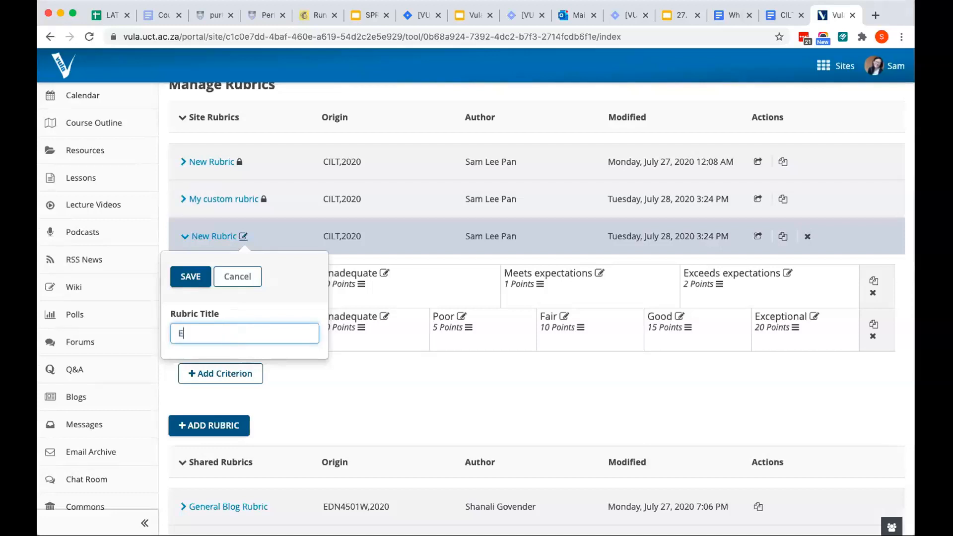
text(ssay 1)
click(200, 281)
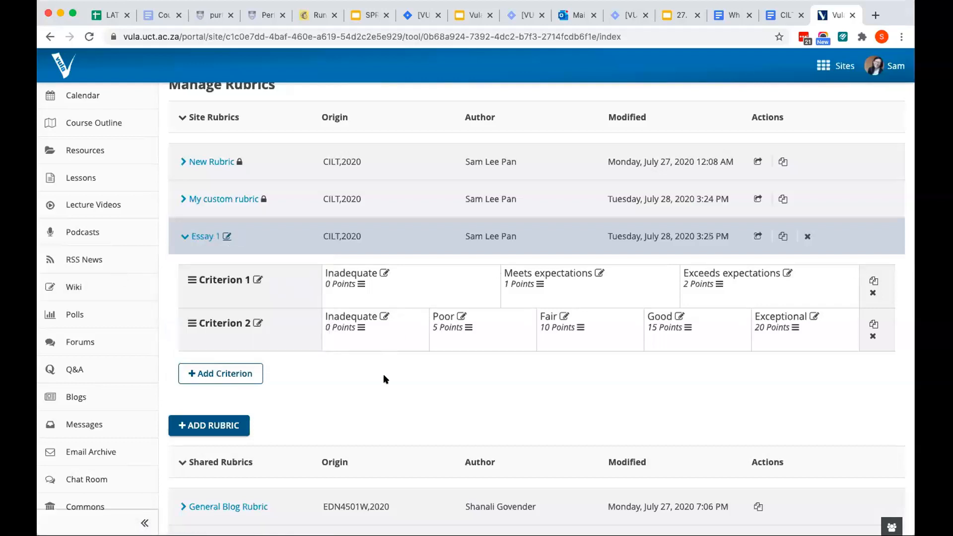
Add another criterion to the Essay 1 rubric and save it with the title Criterion 3
scroll(385, 379, down, 1)
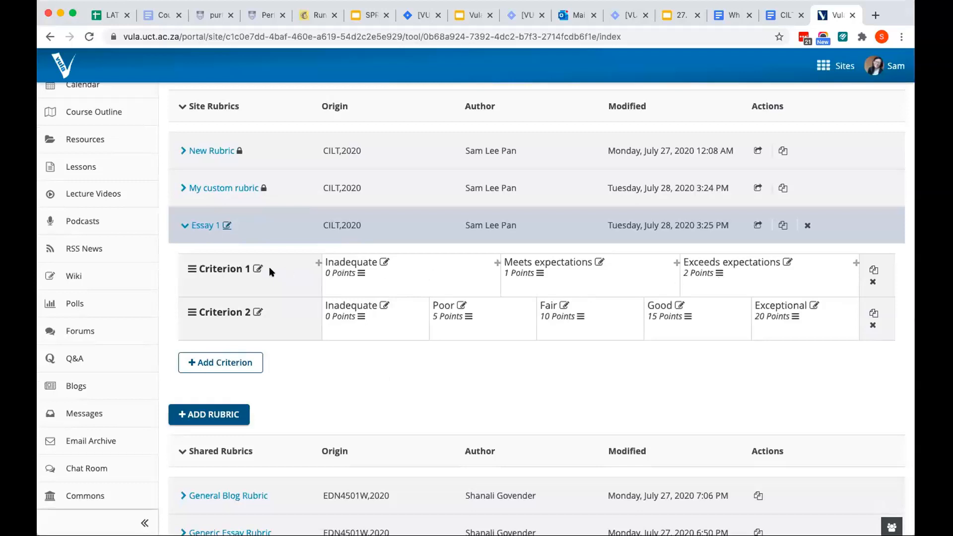
click(220, 364)
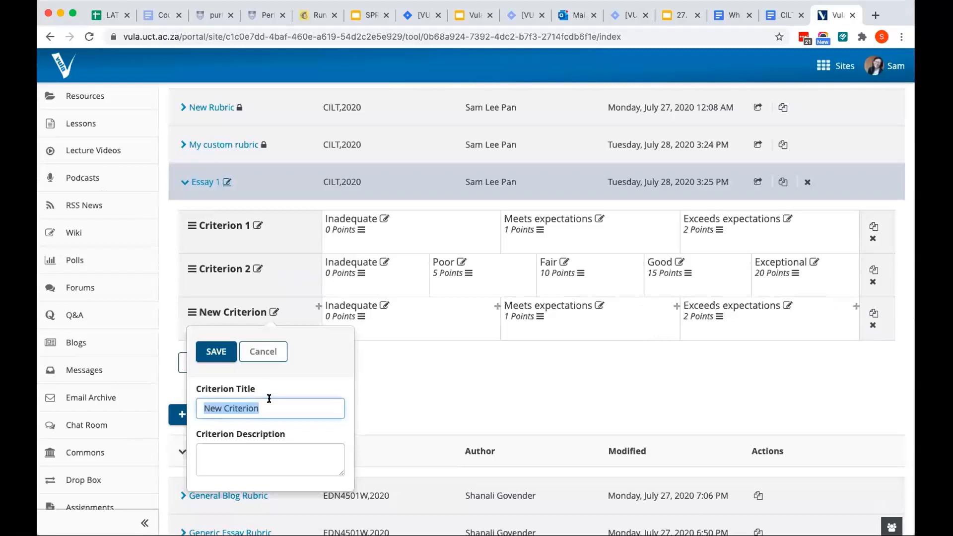
text(Criteon)
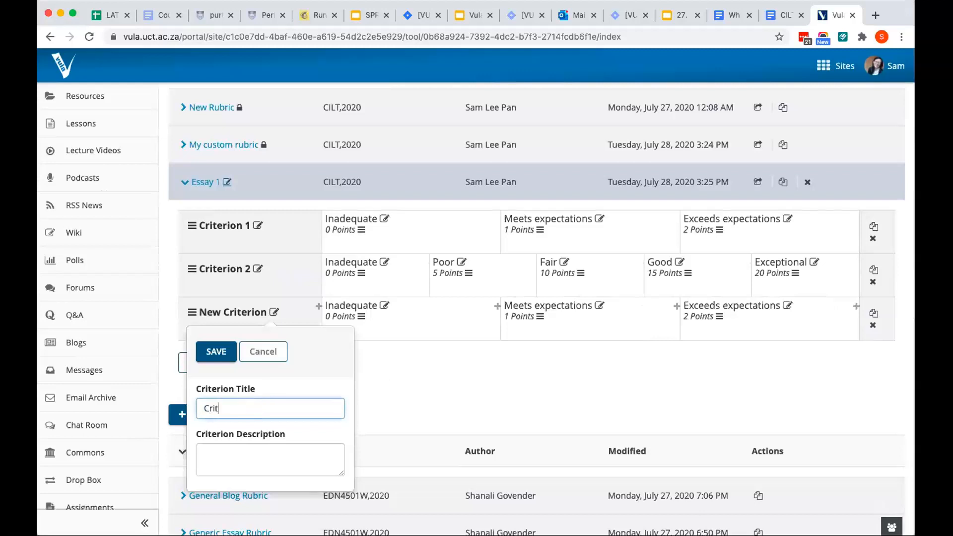
key(BackSpace)
key(BackSpace)
text(erion 3)
click(215, 355)
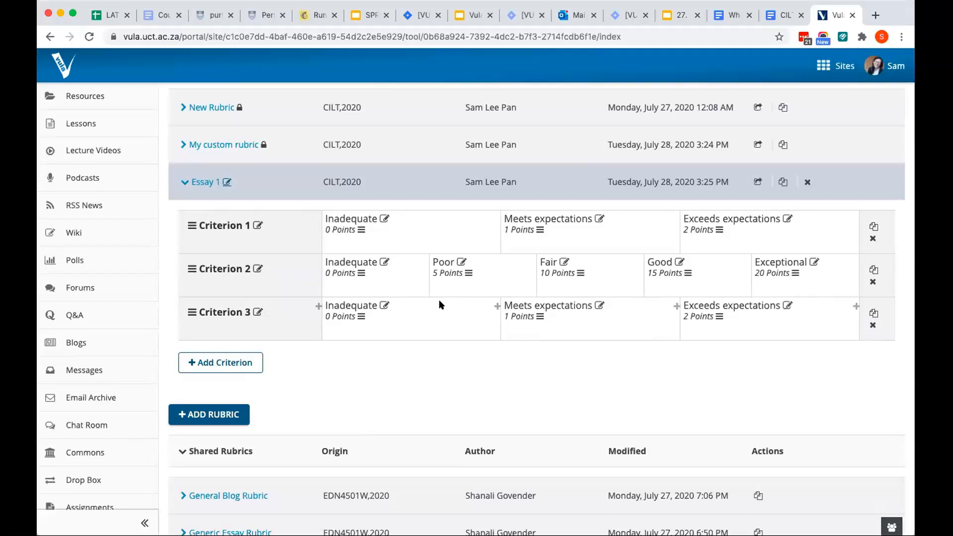
Add a fourth rating titled Super Exceptional worth 5 points at the end of Criterion 3 and save it
click(853, 307)
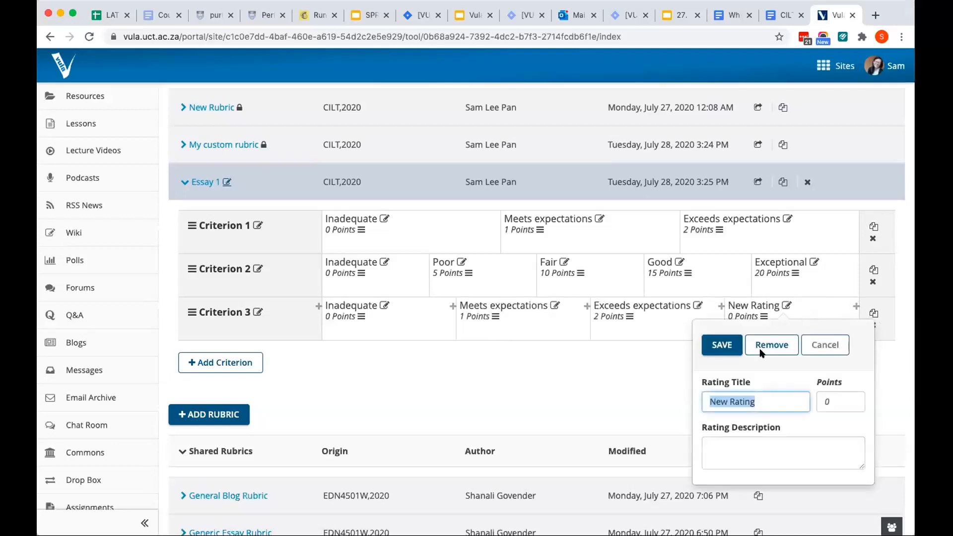
text(Super Ex)
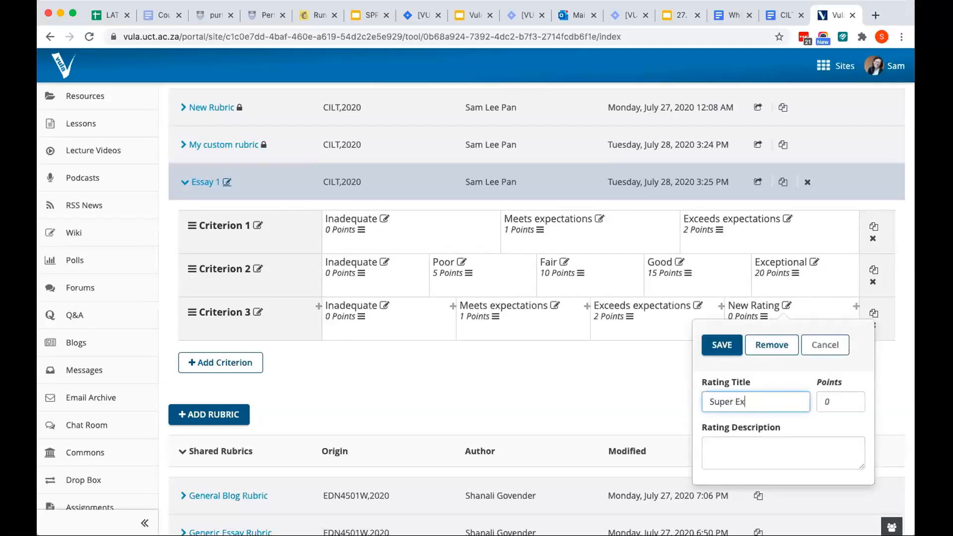
text(ceptional)
click(834, 400)
key(BackSpace)
text(5)
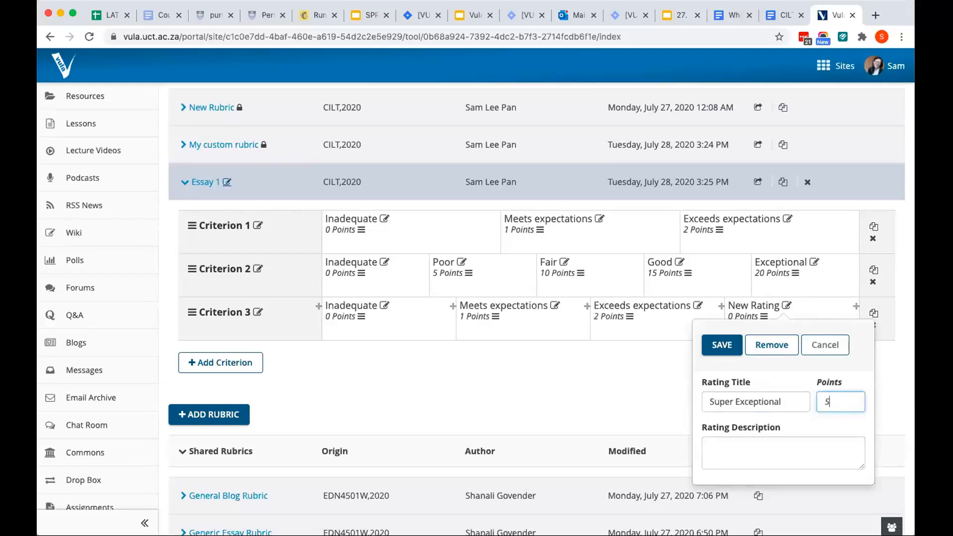
click(724, 344)
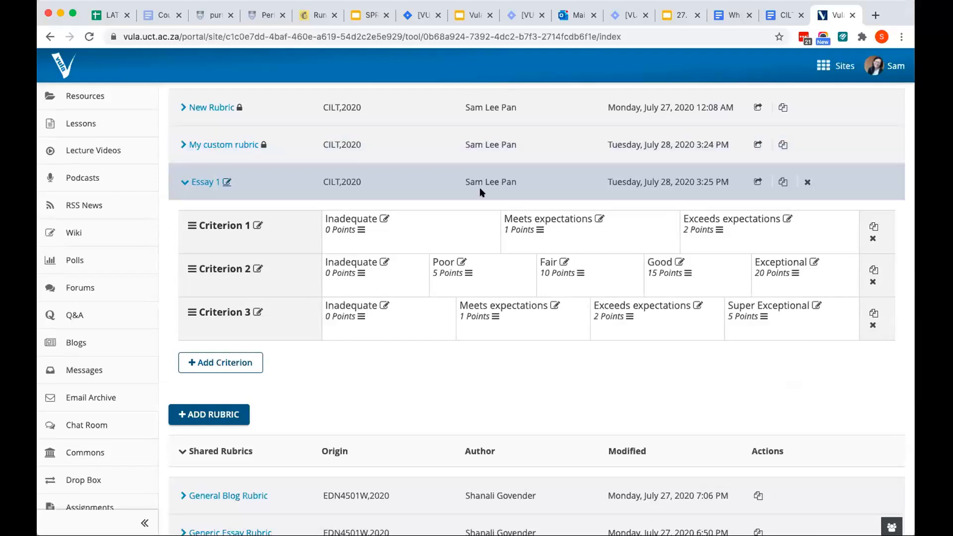
Review the Essay 1 rubric's criteria along with the Site Rubrics and Shared Rubrics lists
scroll(480, 187, up, 2)
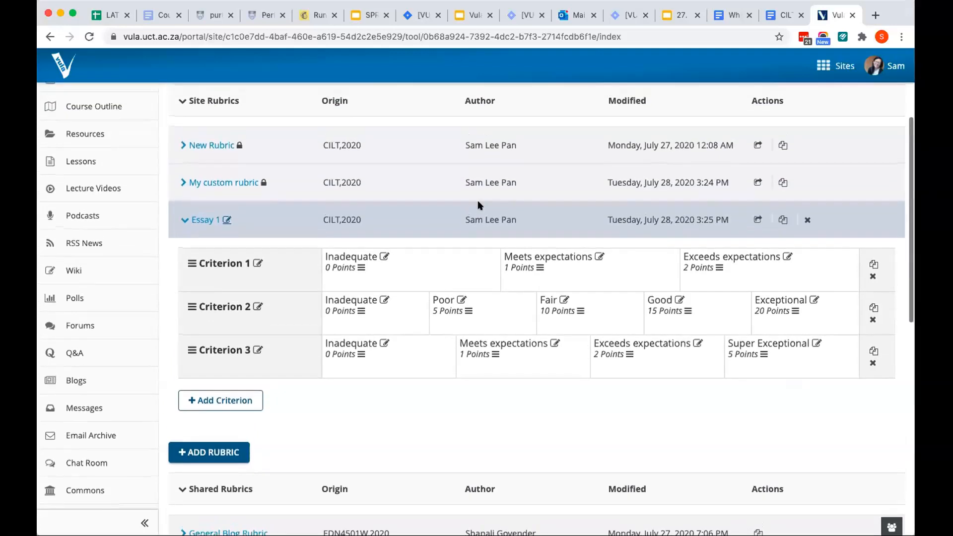
scroll(478, 201, up, 1)
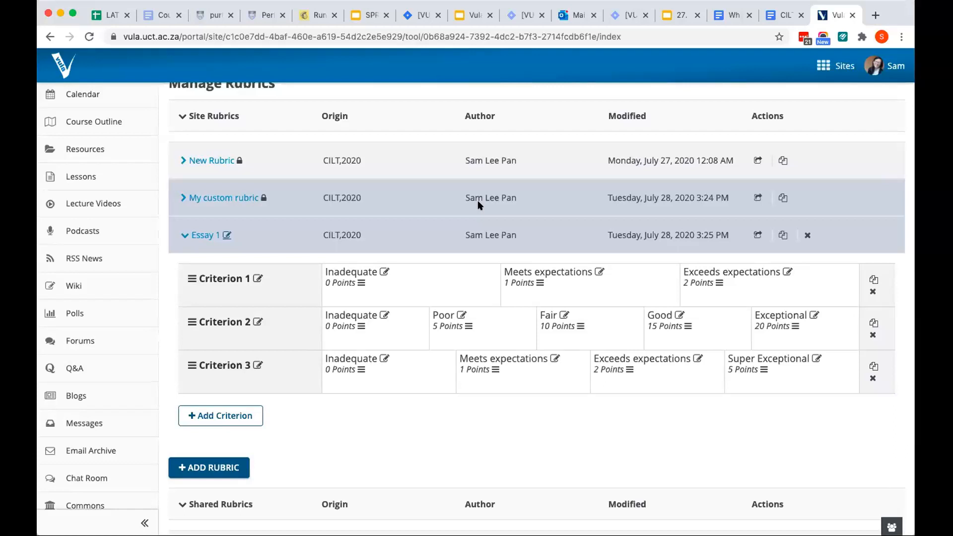
scroll(479, 204, down, 5)
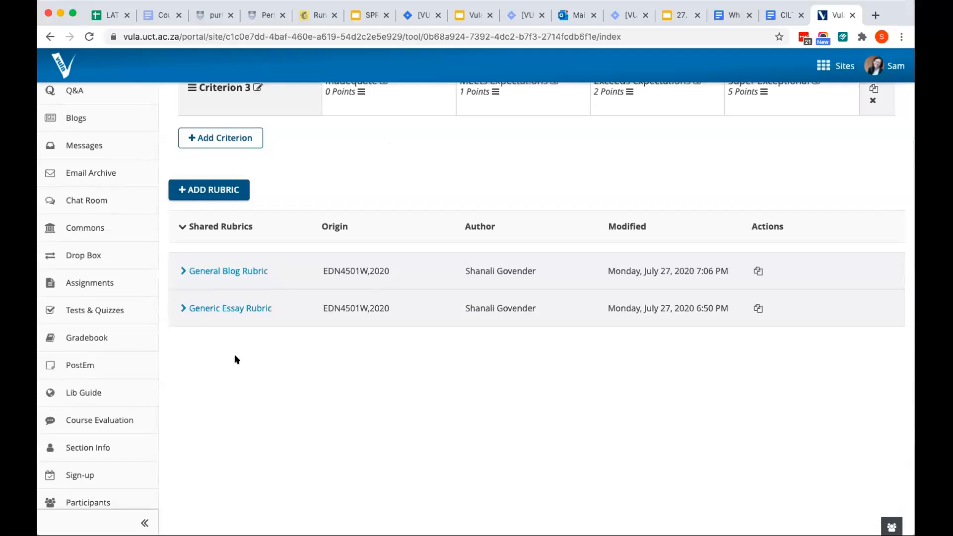
scroll(236, 358, up, 5)
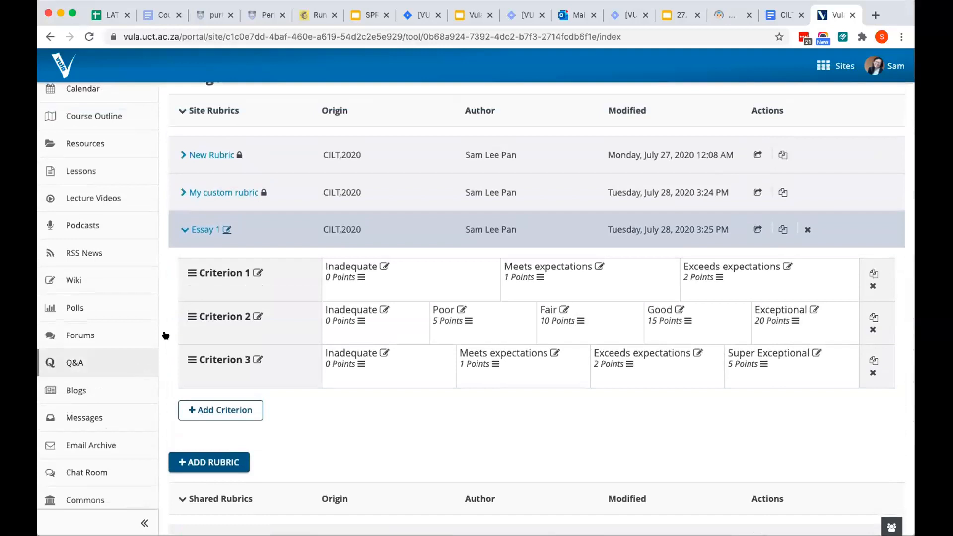
scroll(166, 336, up, 2)
scroll(167, 336, up, 1)
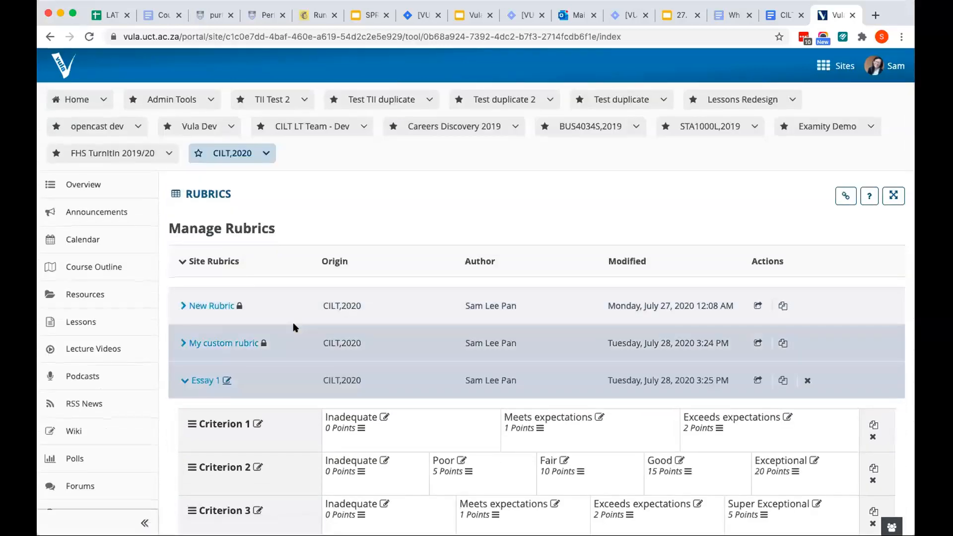
scroll(293, 327, down, 1)
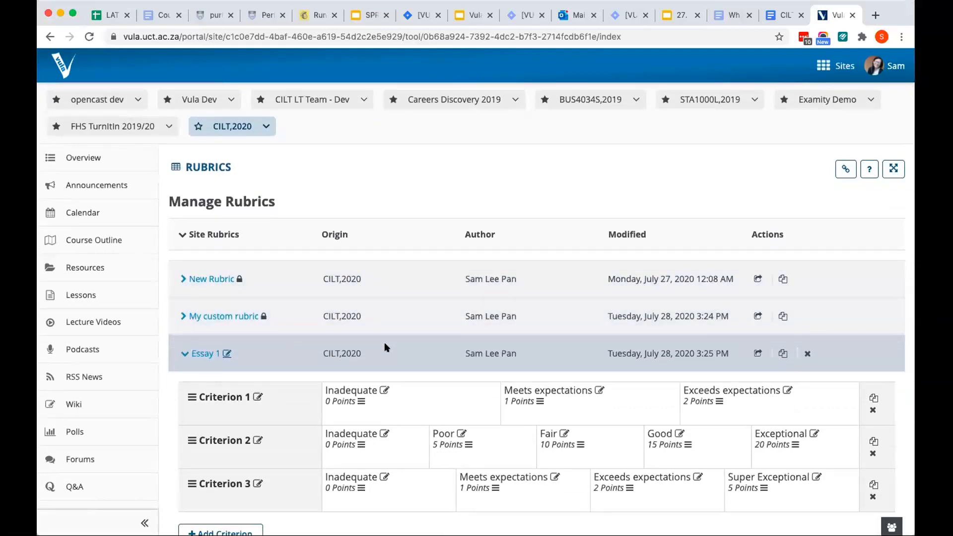
scroll(387, 347, down, 1)
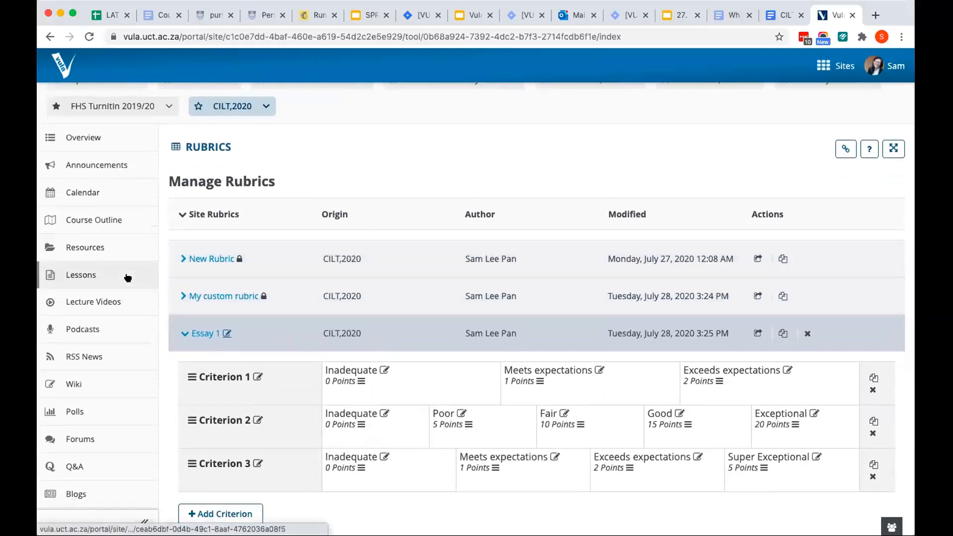
Open the site's Assignments tool and start adding a new assignment
scroll(128, 278, down, 9)
scroll(128, 278, up, 10)
scroll(128, 278, down, 1)
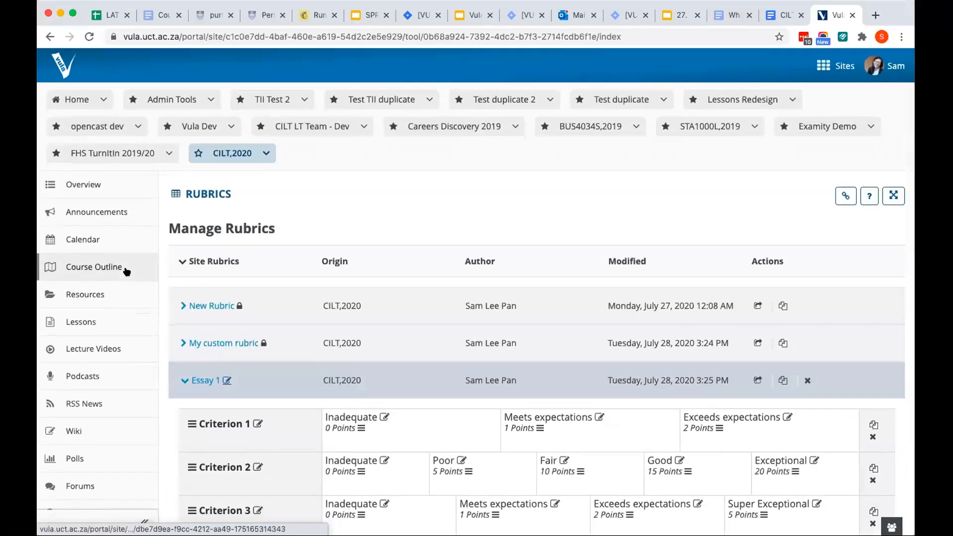
scroll(127, 271, down, 12)
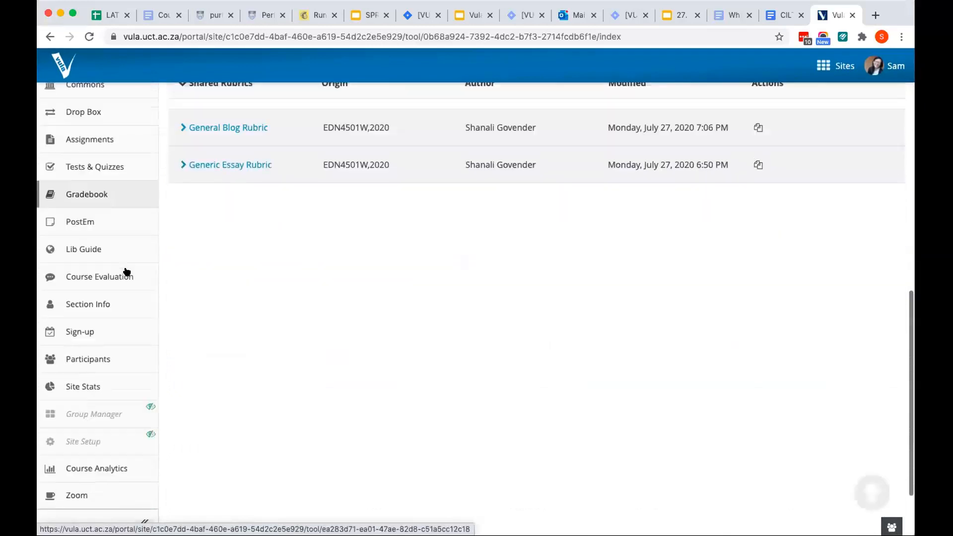
scroll(127, 271, down, 1)
scroll(127, 271, up, 2)
scroll(127, 271, down, 2)
scroll(127, 271, up, 8)
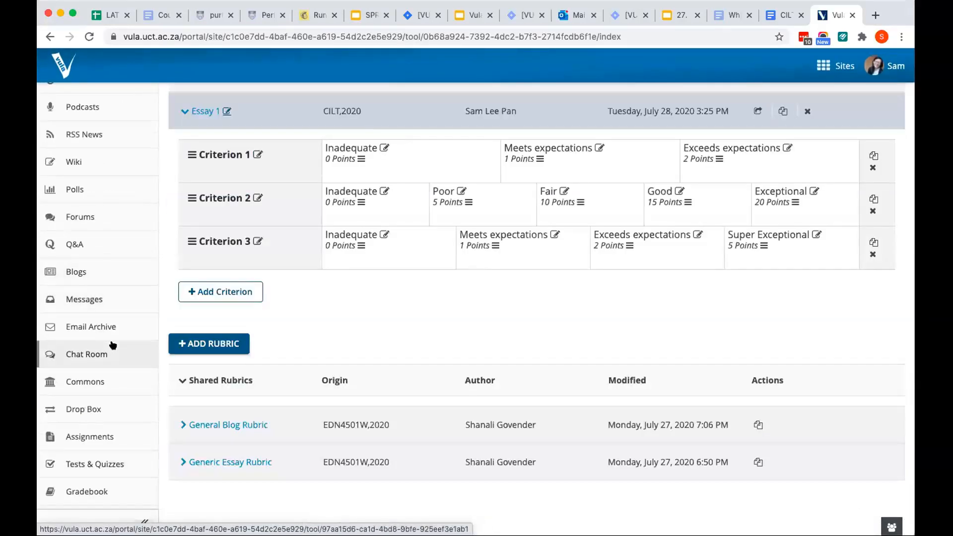
scroll(117, 368, down, 1)
click(122, 420)
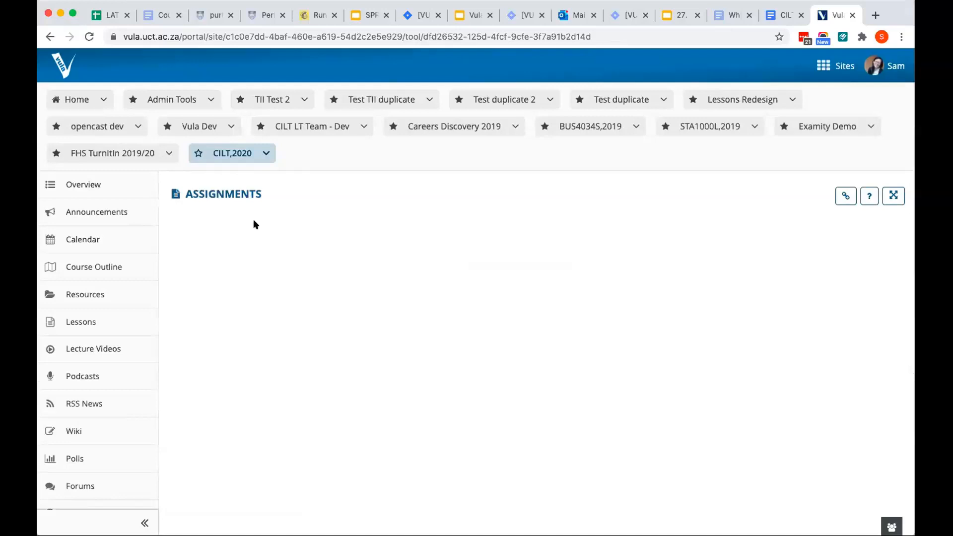
click(221, 180)
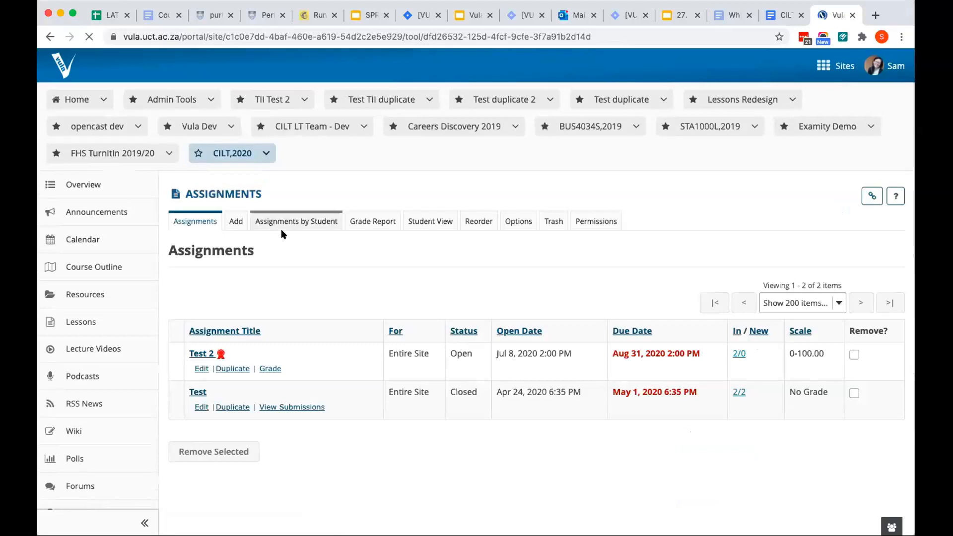
click(234, 223)
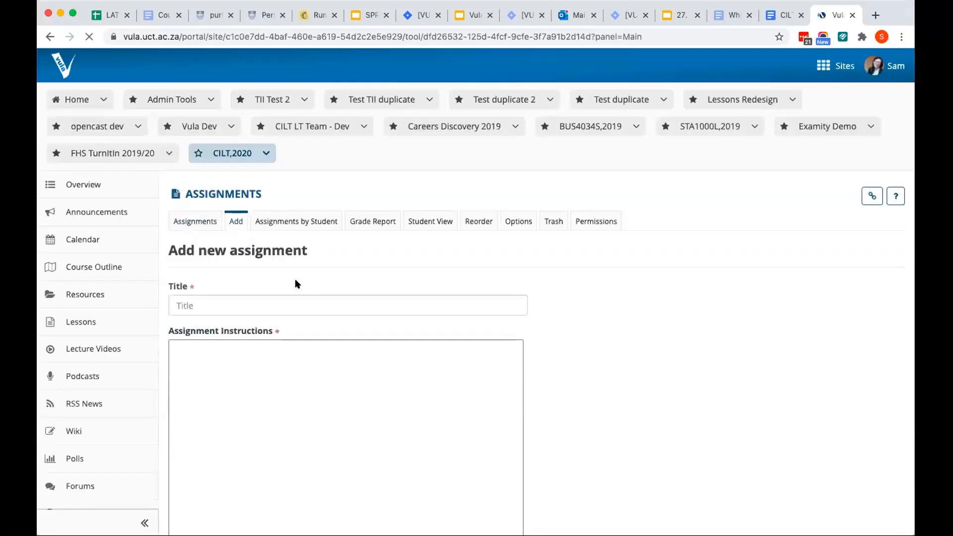
Title the new assignment Essay 1 and enter sd as placeholder text in the assignment instructions
click(268, 301)
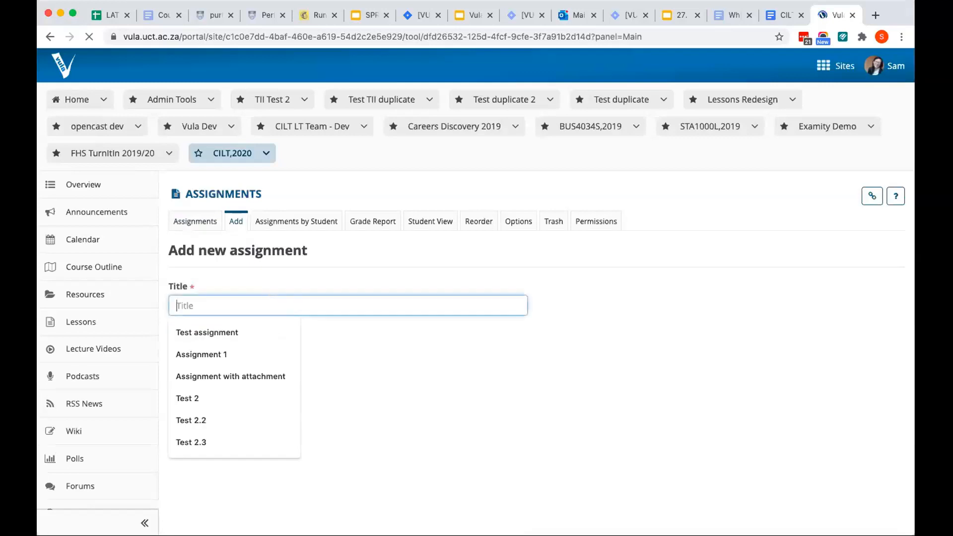
text(Esaa)
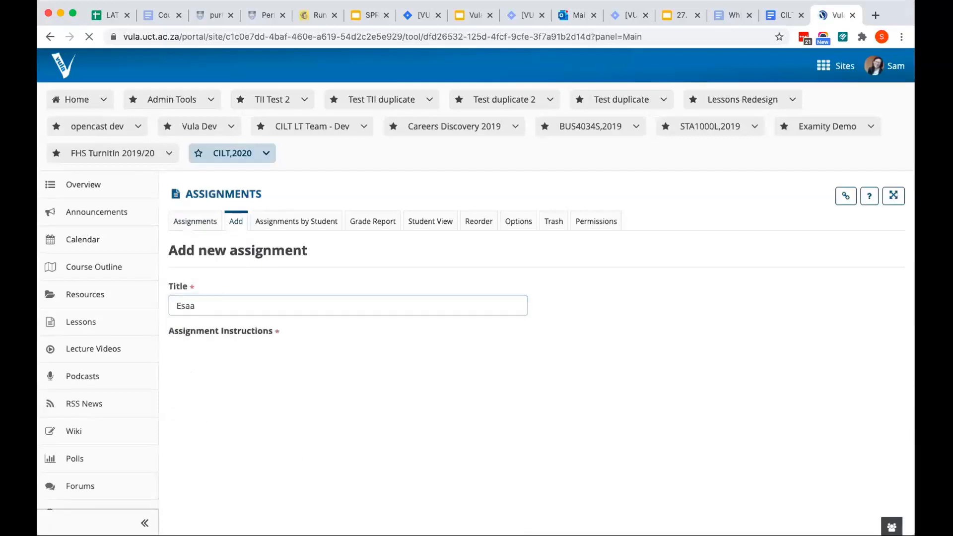
key(BackSpace)
key(BackSpace)
text(say 1)
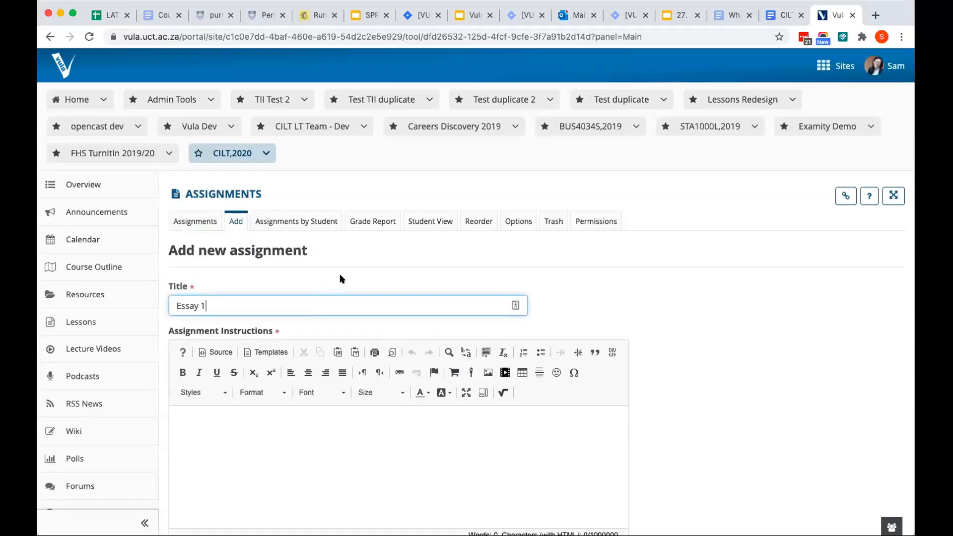
scroll(340, 273, down, 3)
click(331, 339)
text(sd)
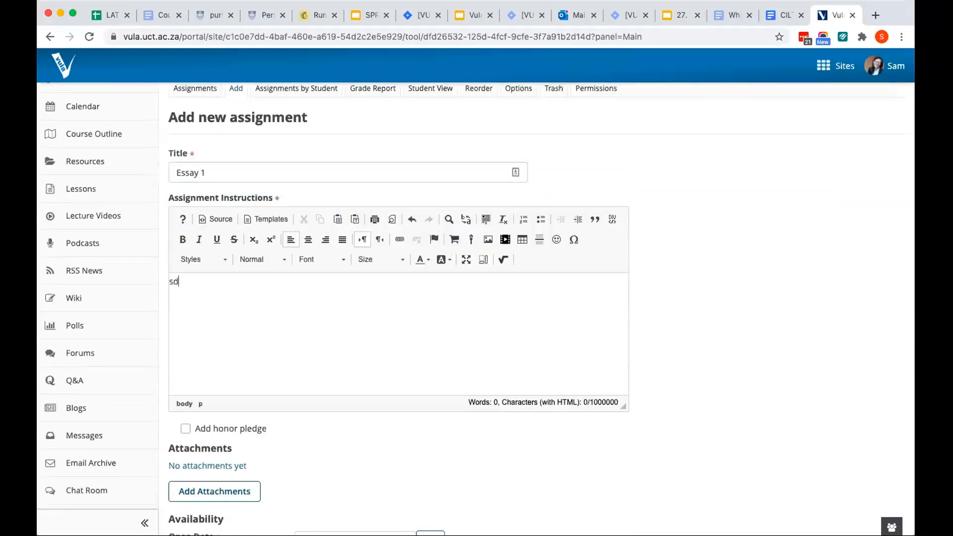
Examine the assignment's availability dates, reminder email, Assign To, student submission, notification and grading options
scroll(331, 338, down, 5)
scroll(223, 219, down, 4)
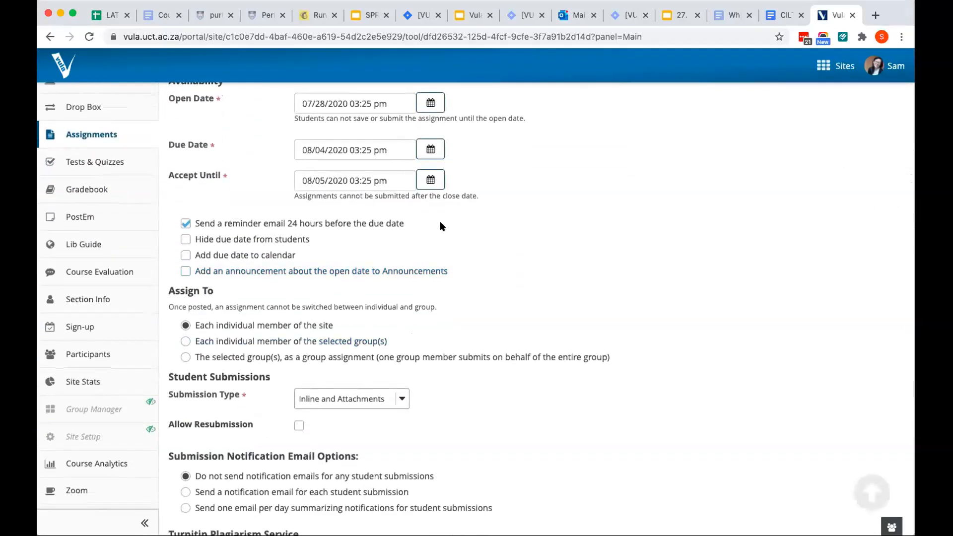
drag(423, 224, 191, 222)
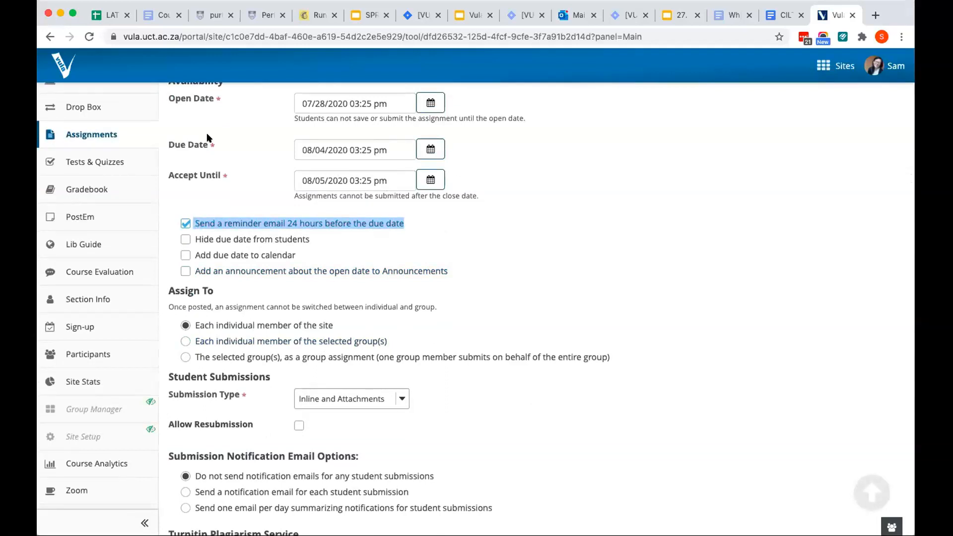
click(228, 174)
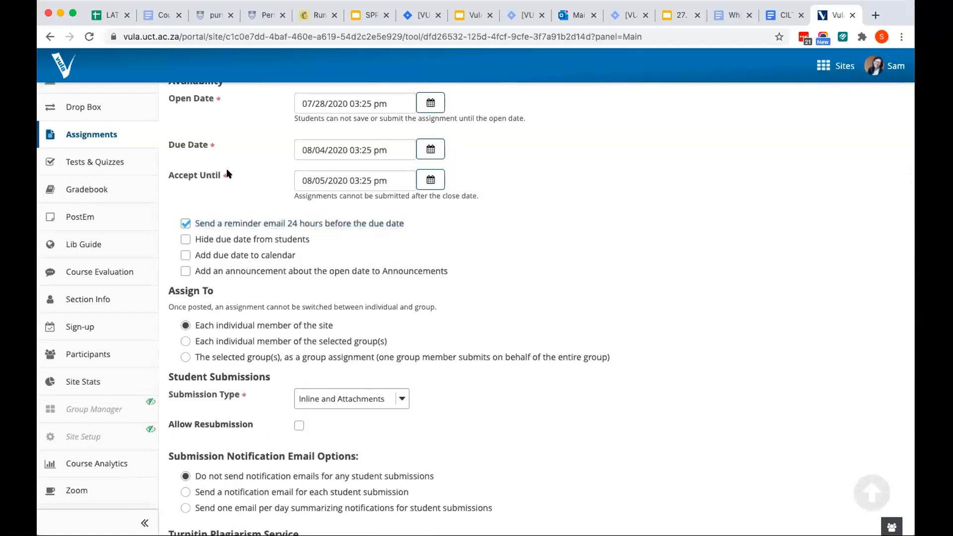
scroll(228, 174, down, 1)
click(228, 174)
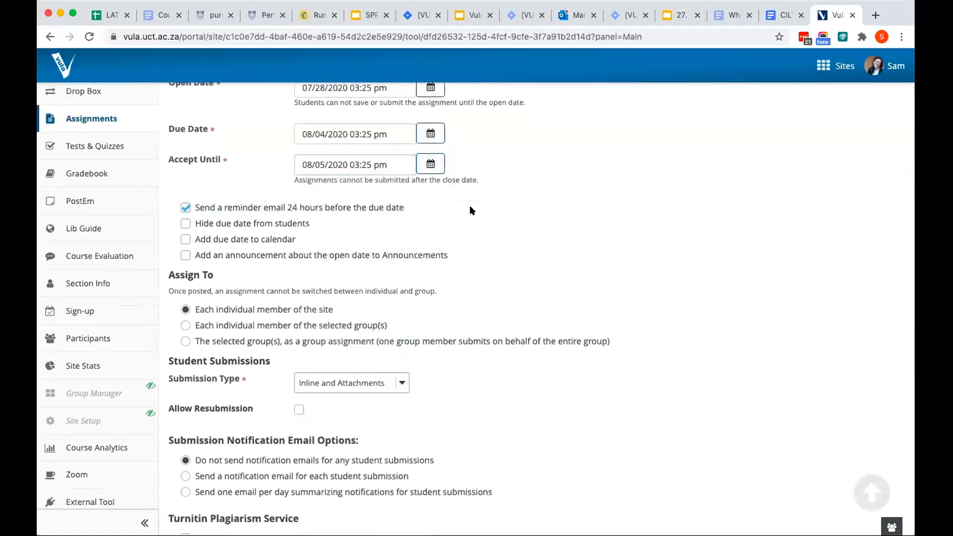
scroll(452, 222, down, 5)
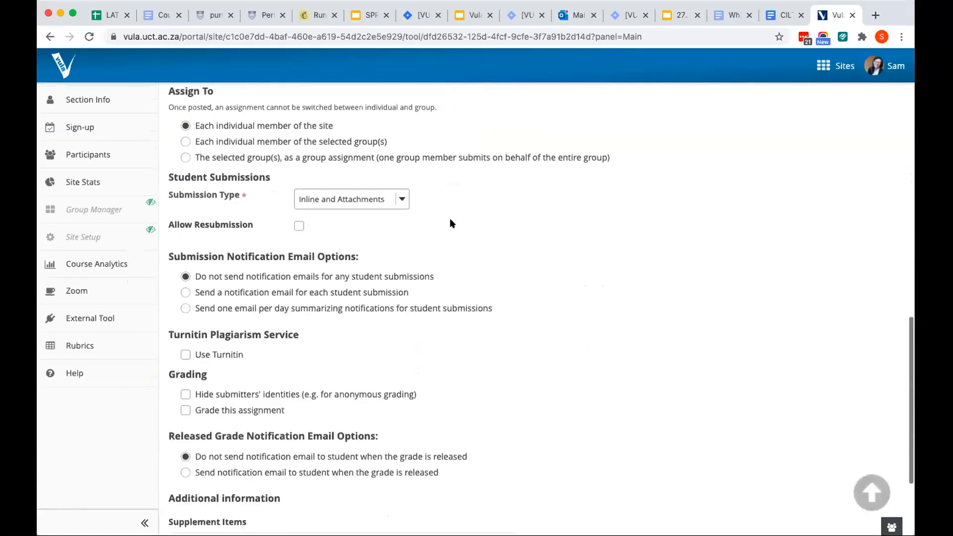
scroll(453, 224, down, 2)
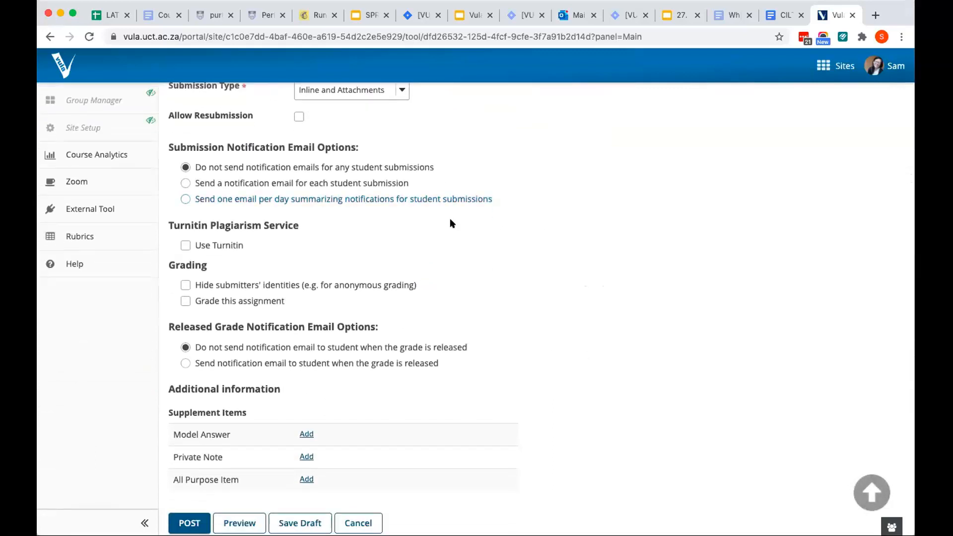
scroll(453, 224, up, 3)
scroll(337, 246, up, 1)
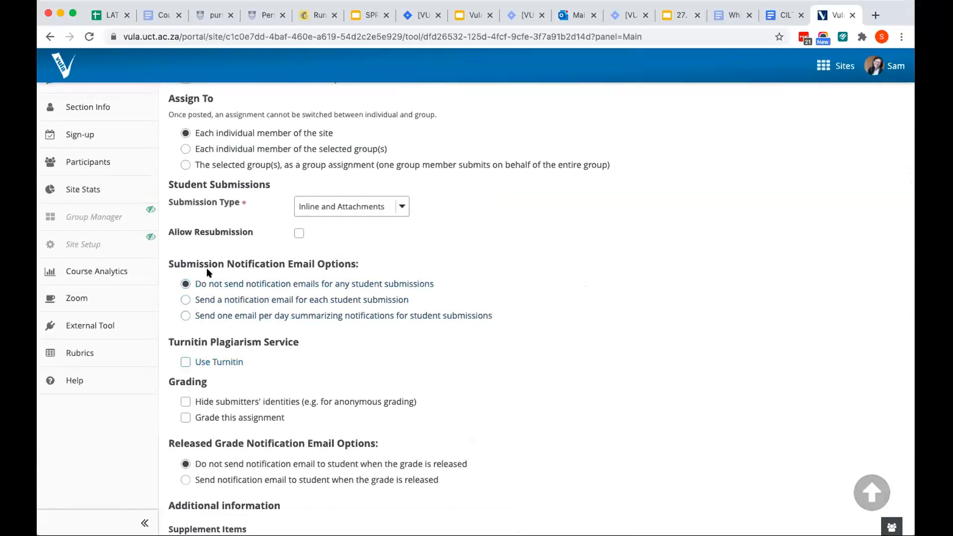
scroll(208, 272, up, 1)
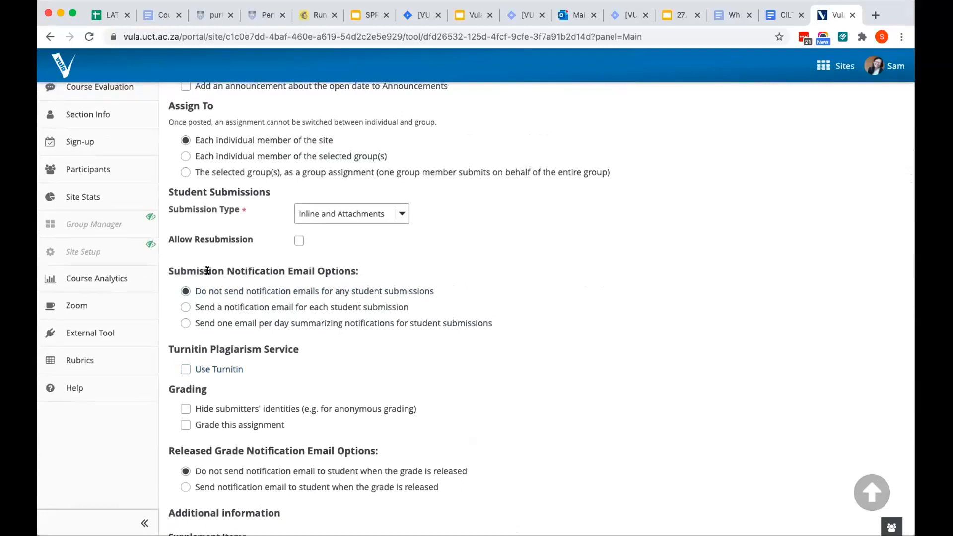
Enable grading for the assignment on the Points scale with a maximum of 60 points
scroll(207, 271, down, 5)
click(185, 266)
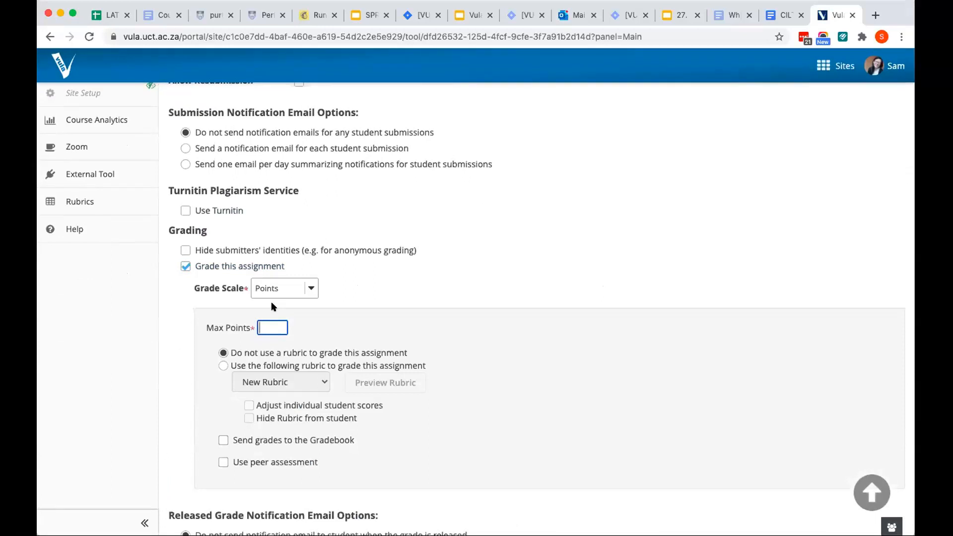
text(60)
scroll(328, 294, down, 2)
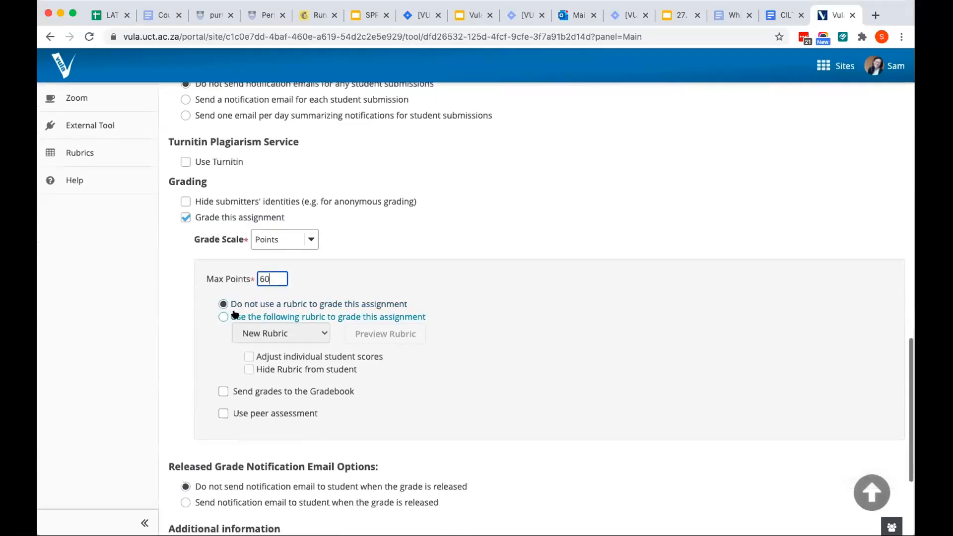
Grade the assignment with the Essay 1 rubric and allow individual student scores to be adjusted
click(222, 317)
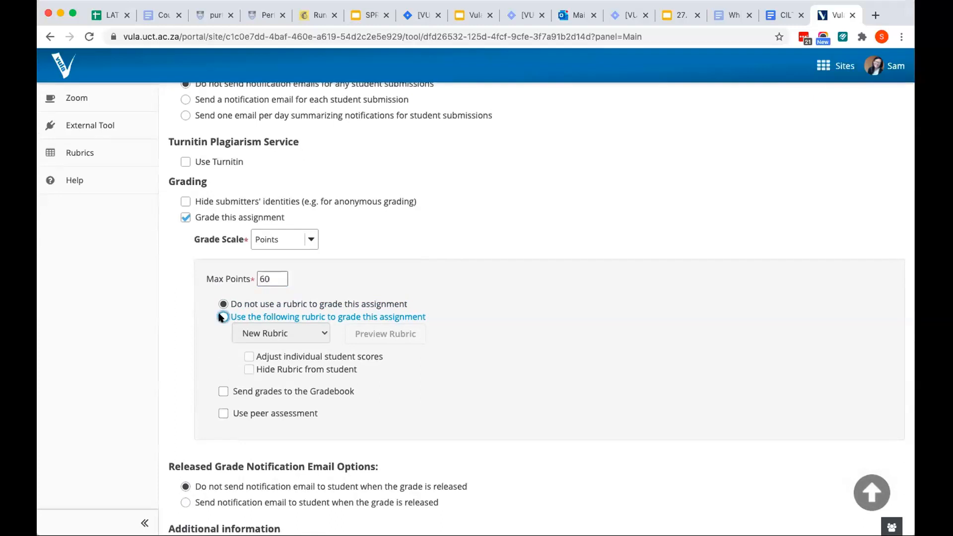
click(314, 336)
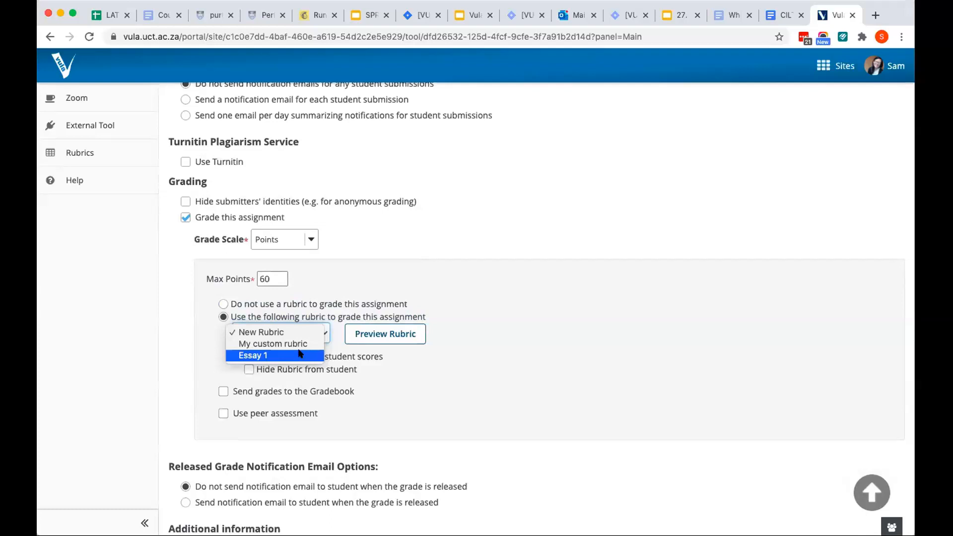
click(300, 354)
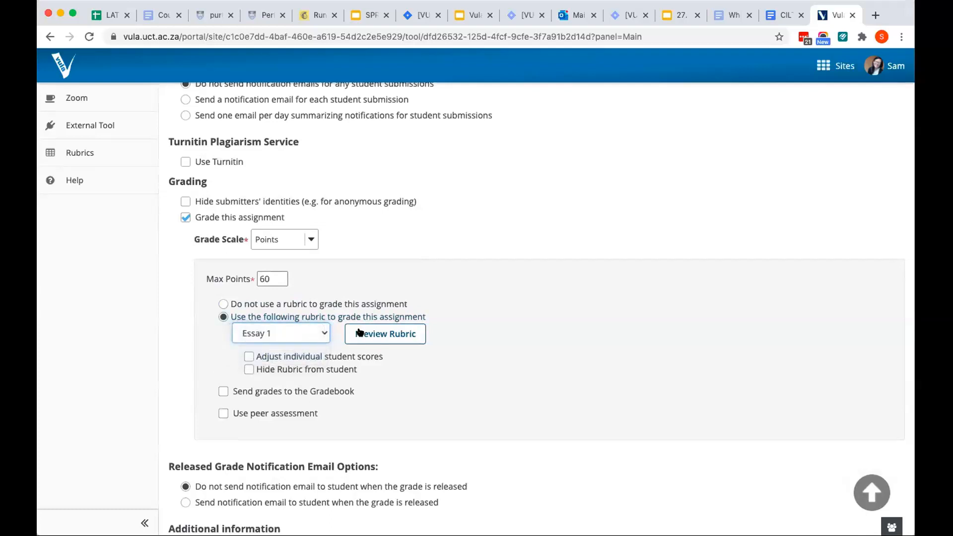
click(249, 357)
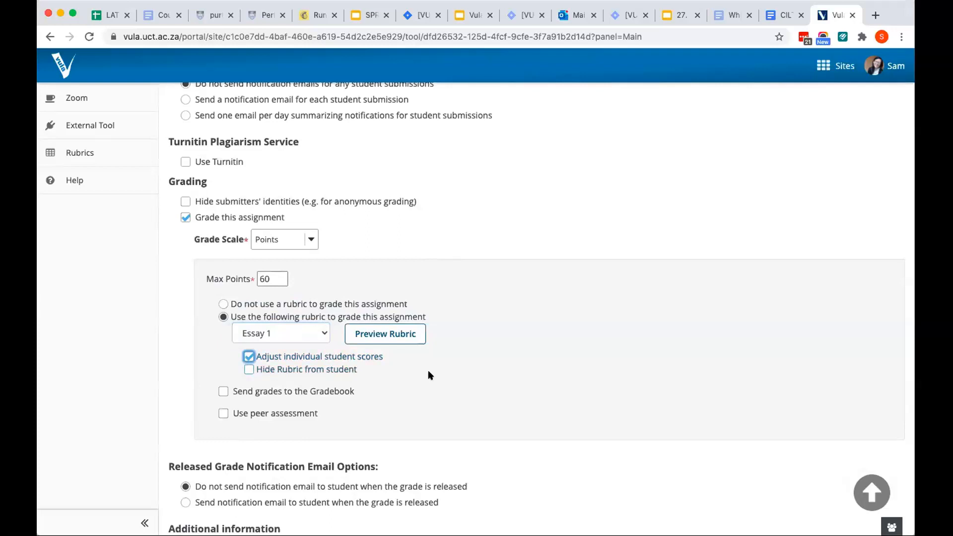
Post the Essay 1 assignment so it is added to the site's assignment list
scroll(430, 375, down, 1)
scroll(430, 376, down, 5)
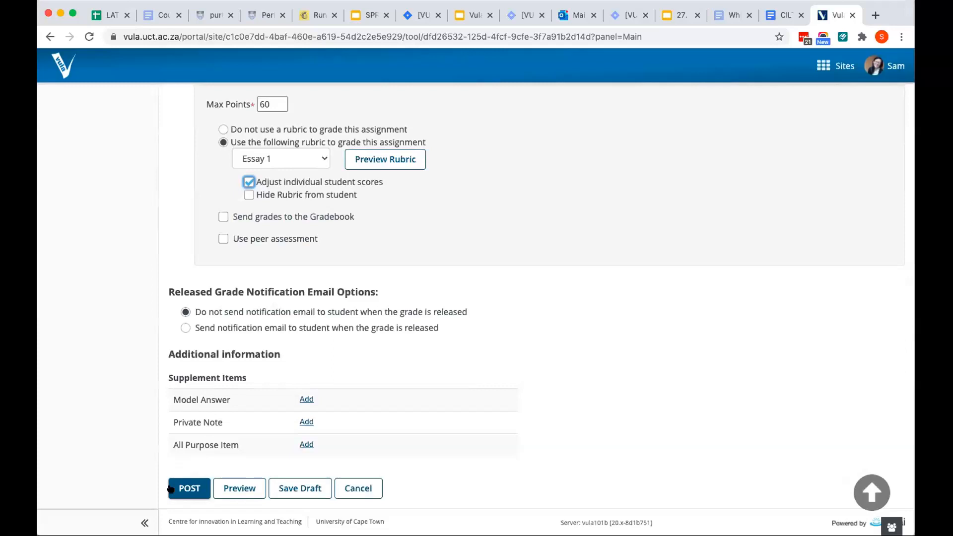
click(191, 488)
click(191, 488)
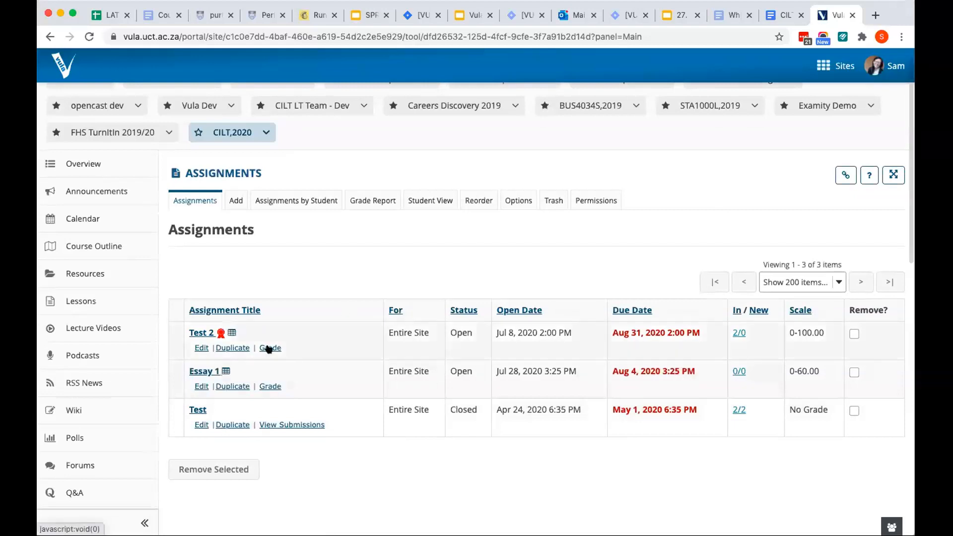
View the submissions page of the Essay 1 assignment and go back to the assignment list
click(265, 387)
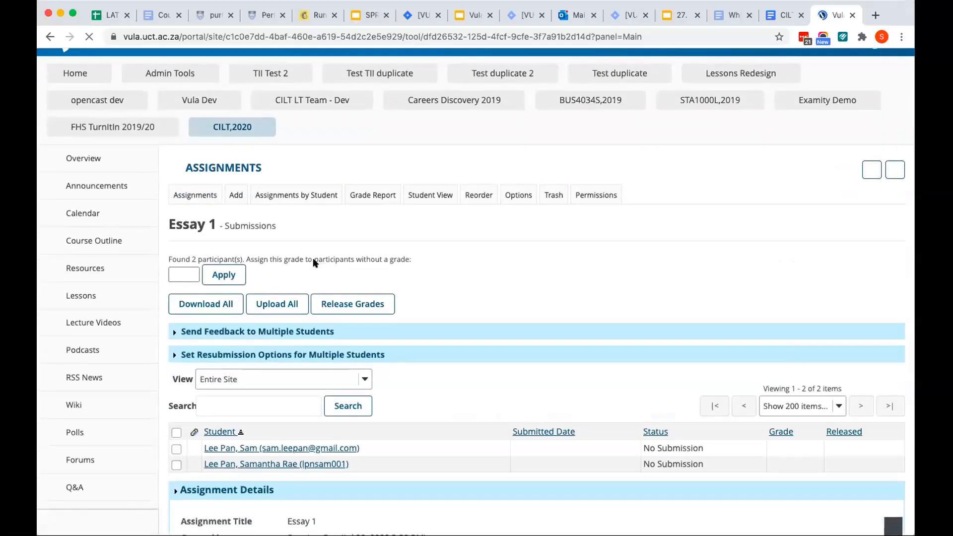
scroll(313, 378, down, 2)
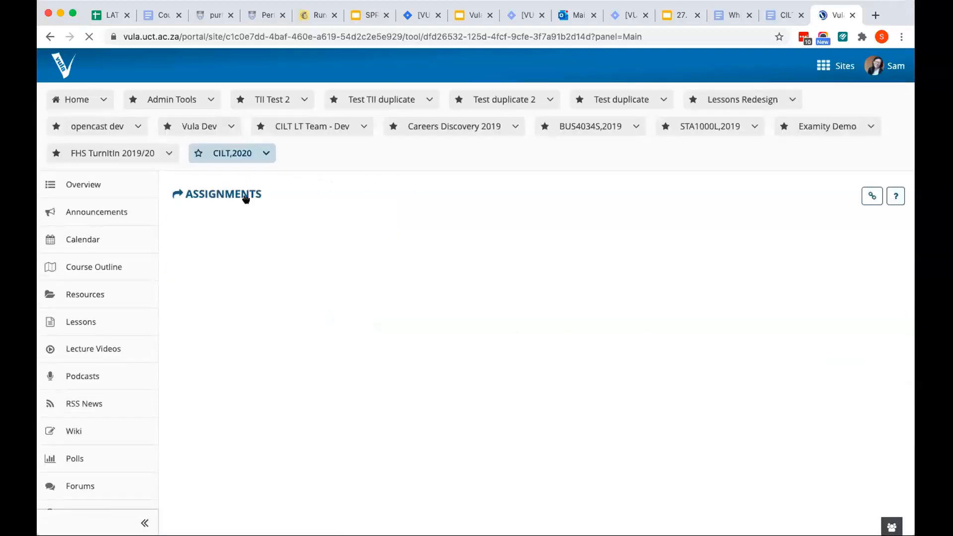
click(245, 198)
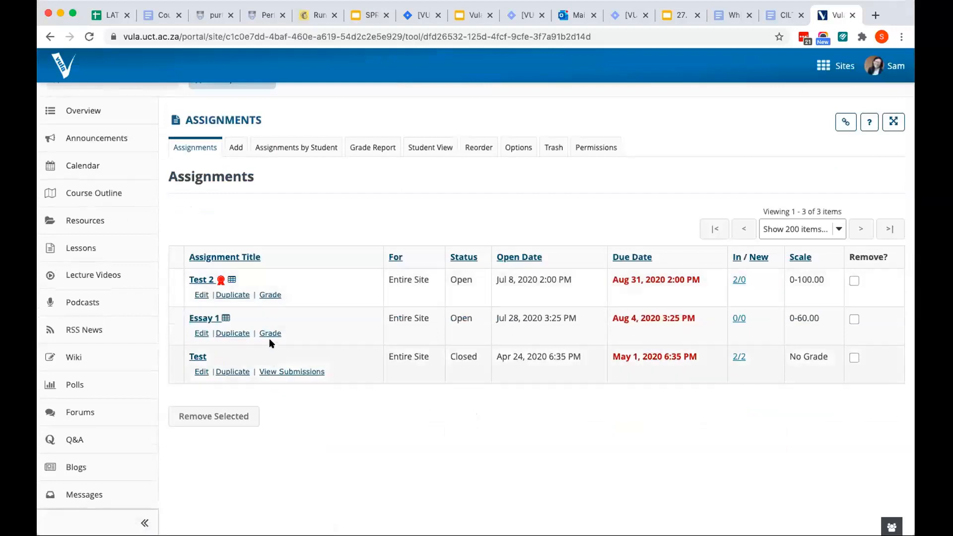
click(268, 336)
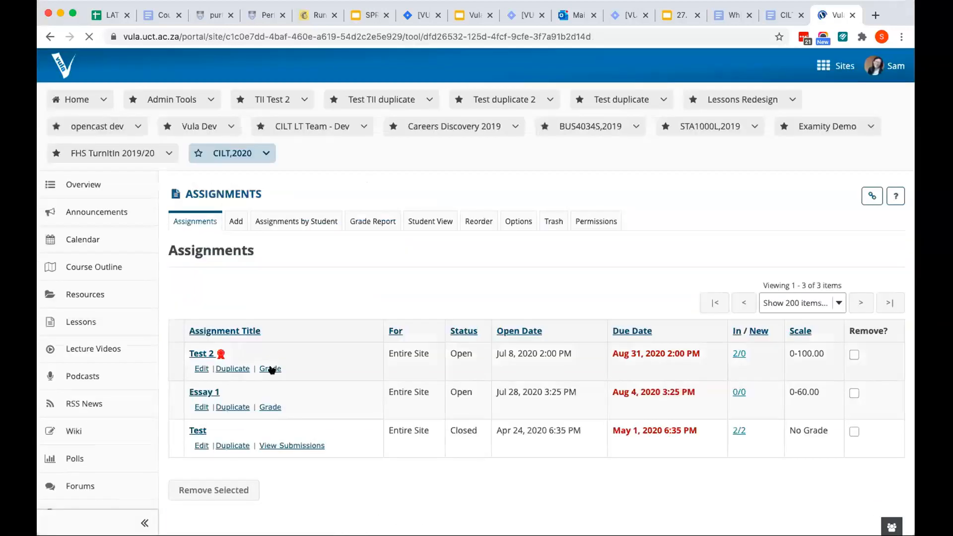
Open the Test 2 submissions, turn off the new Grader and open the second student's submission for grading
click(271, 369)
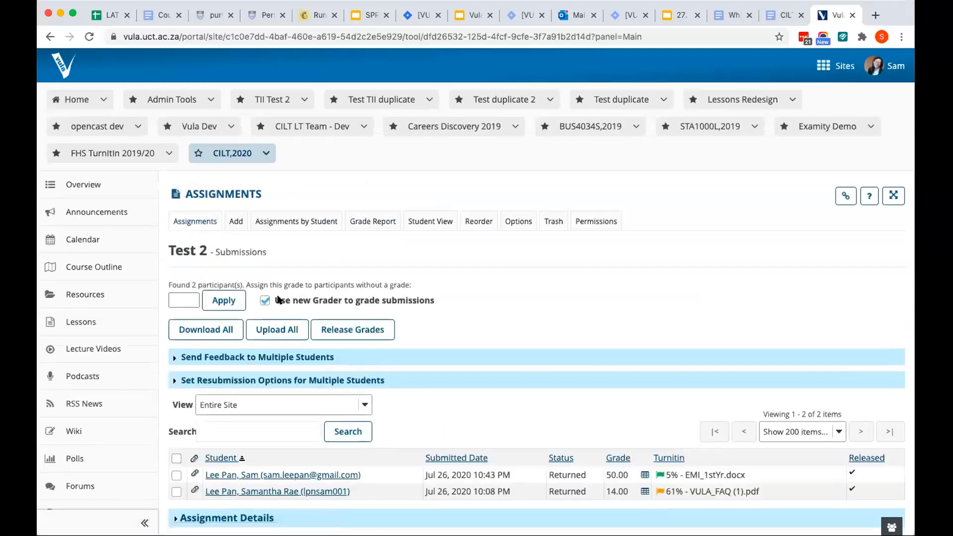
click(266, 300)
scroll(277, 347, down, 3)
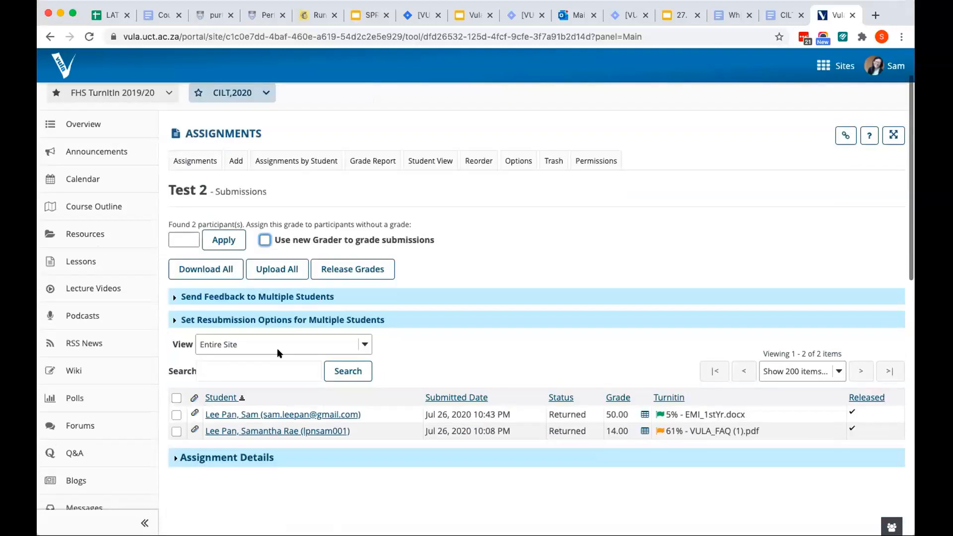
scroll(280, 361, down, 1)
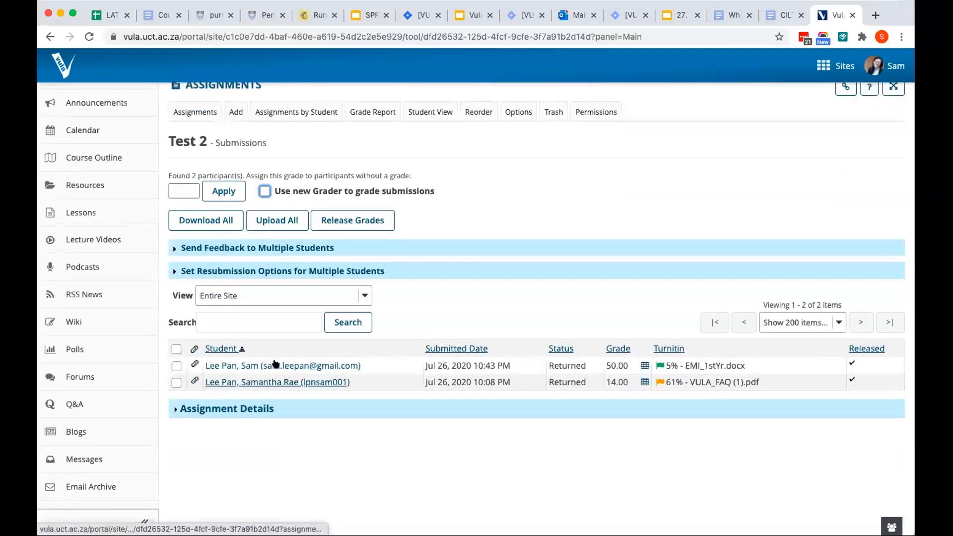
click(273, 383)
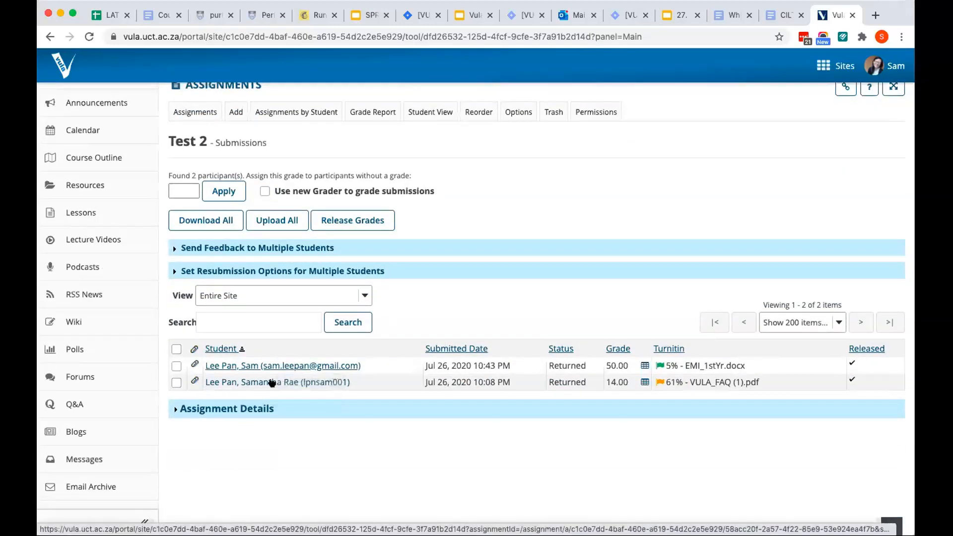
click(272, 382)
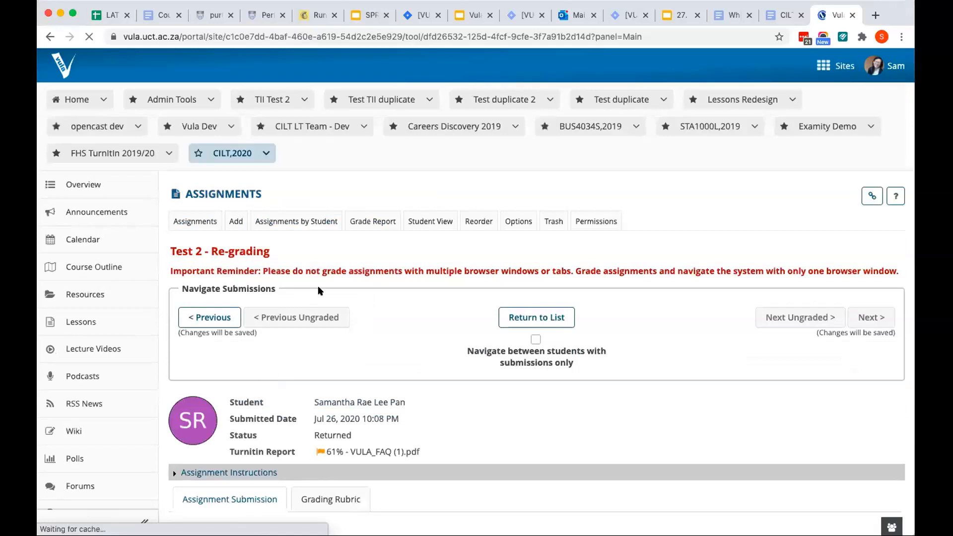
Look over the student's submission in the classic grading view and display its grading rubric
scroll(318, 290, down, 9)
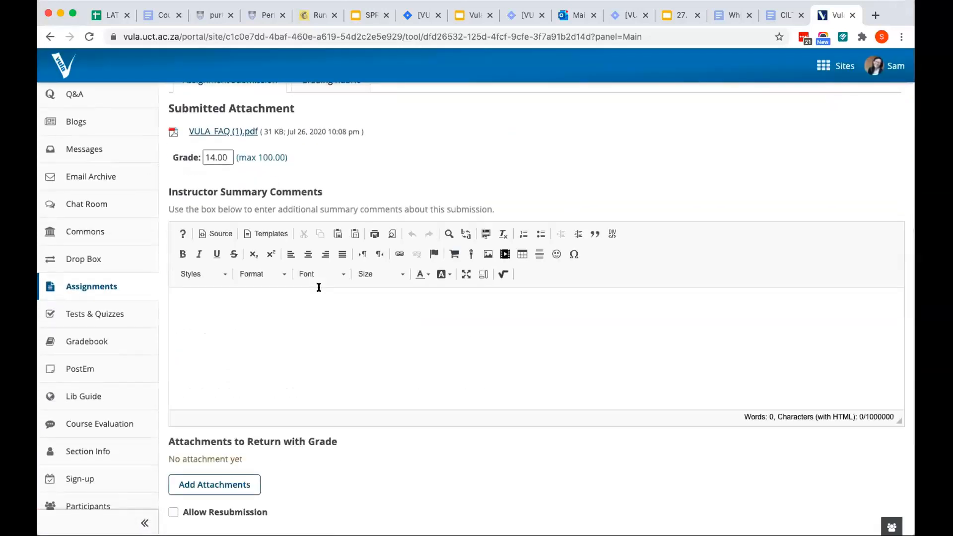
scroll(319, 287, down, 1)
scroll(318, 287, up, 3)
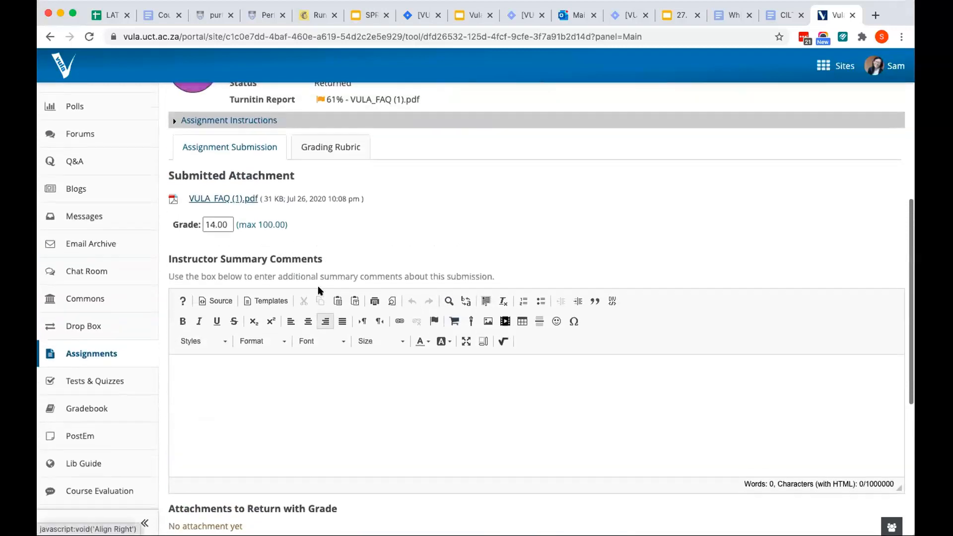
click(327, 141)
scroll(392, 186, down, 3)
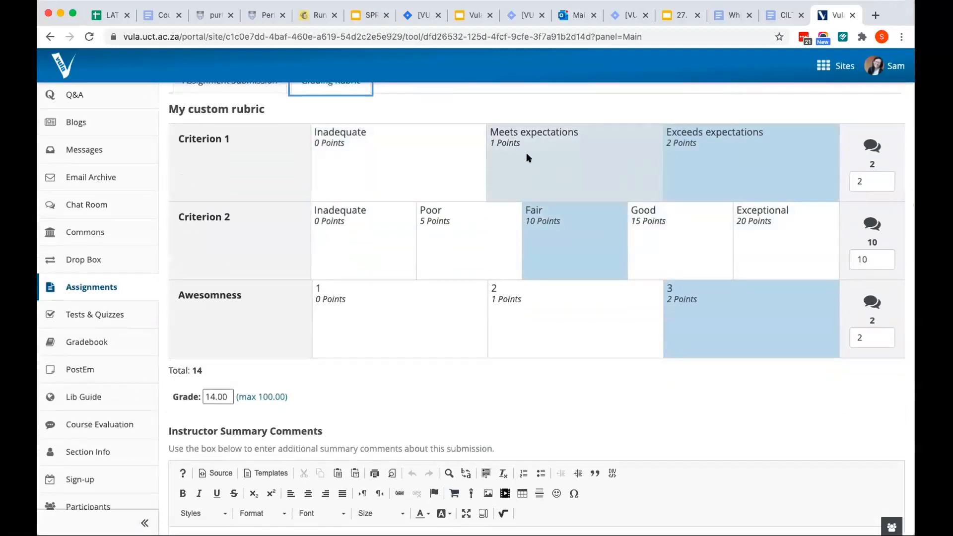
Rate Criterion 1 as Meets expectations and override its score with 1.5 points
click(546, 161)
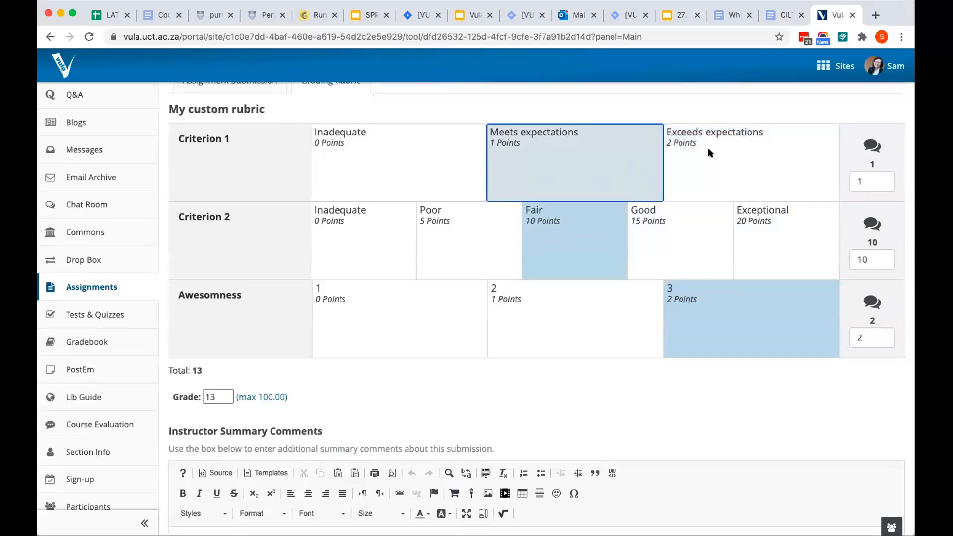
click(872, 180)
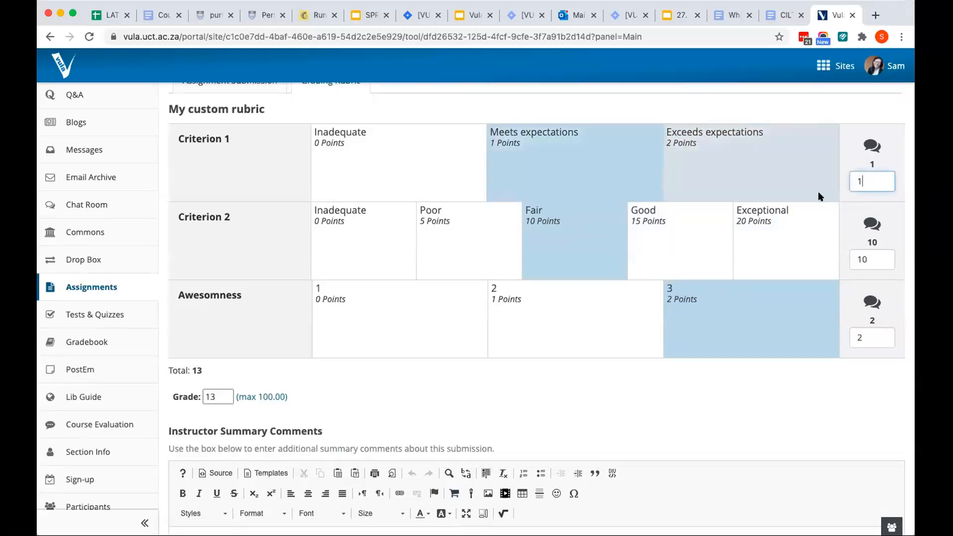
text(.5)
Add the placeholder comment slh to Criterion 1 of the rubric
click(871, 147)
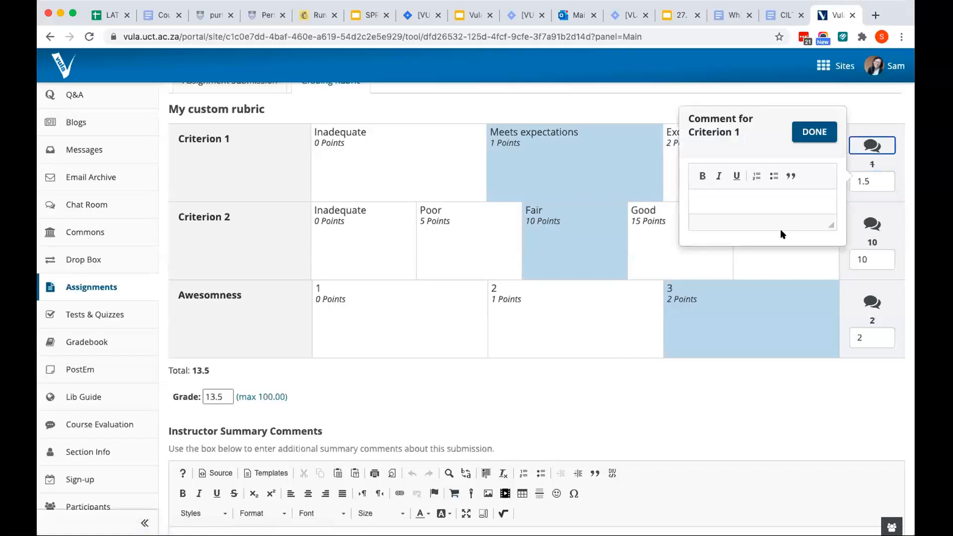
click(765, 209)
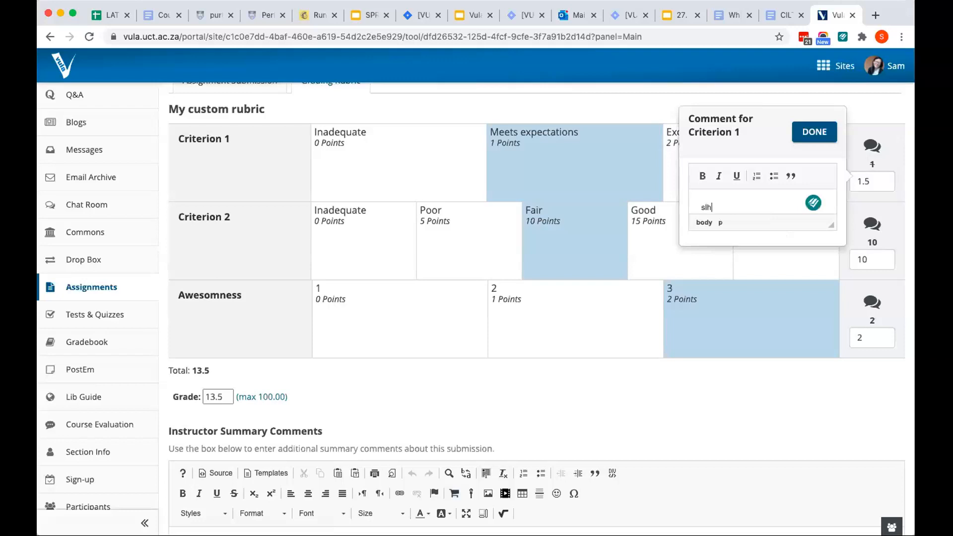
click(811, 132)
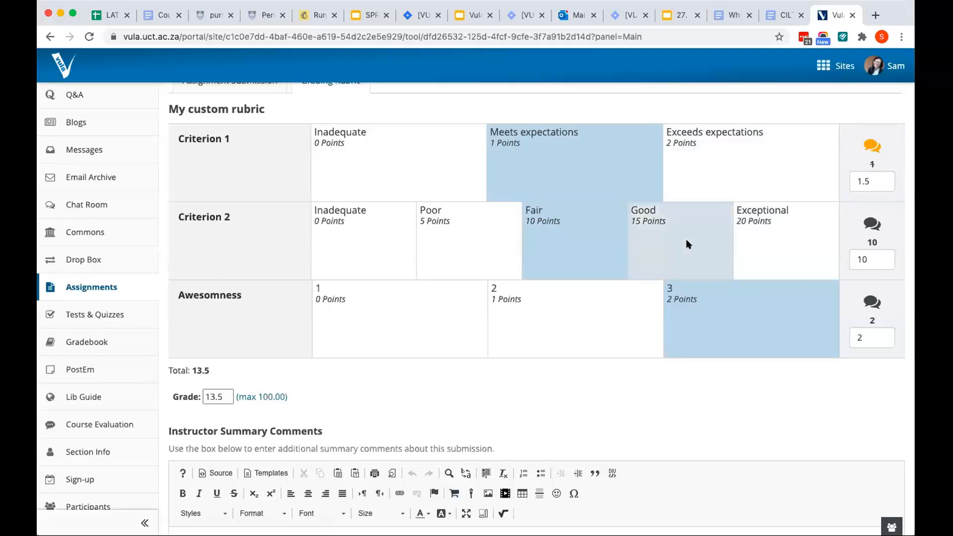
Rate Criterion 2 as Exceptional and Awesomness as level 2, and check the rubric total
click(732, 245)
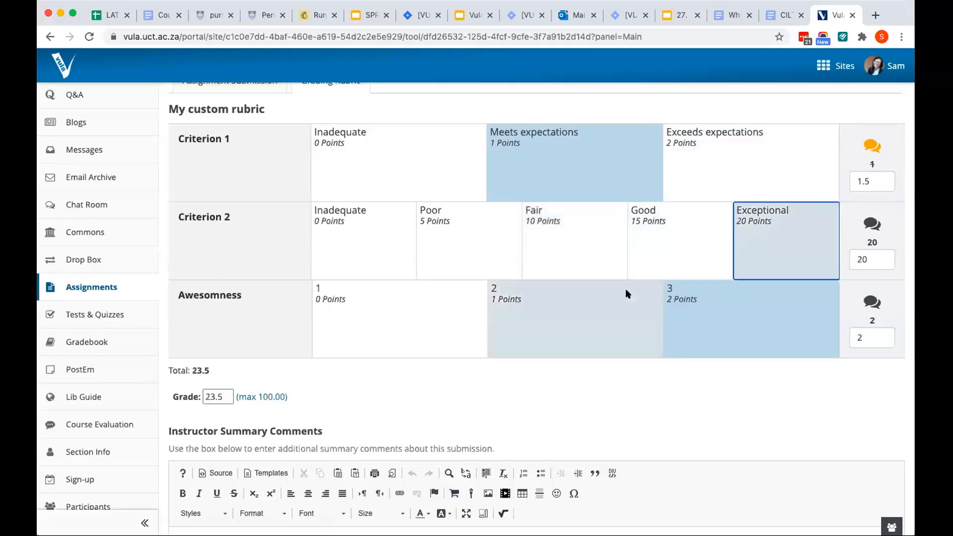
click(610, 314)
scroll(689, 359, down, 2)
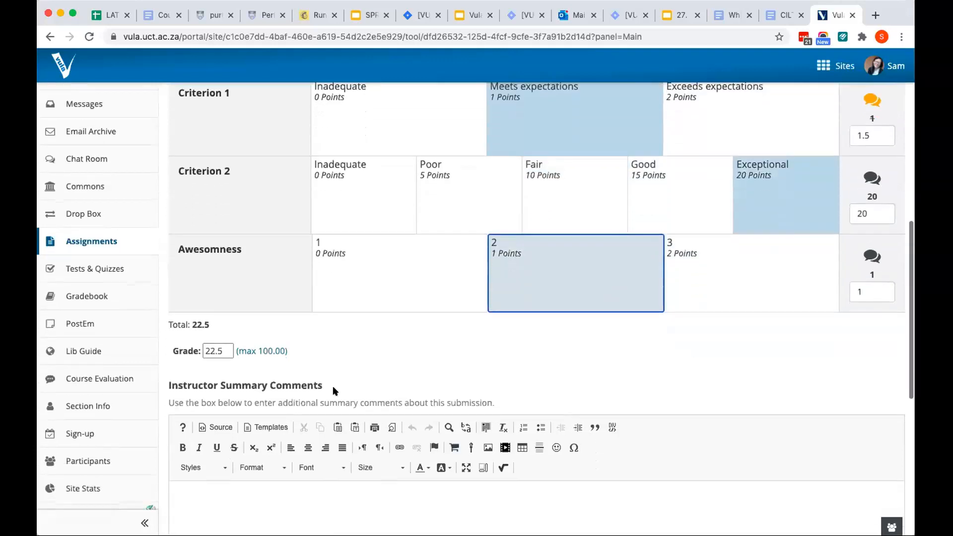
double_click(201, 323)
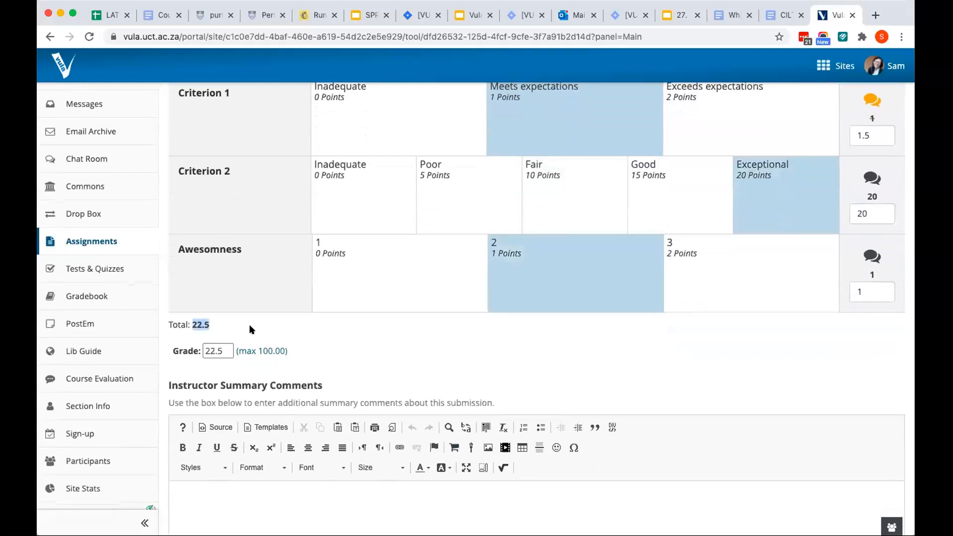
Review the completed rubric and overall grade, and save the grading without releasing it to the student
scroll(217, 347, down, 15)
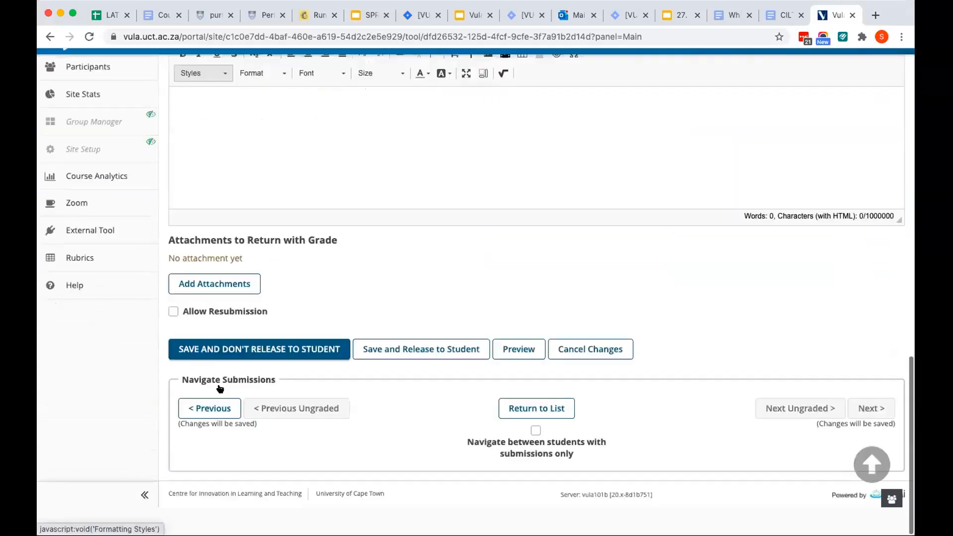
scroll(248, 287, up, 3)
scroll(247, 292, up, 4)
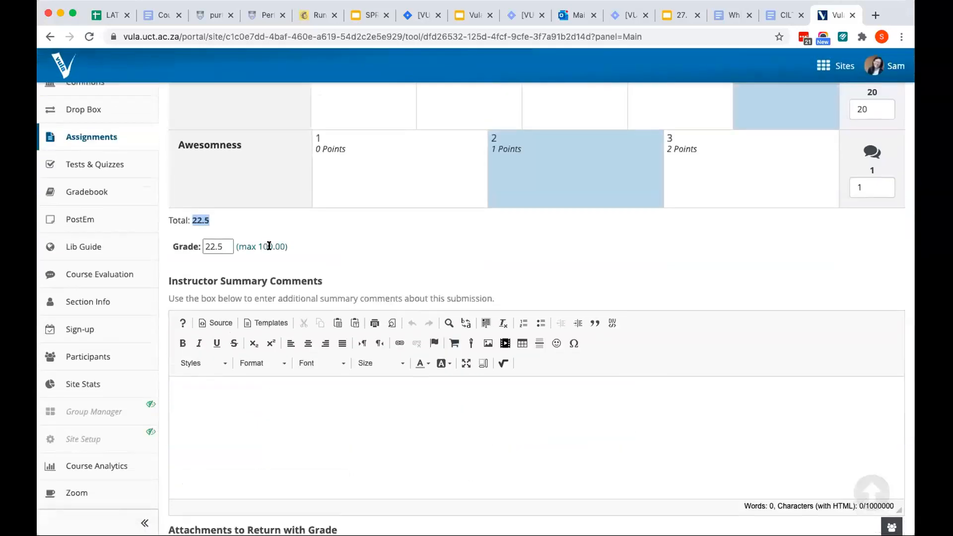
scroll(263, 244, up, 1)
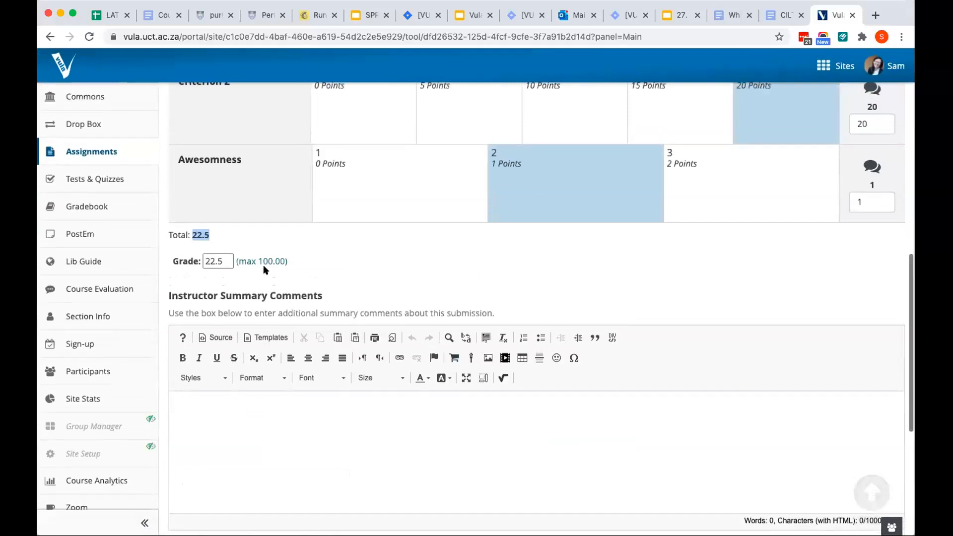
scroll(348, 318, up, 1)
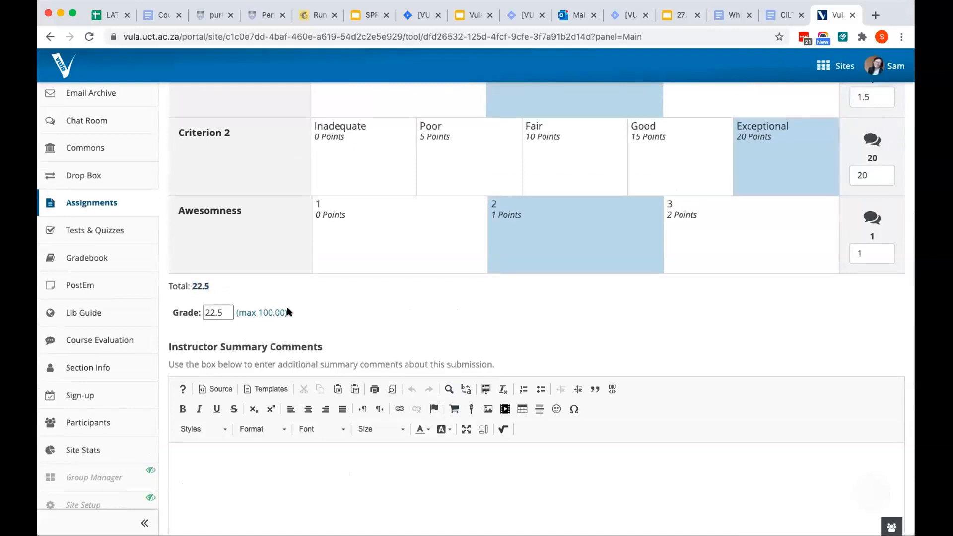
scroll(298, 307, up, 3)
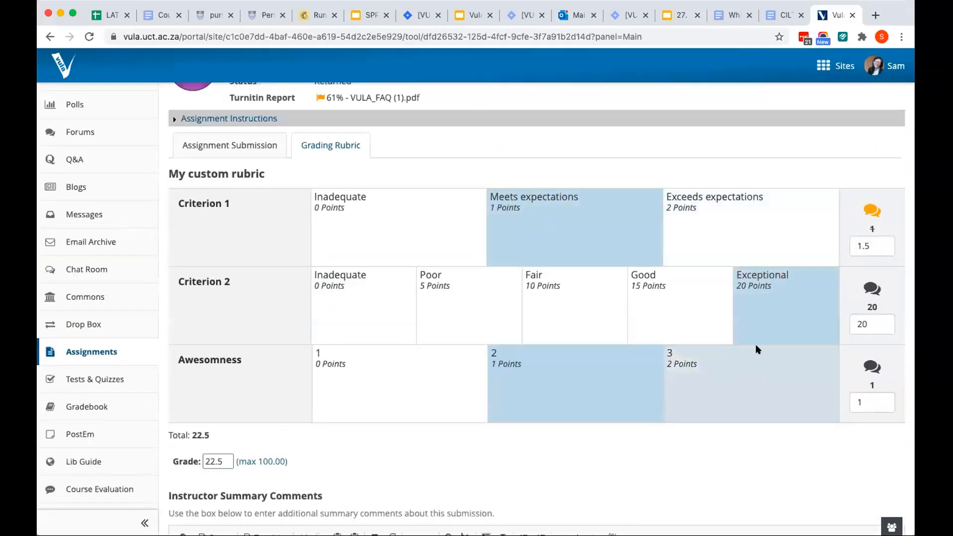
scroll(752, 361, down, 3)
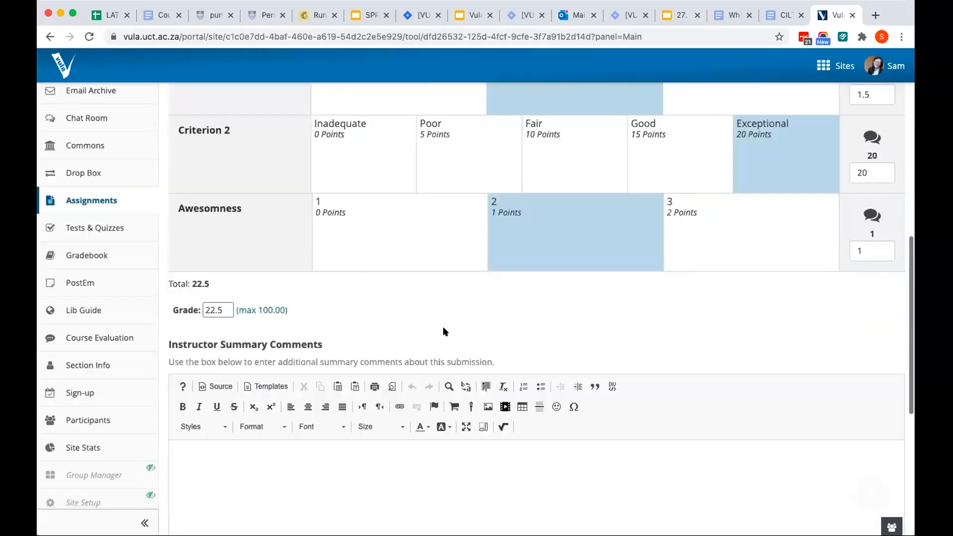
scroll(355, 345, down, 7)
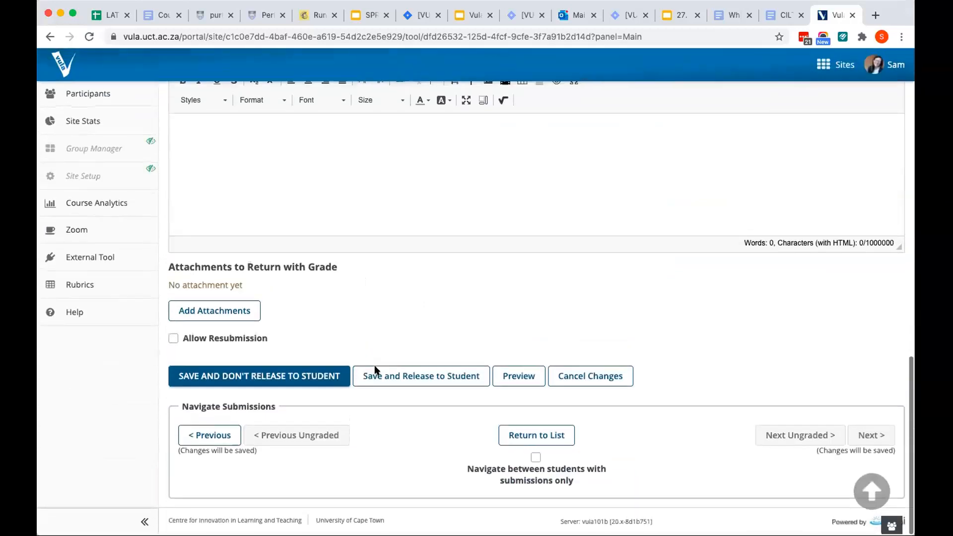
click(276, 376)
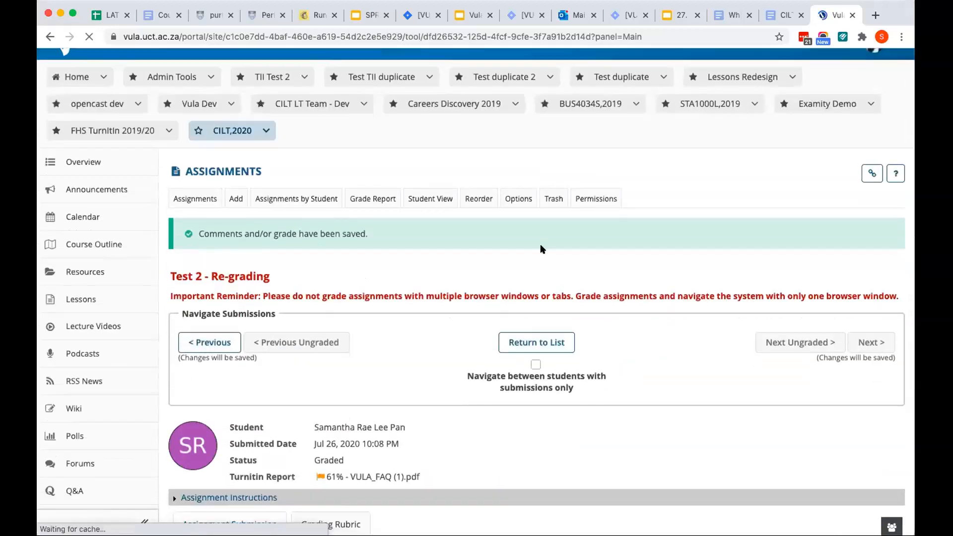
Check the saved grade on the regrading page and return to the Test 2 submissions list
scroll(538, 292, down, 3)
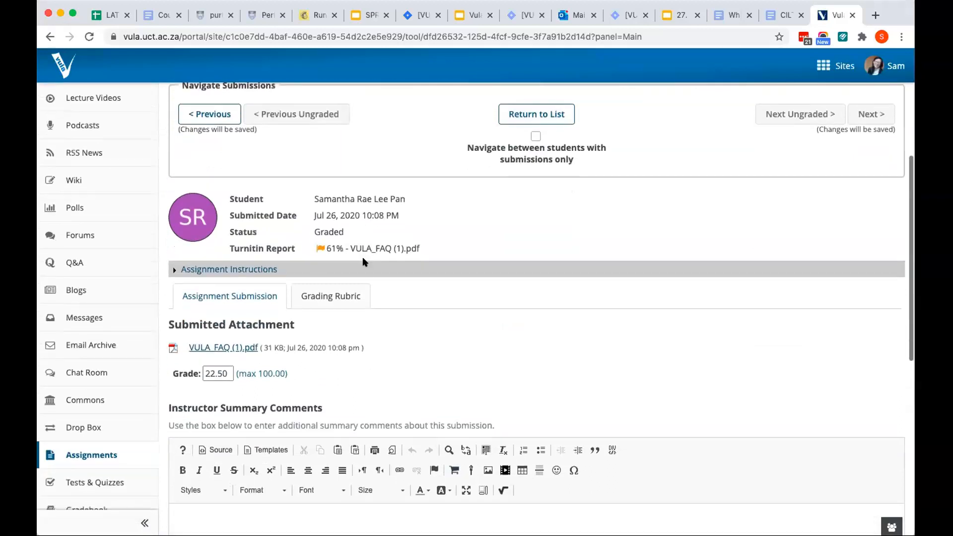
scroll(364, 261, up, 5)
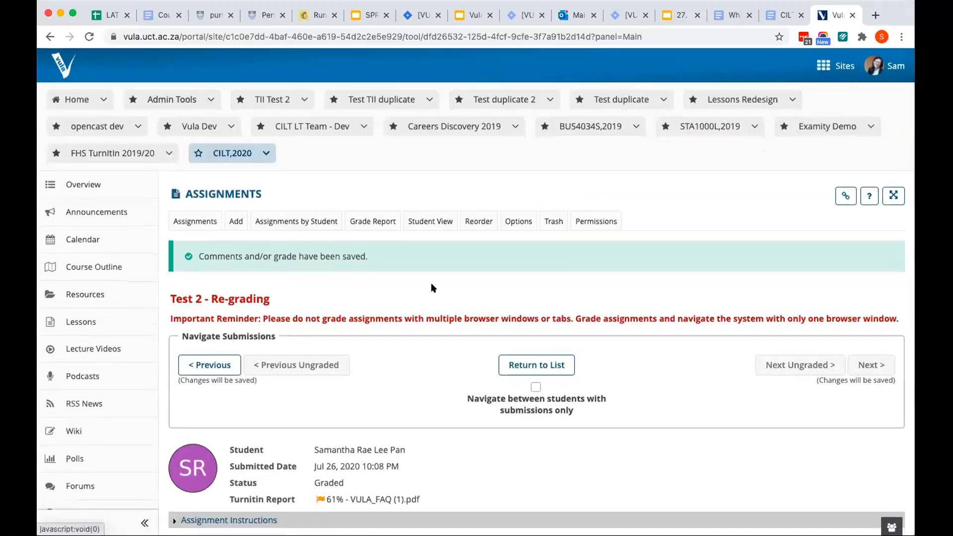
click(527, 361)
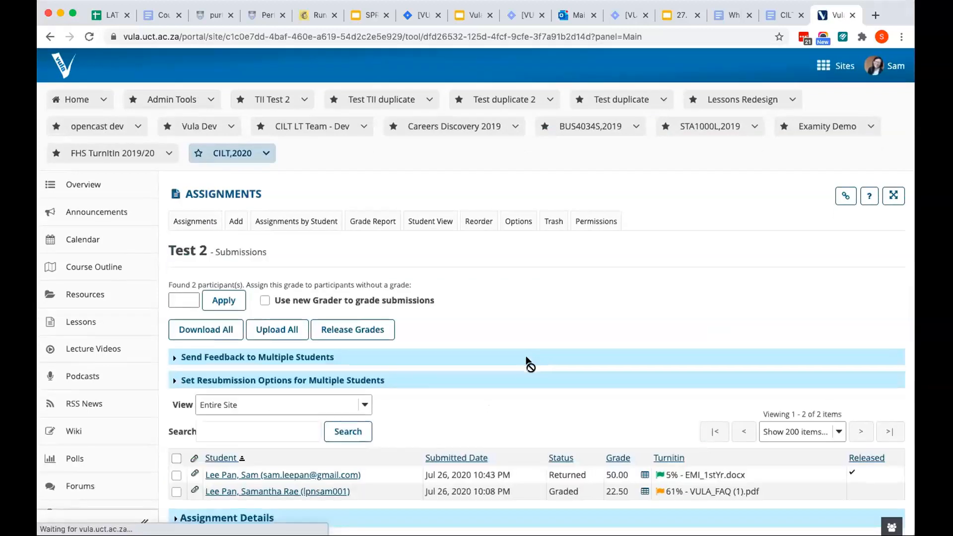
Turn on the new Grader for Test 2 and open the second student's submission in it
scroll(528, 362, down, 3)
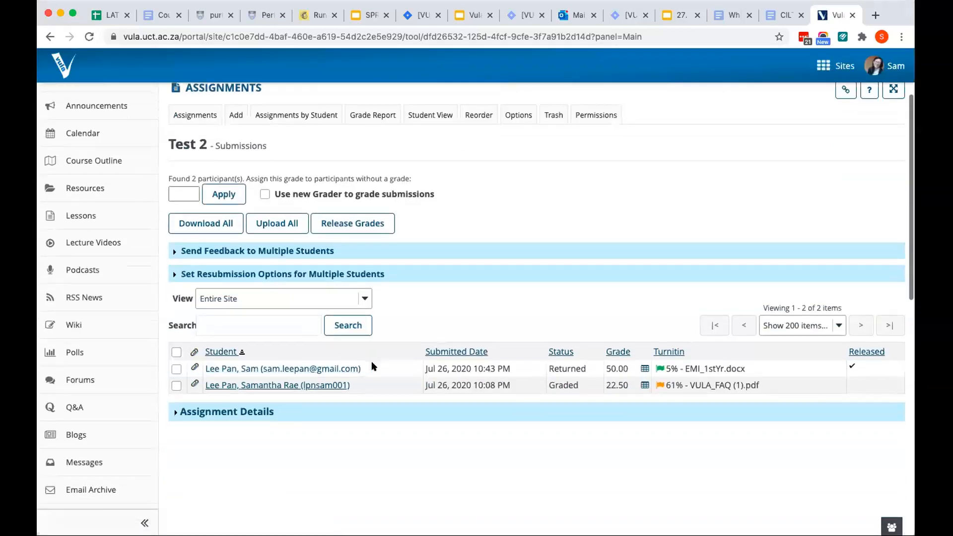
click(266, 194)
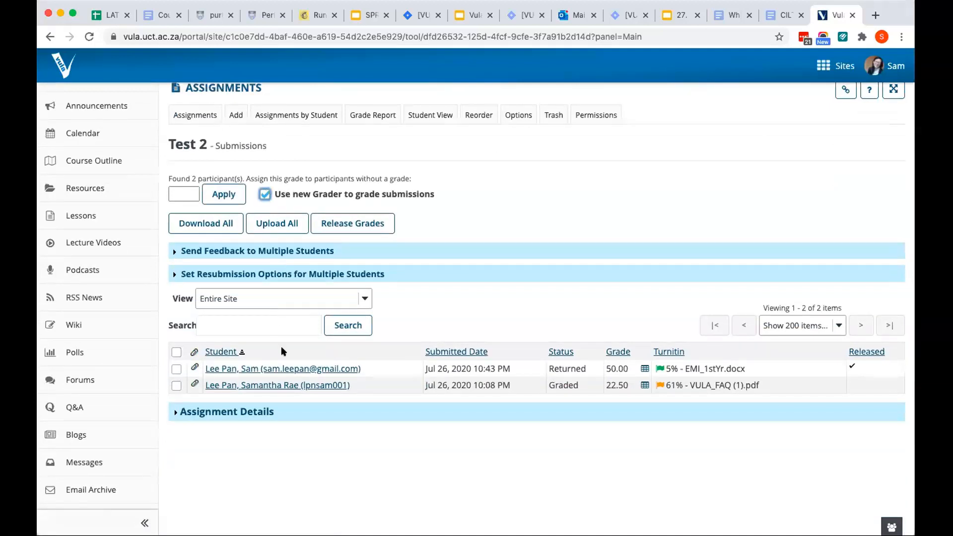
click(290, 385)
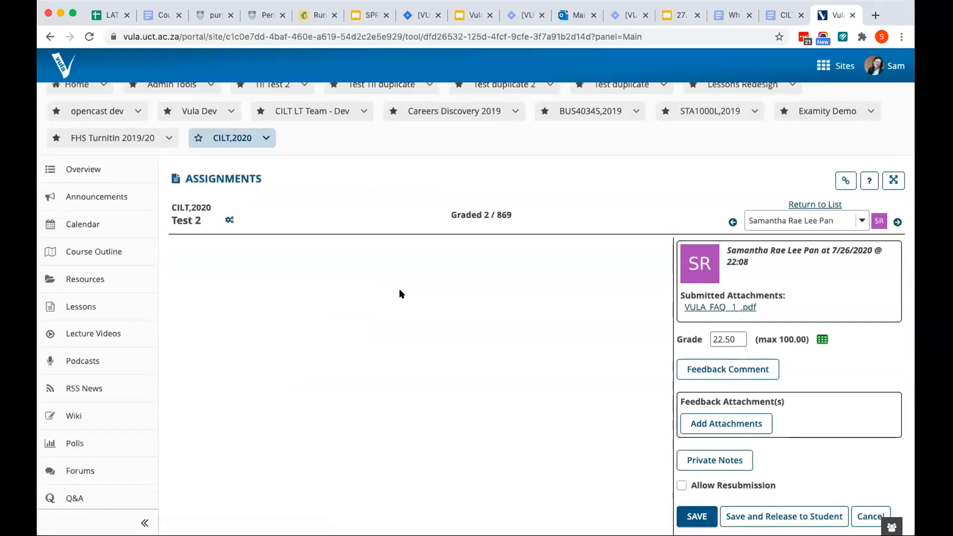
Open the student's submitted VULA_FAQ PDF in the Grader and look through it alongside the grading options
scroll(401, 294, down, 3)
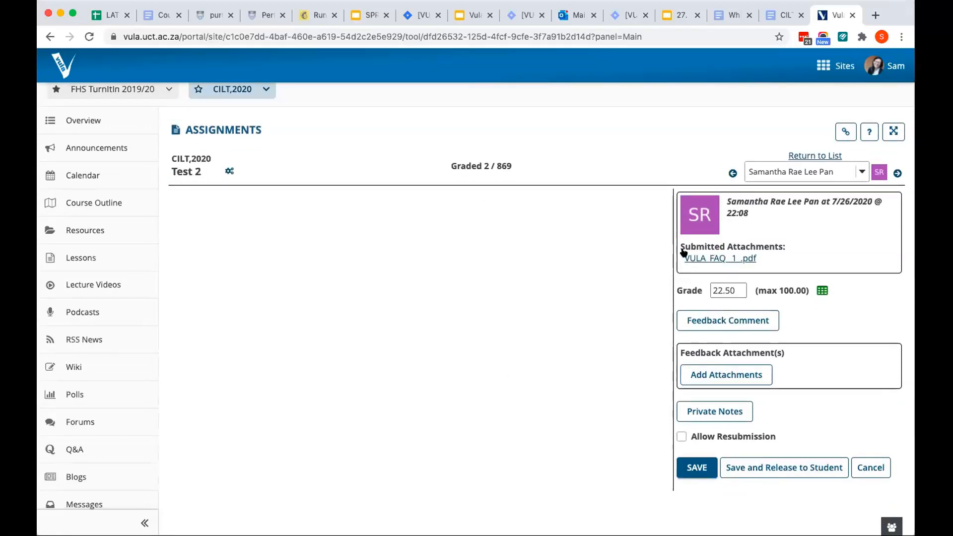
click(714, 256)
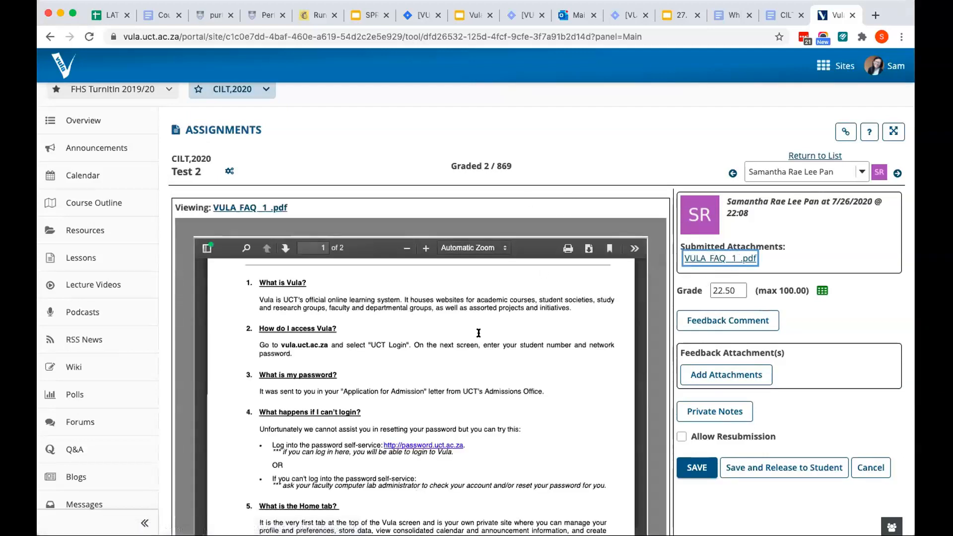
scroll(491, 347, down, 1)
scroll(507, 365, up, 3)
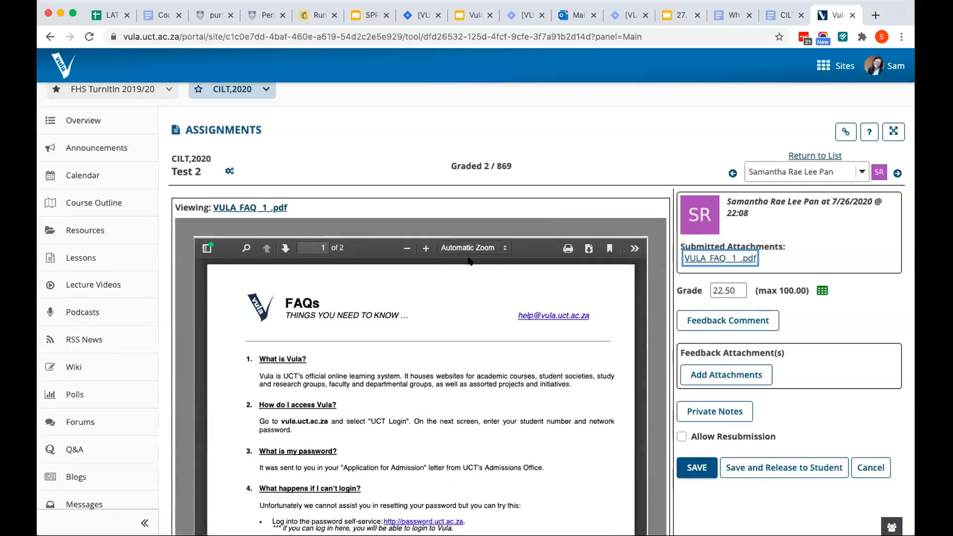
scroll(557, 151, down, 2)
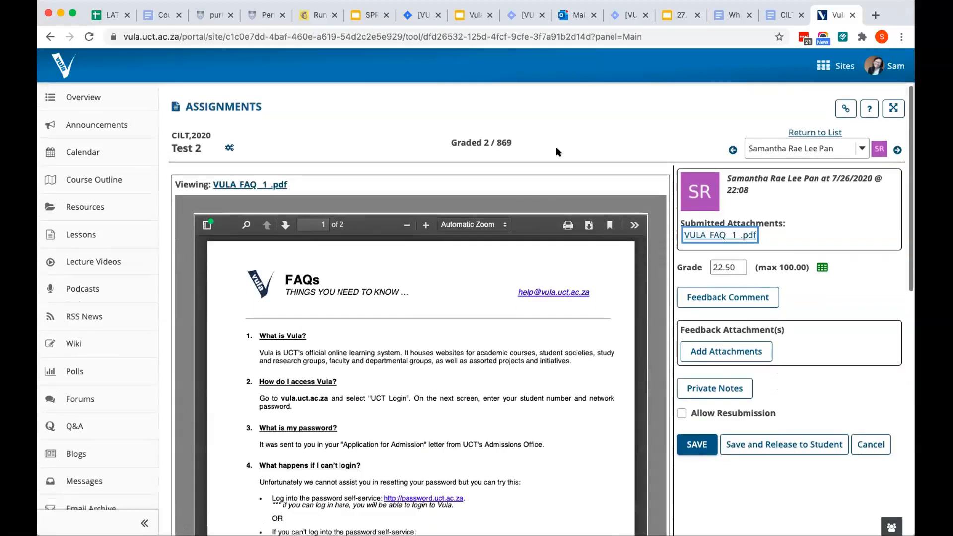
scroll(557, 151, down, 3)
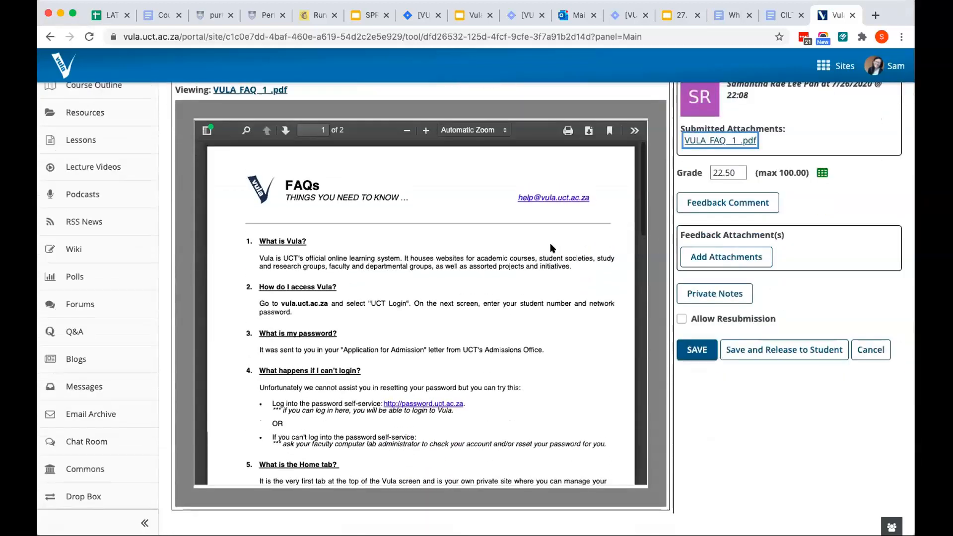
scroll(551, 248, up, 8)
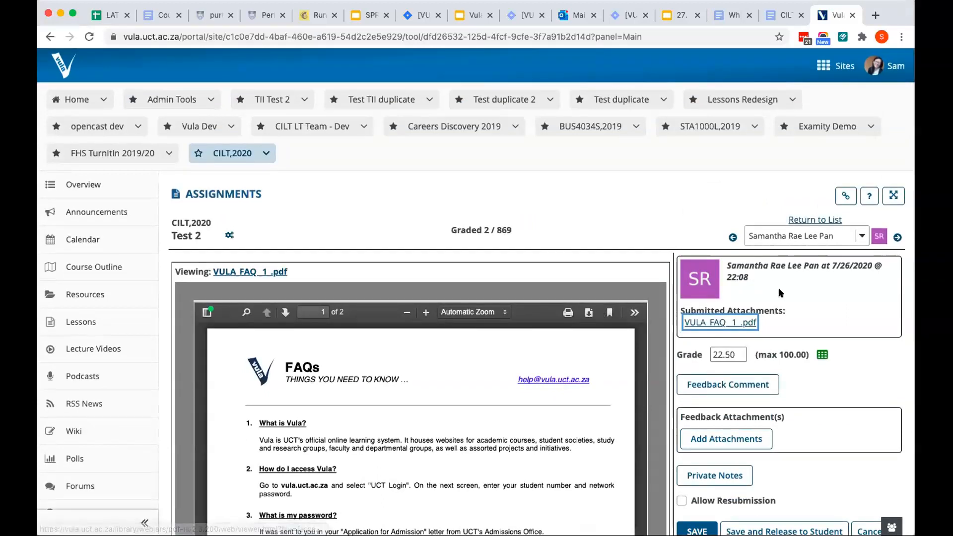
scroll(795, 283, down, 4)
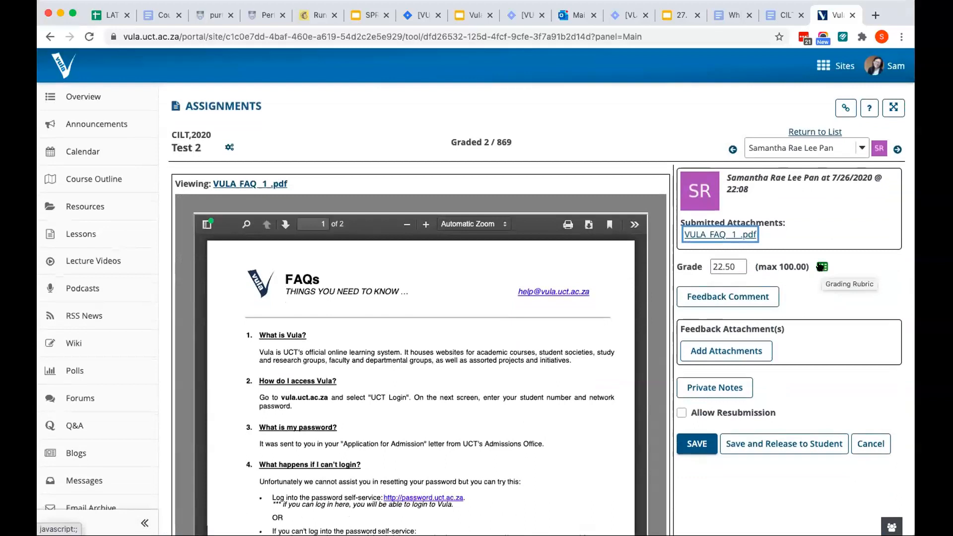
Read the explanation in the submission's Private Notes, close it without adding a note, and return to the assignments list
click(710, 392)
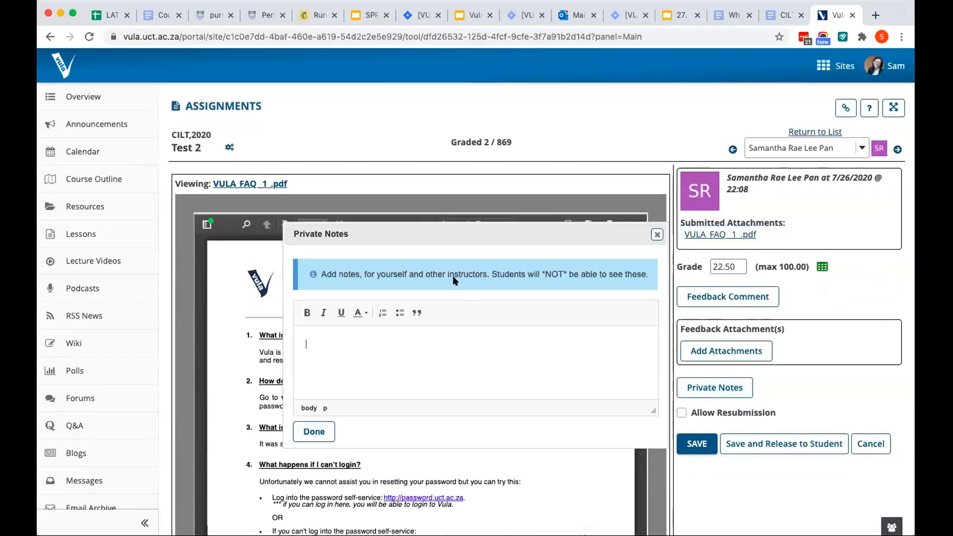
drag(487, 275, 322, 274)
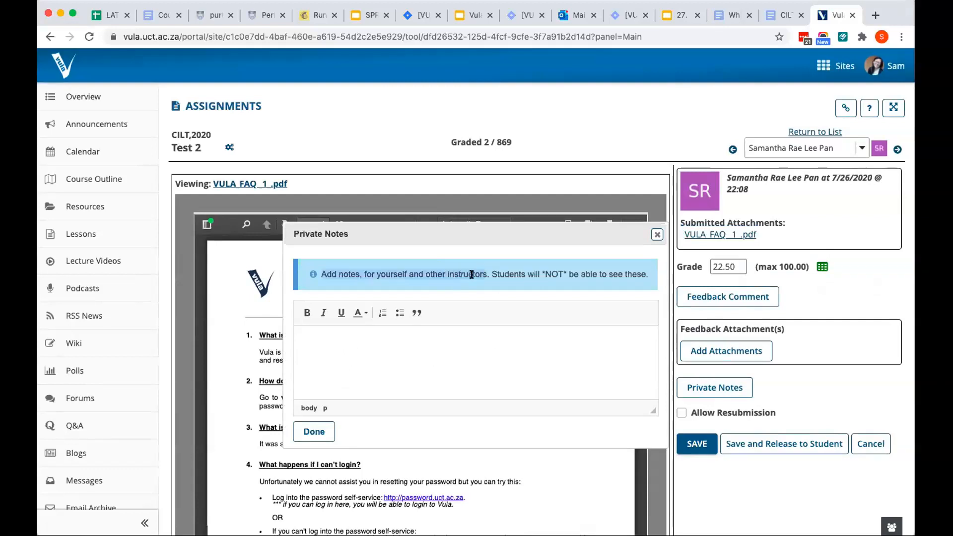
click(469, 350)
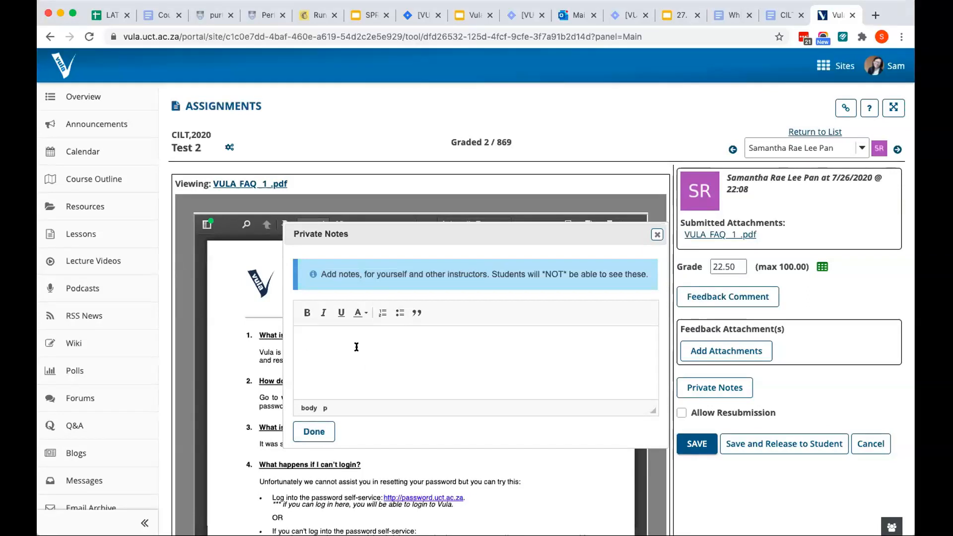
click(320, 430)
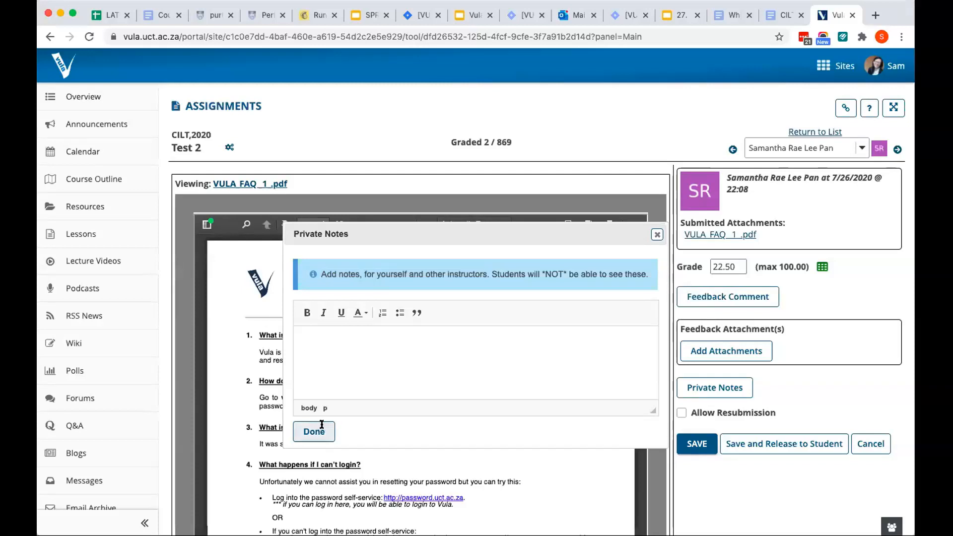
scroll(382, 177, up, 3)
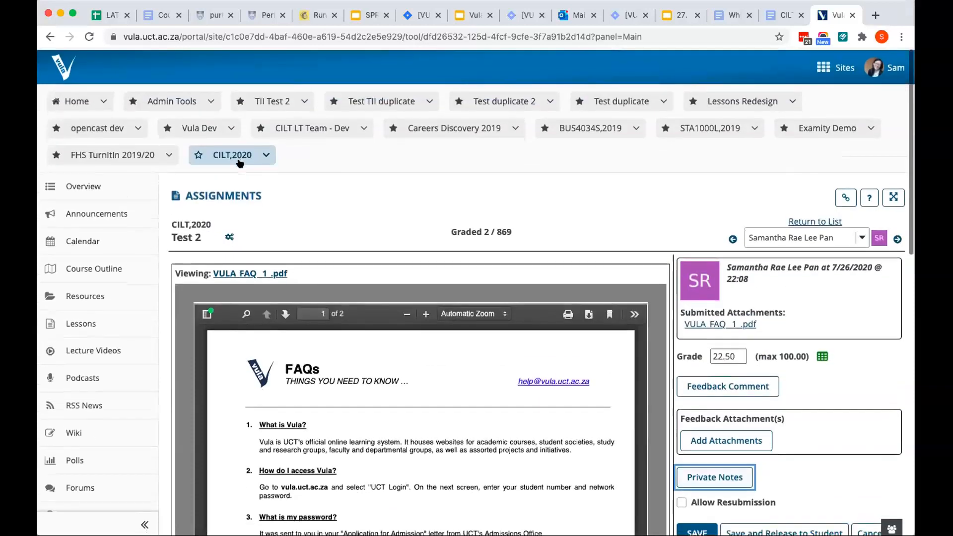
click(222, 195)
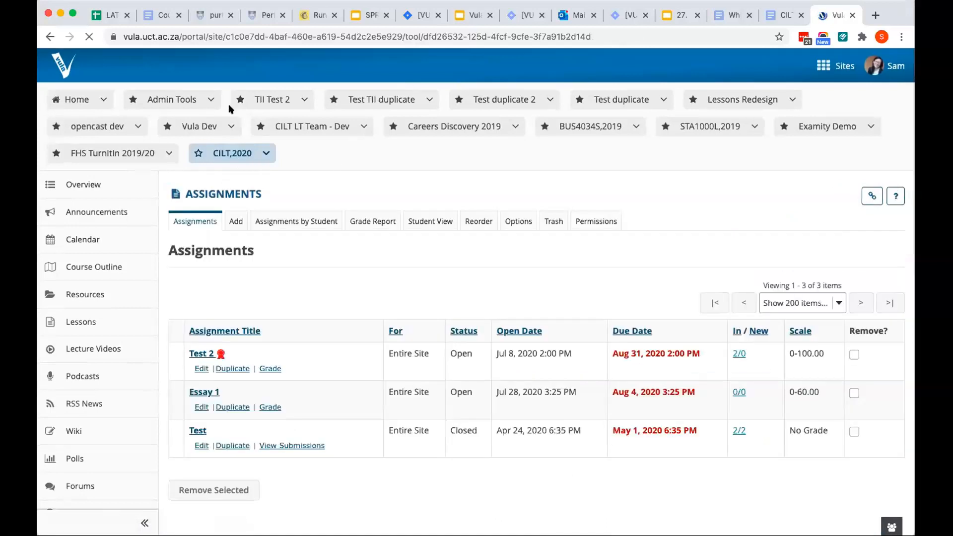
click(211, 99)
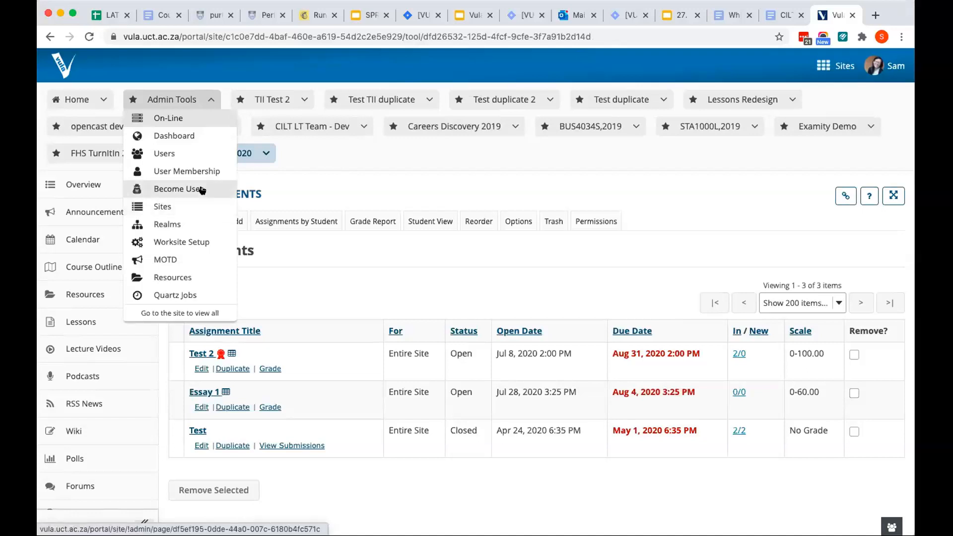
click(204, 189)
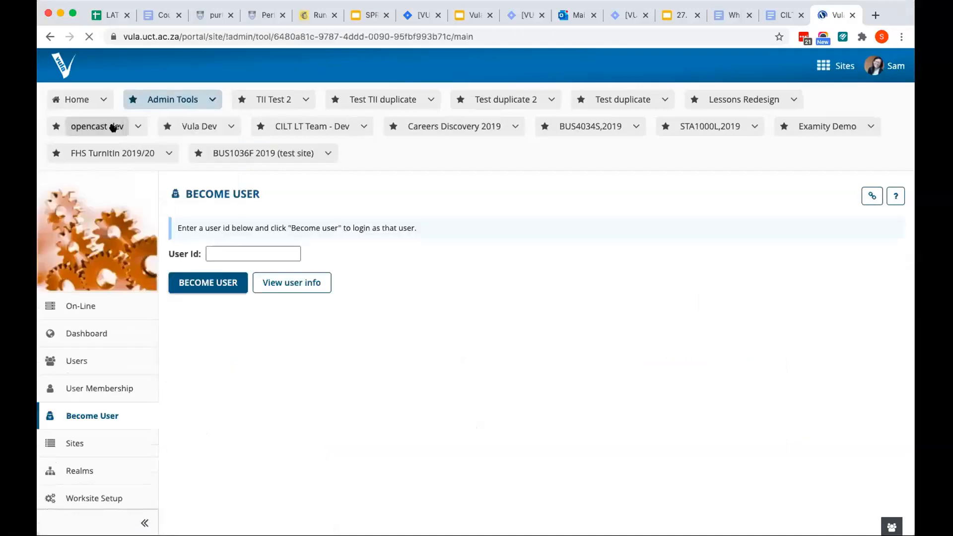
click(49, 37)
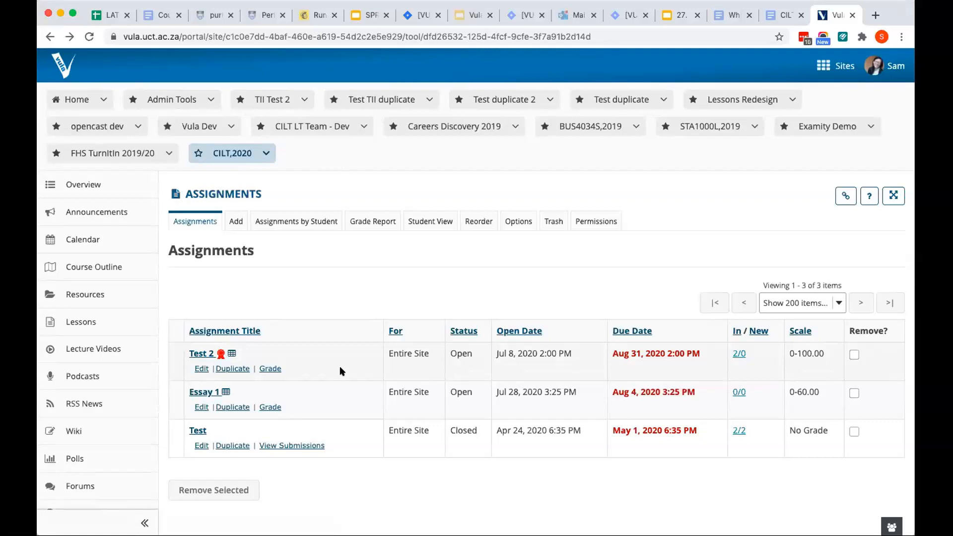
Open the Test 2 submissions, have the new Grader option turned on, and return to the assignments list
click(268, 369)
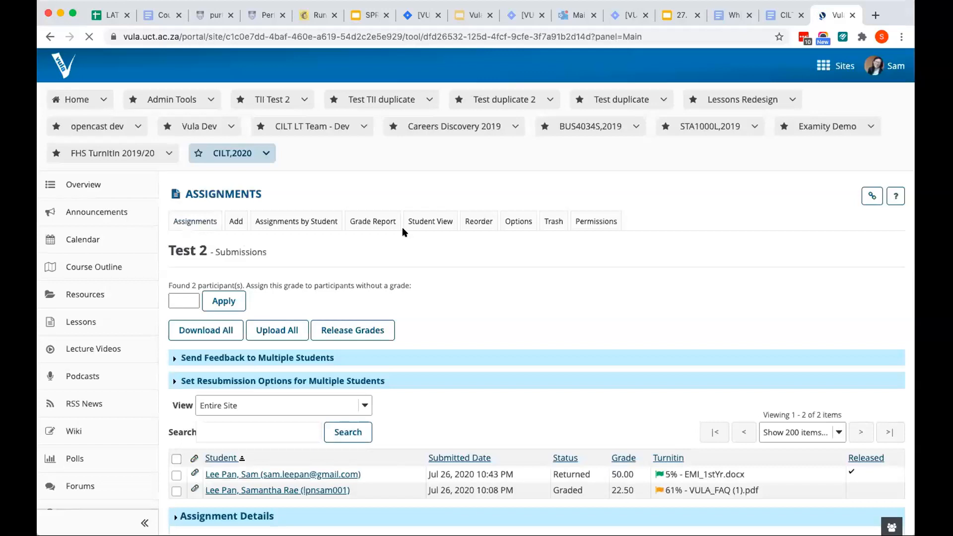
scroll(402, 228, down, 2)
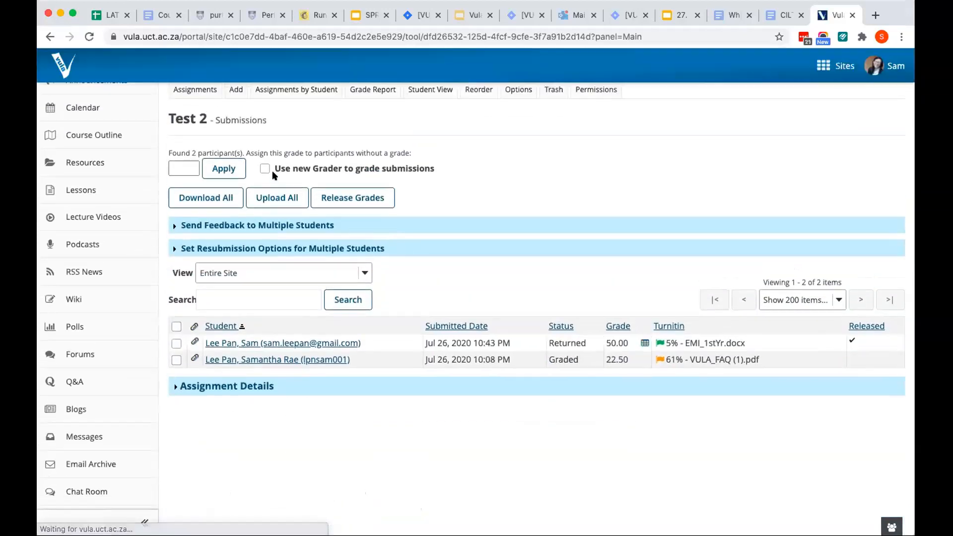
click(276, 171)
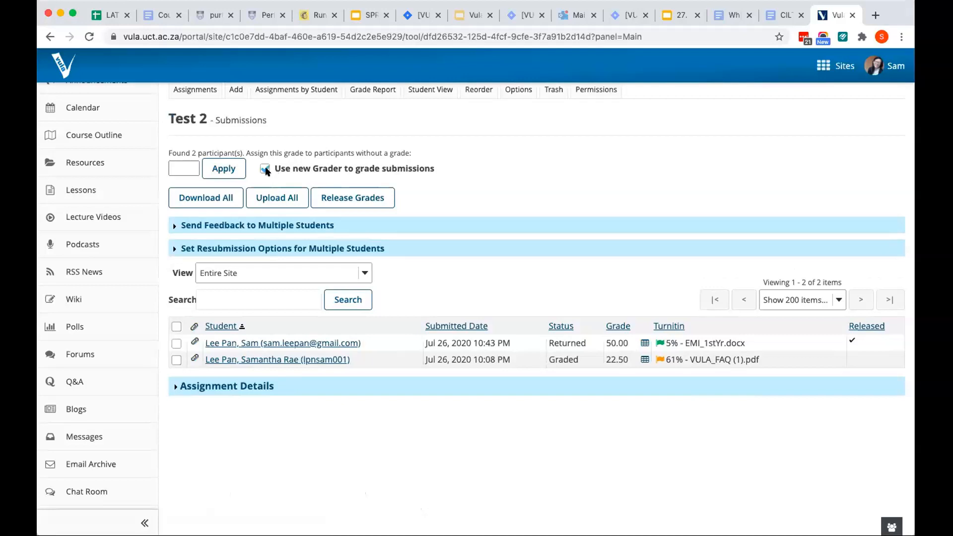
scroll(267, 172, up, 1)
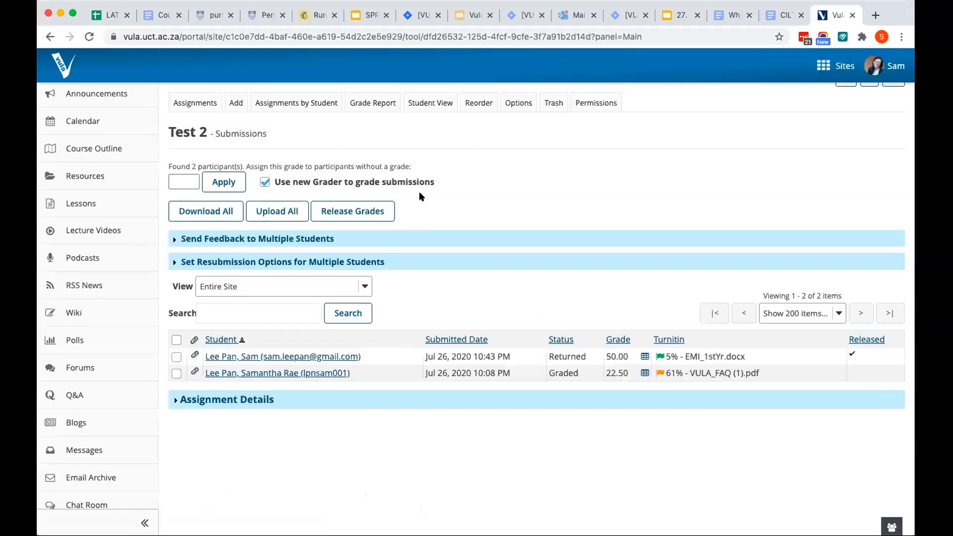
scroll(419, 196, up, 2)
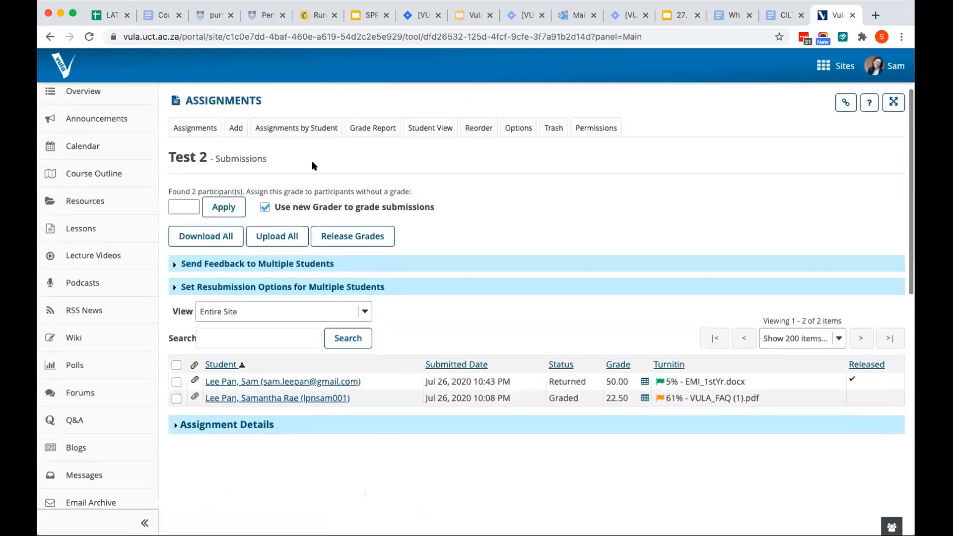
scroll(201, 108, up, 2)
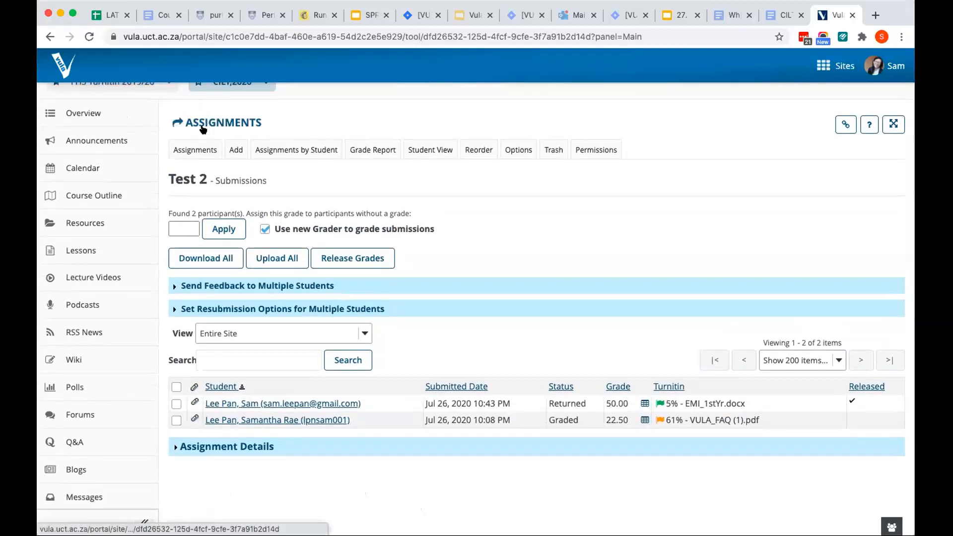
click(236, 125)
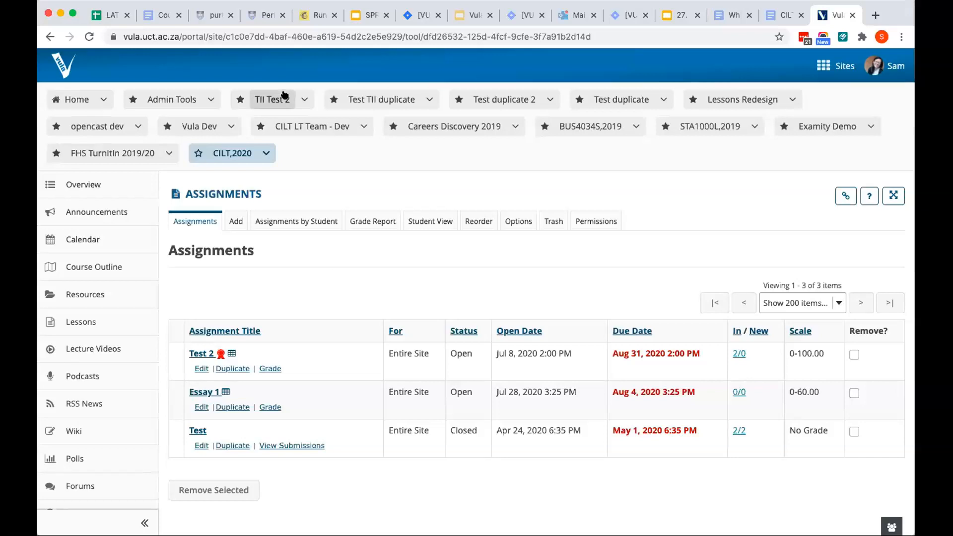
Switch to the student's account with the Become User admin tool, entering the student's user ID
click(211, 101)
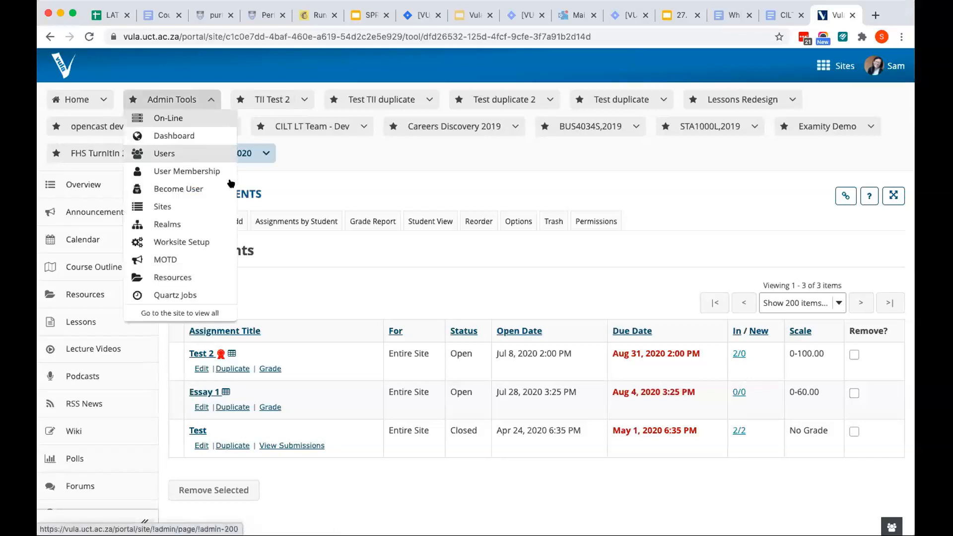
click(179, 189)
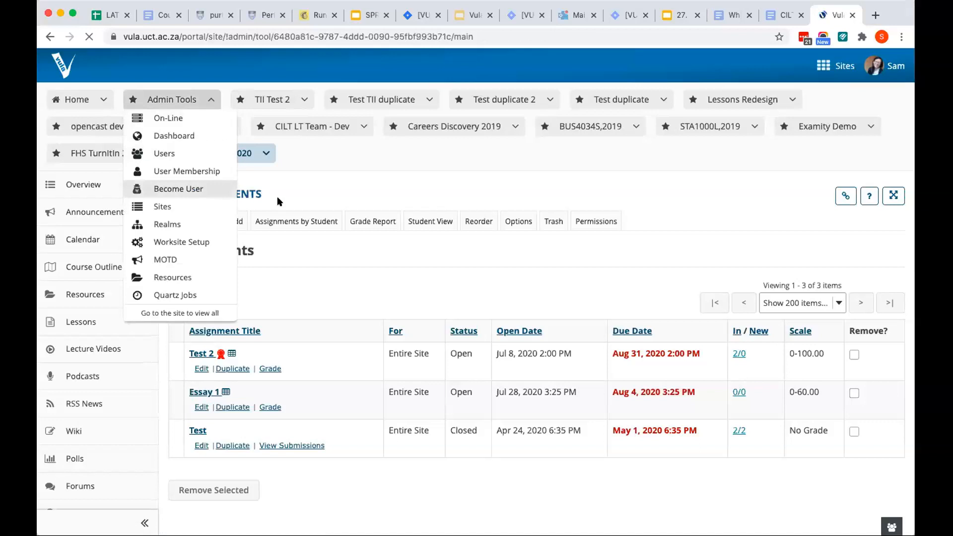
click(254, 251)
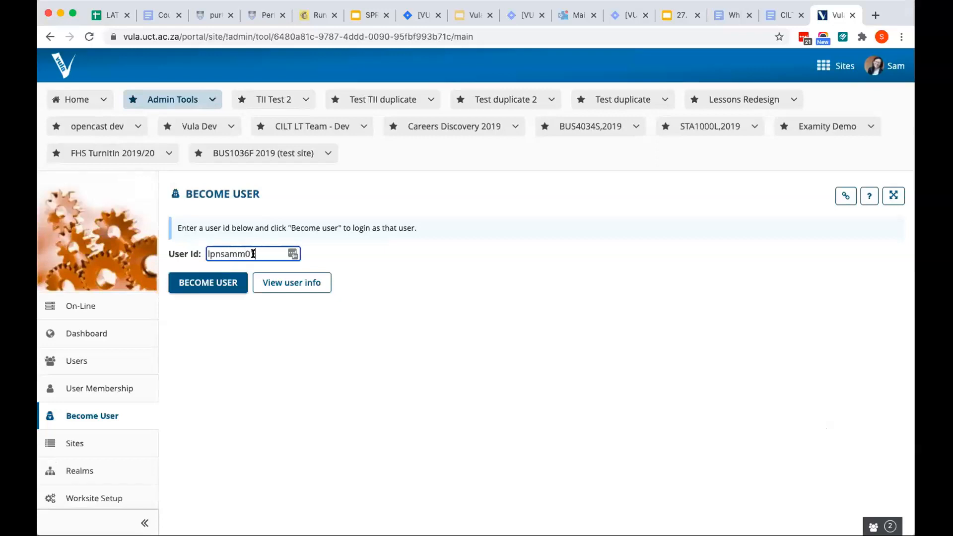
click(245, 252)
key(BackSpace)
text(0)
click(230, 285)
click(229, 284)
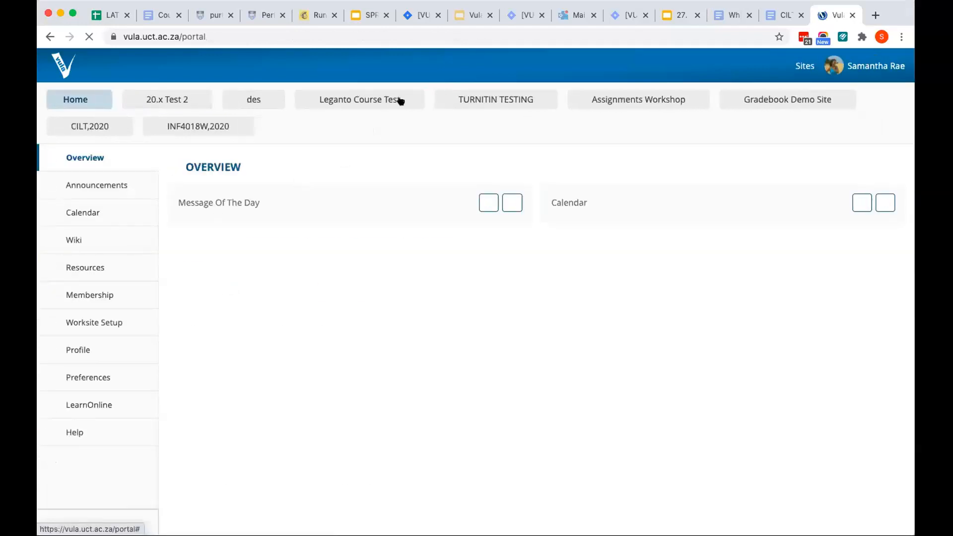
Open the Assignments tool of the CILT,2020 site as the student
click(99, 130)
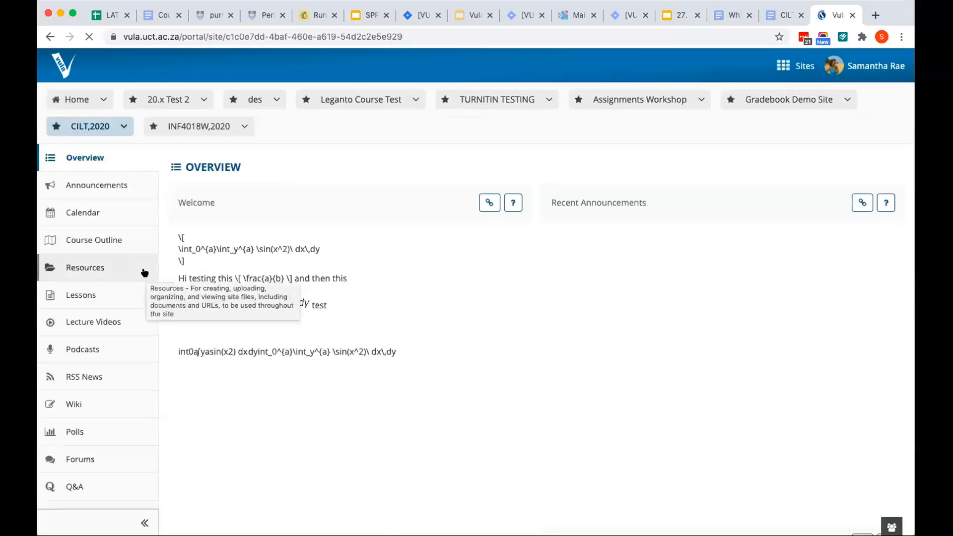
scroll(145, 273, down, 15)
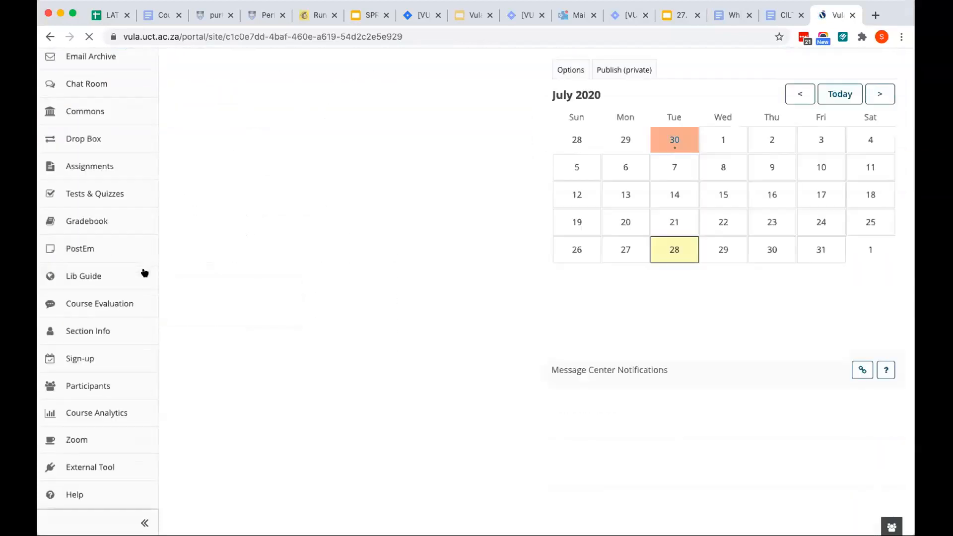
scroll(144, 272, up, 12)
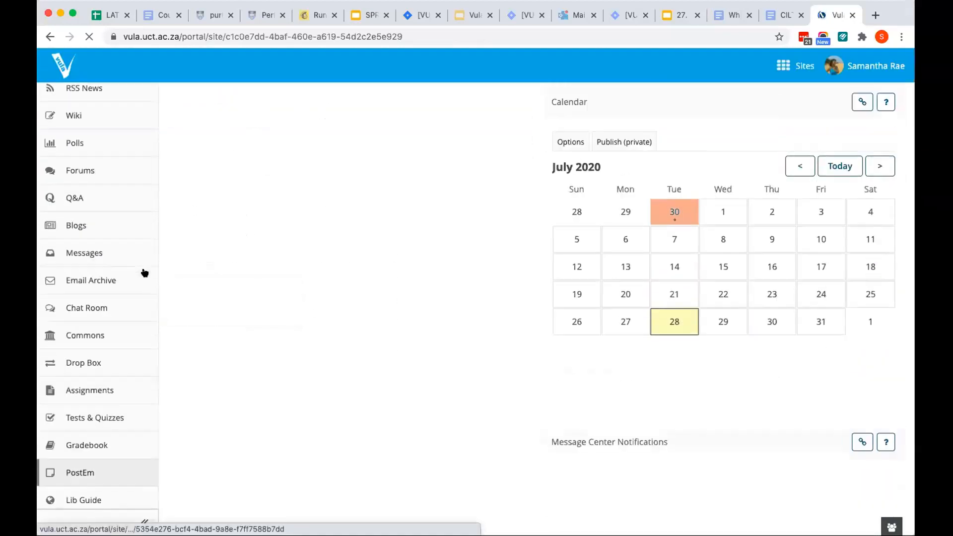
scroll(123, 216, up, 4)
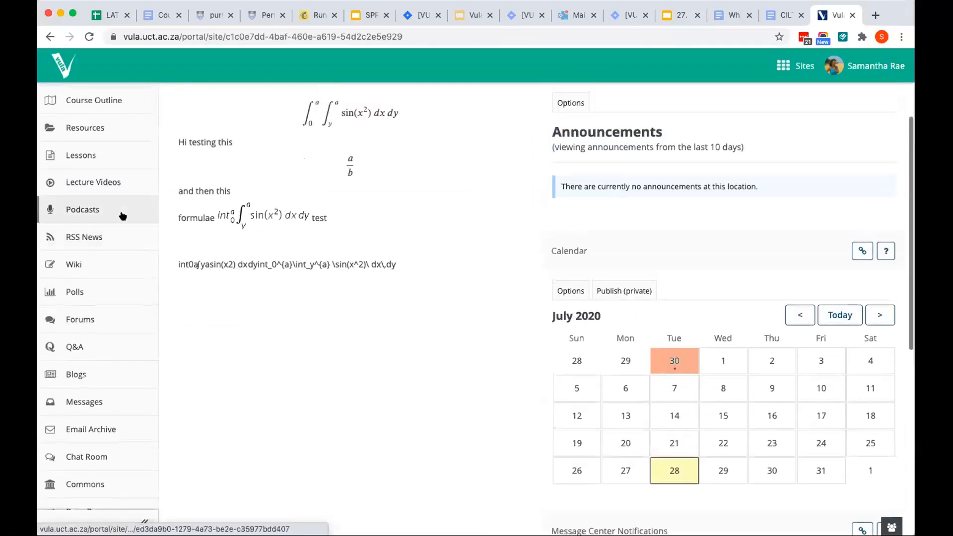
scroll(123, 216, down, 5)
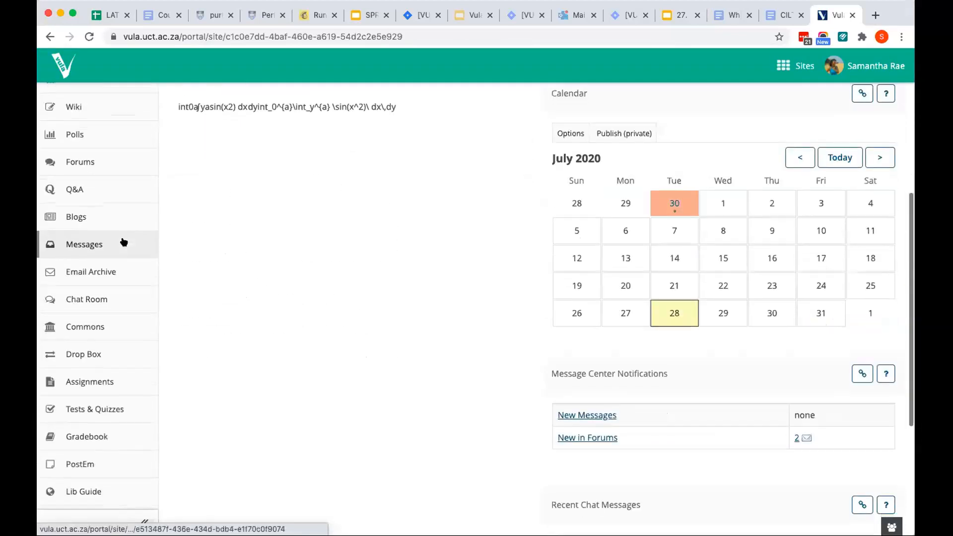
click(132, 377)
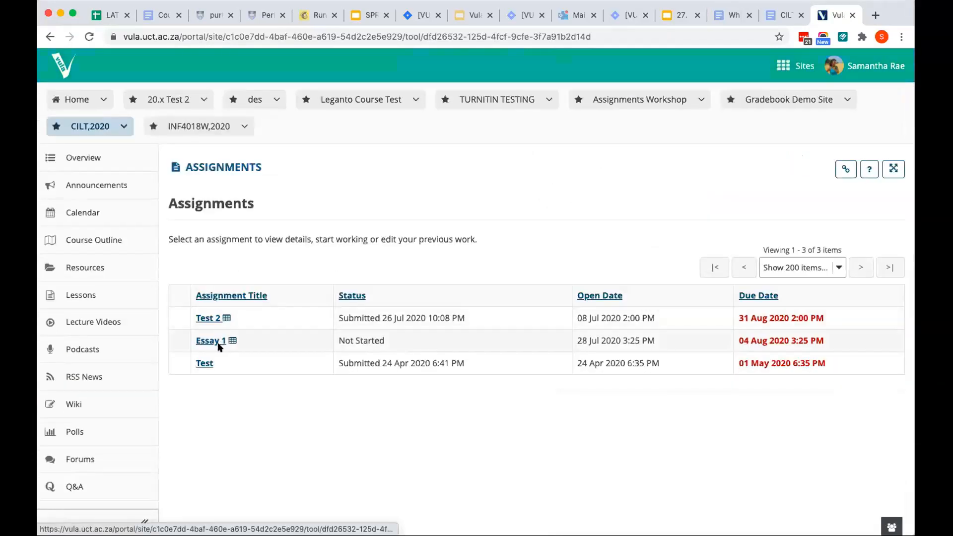
Open Essay 1 as the student, look over its submission form, and preview its grading rubric before closing the preview
click(220, 342)
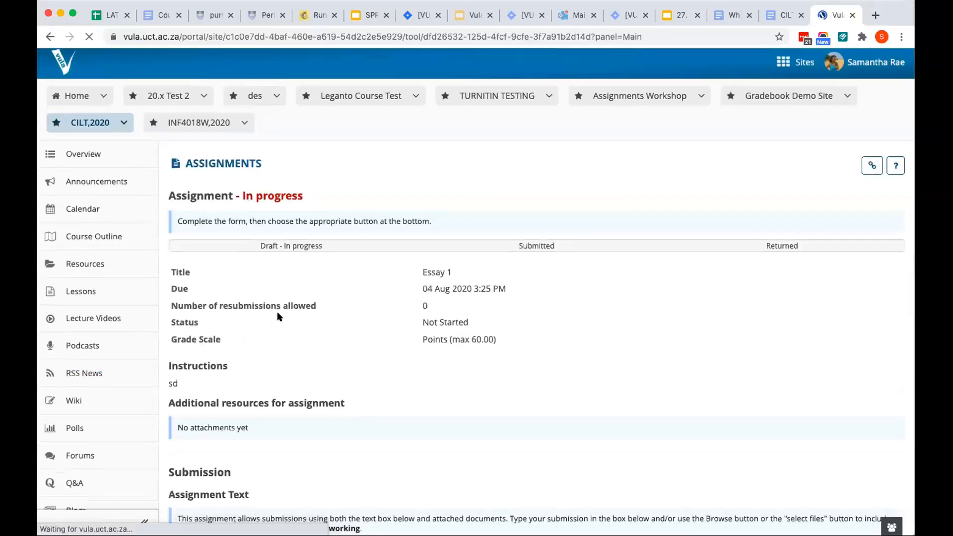
scroll(277, 312, down, 5)
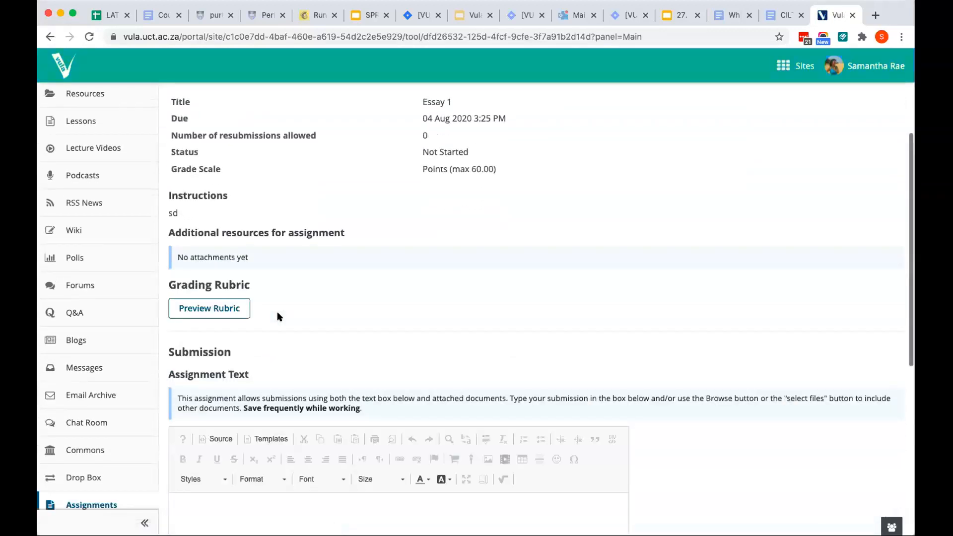
scroll(277, 314, down, 5)
scroll(277, 311, down, 3)
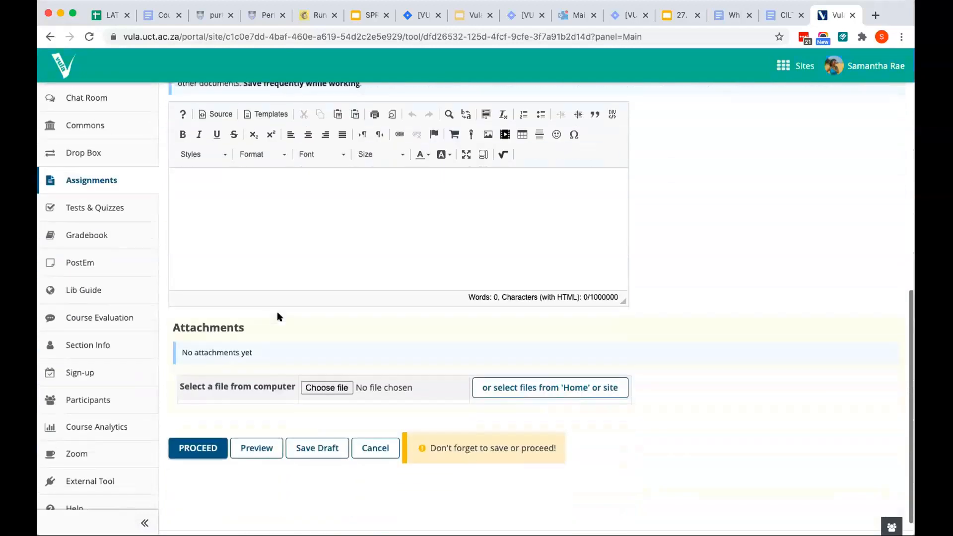
scroll(277, 312, up, 8)
scroll(277, 317, up, 3)
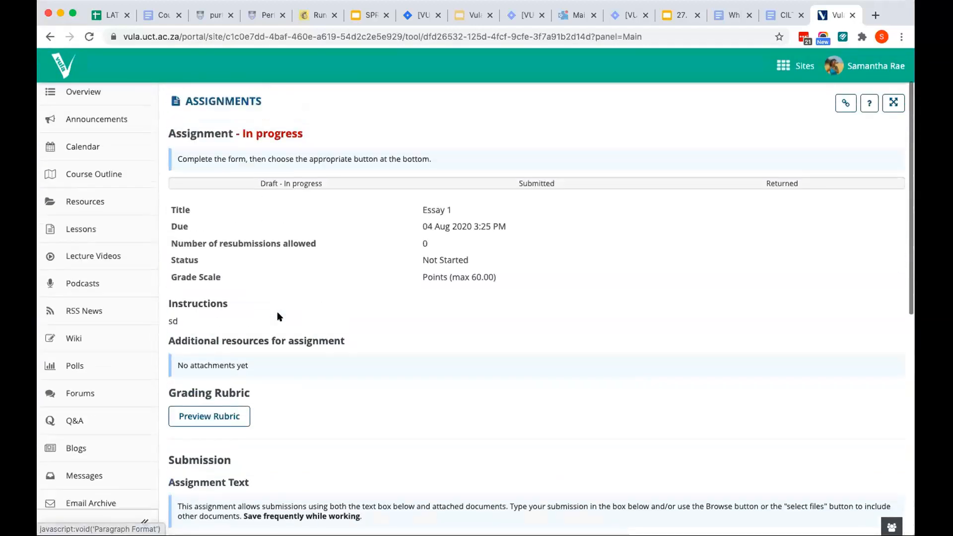
click(226, 424)
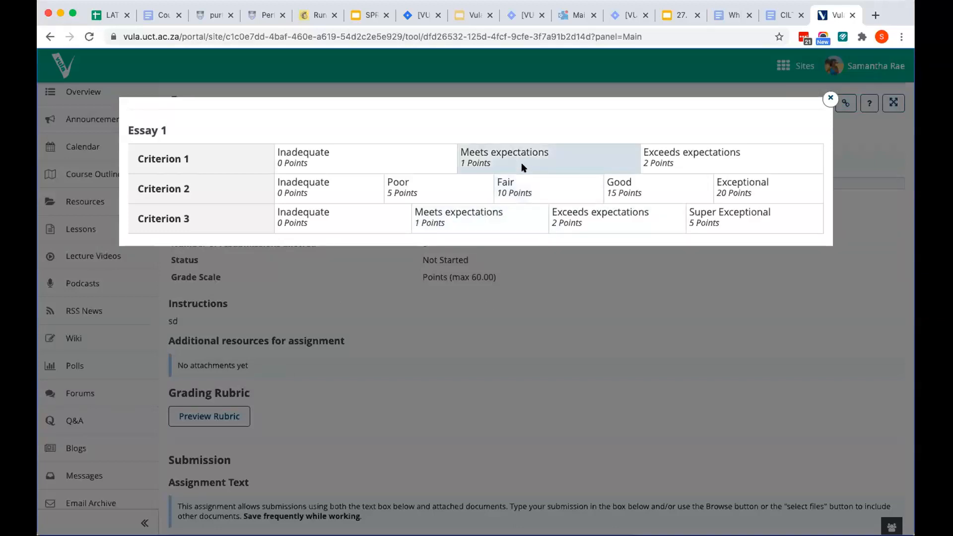
click(830, 97)
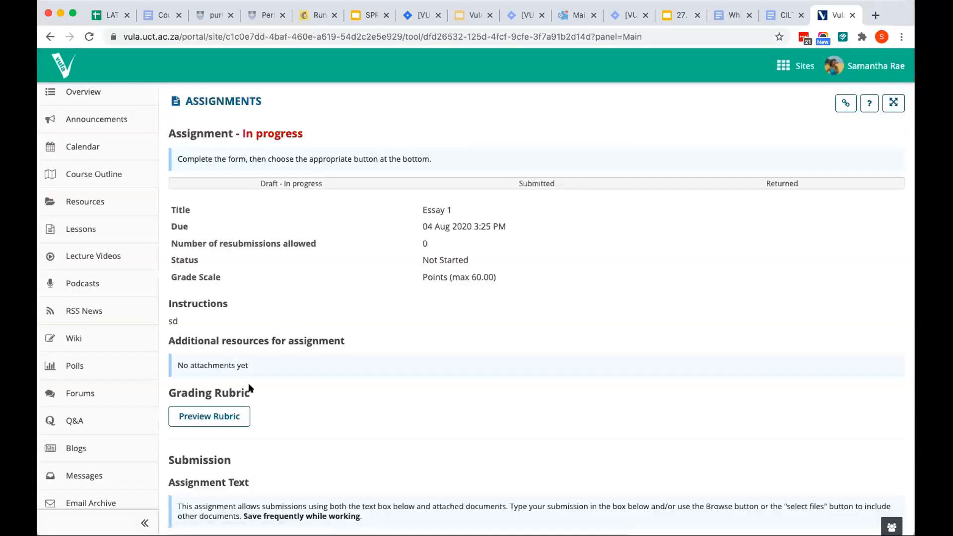
Point out the Grading Rubric section of Essay 1, reopen the rubric preview and close it
scroll(249, 388, up, 1)
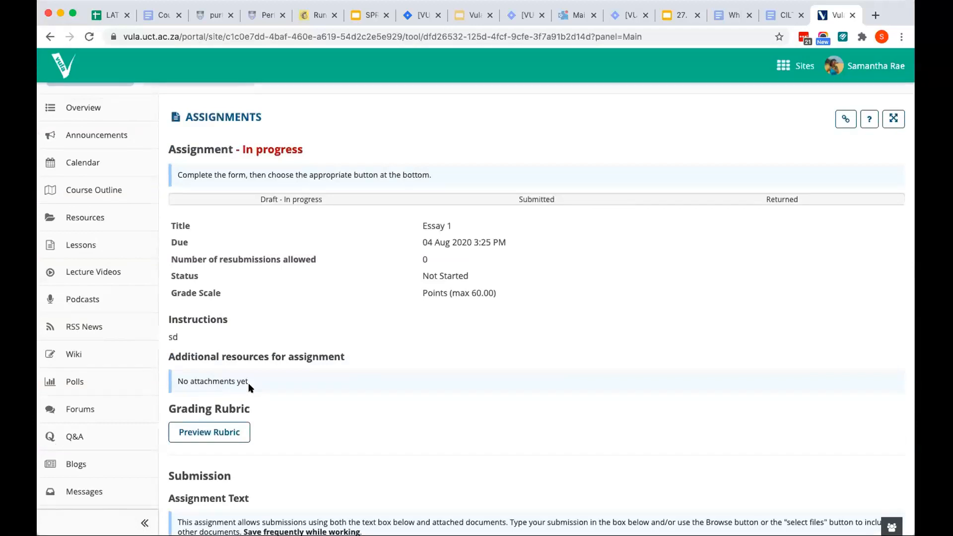
double_click(232, 409)
click(285, 411)
click(237, 435)
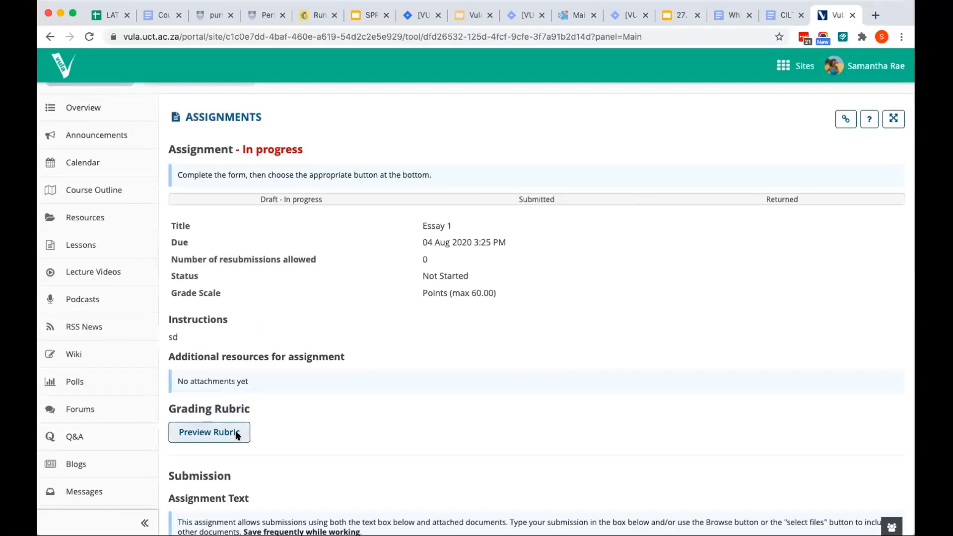
click(831, 99)
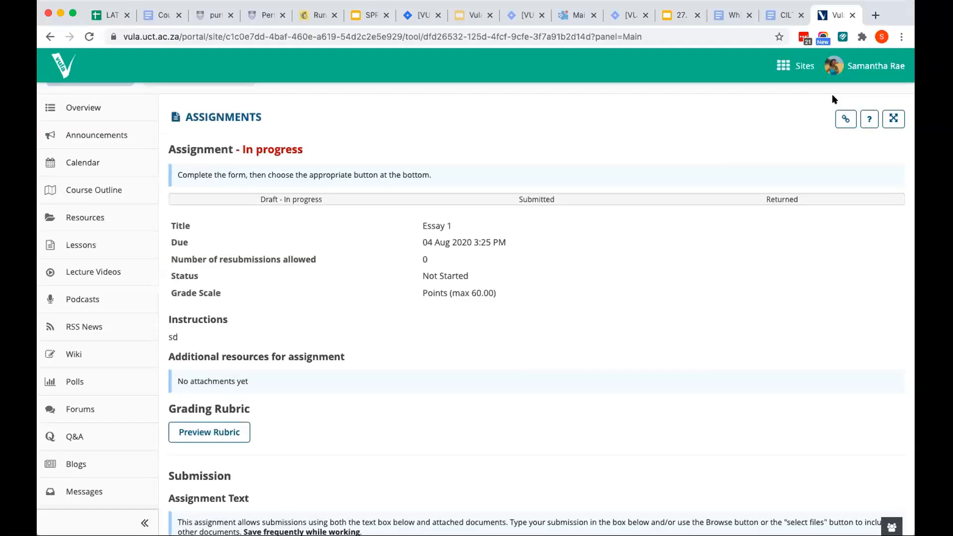
Highlight the Draft - In progress, Submitted and Returned stages of Essay 1, and return to the assignments list
scroll(758, 190, down, 1)
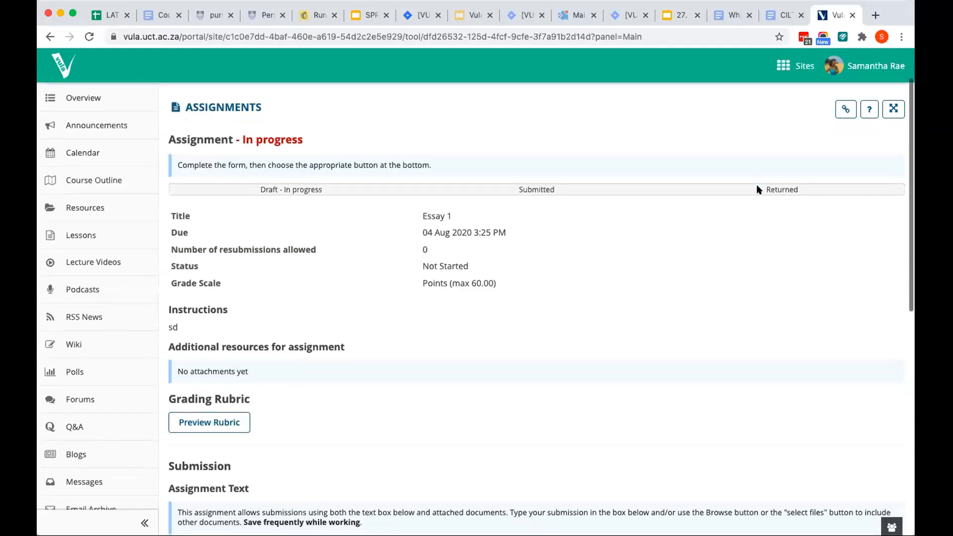
scroll(478, 198, up, 3)
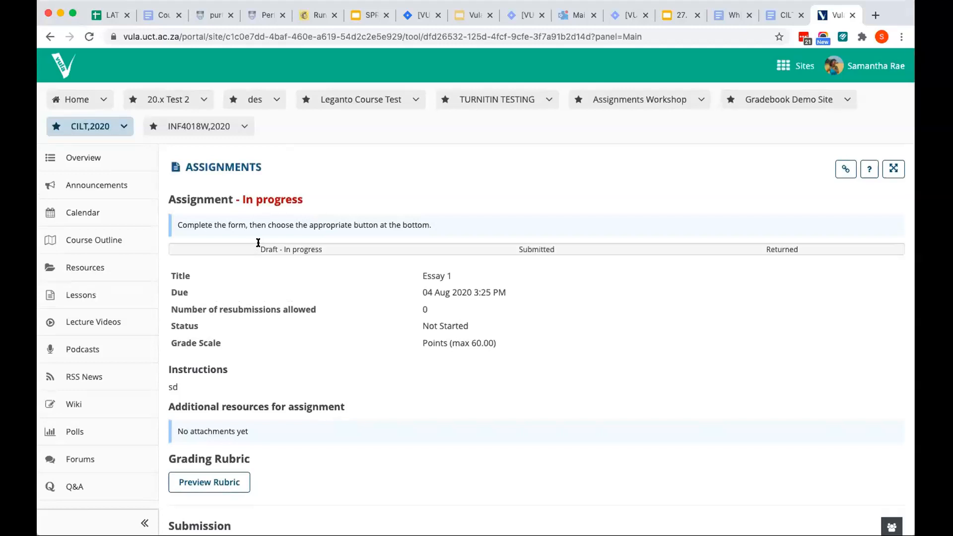
drag(258, 242, 343, 249)
drag(509, 245, 794, 245)
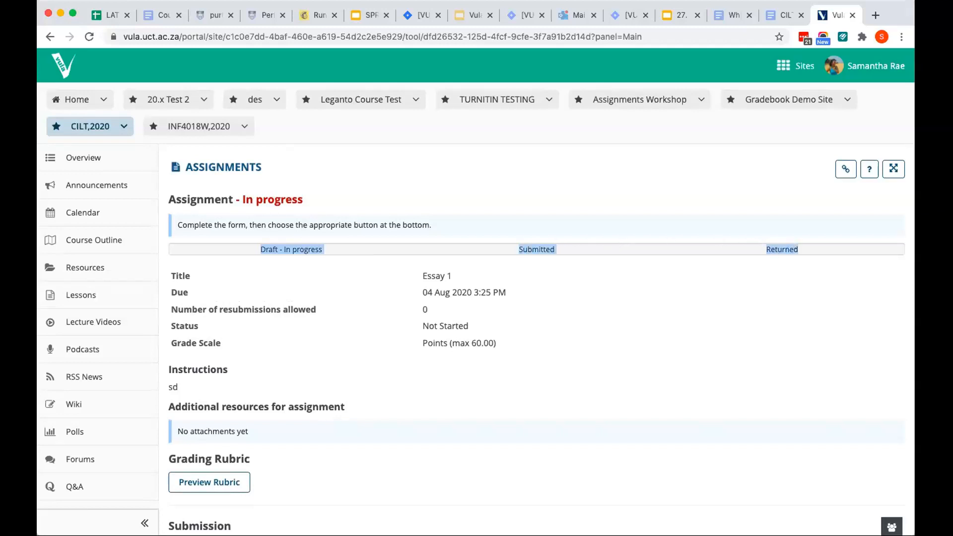
click(251, 163)
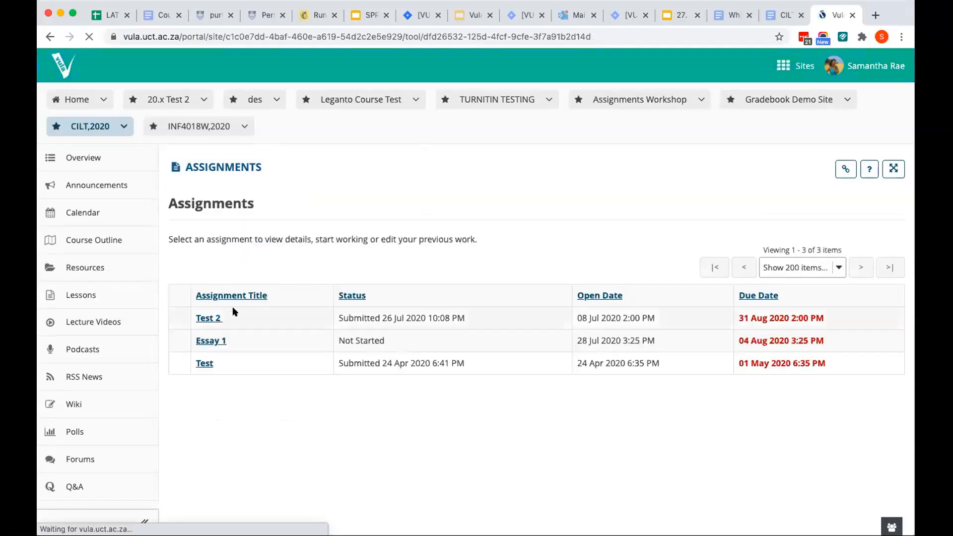
Open the student's Test 2 submission, examine its progress bar, details and submitted attachment, and return to the assignments list
click(203, 318)
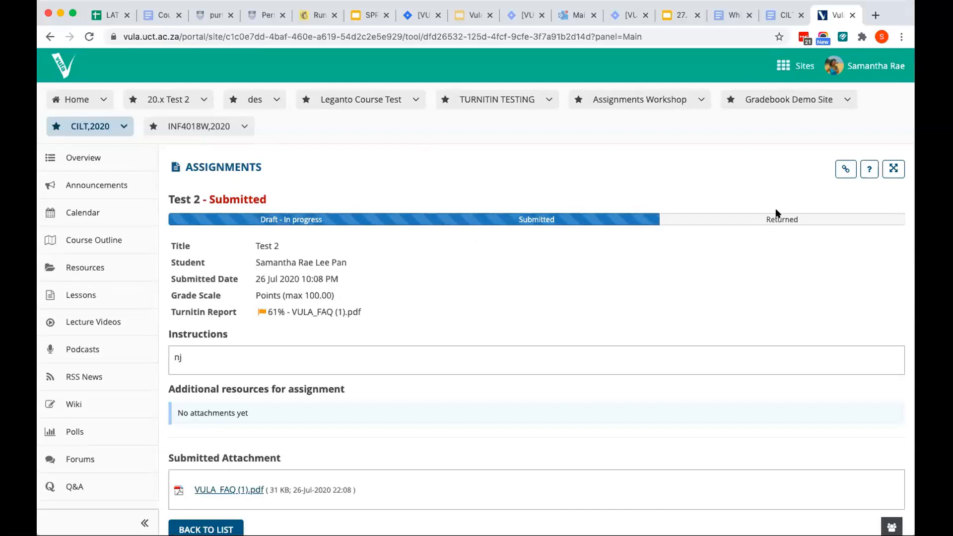
double_click(780, 221)
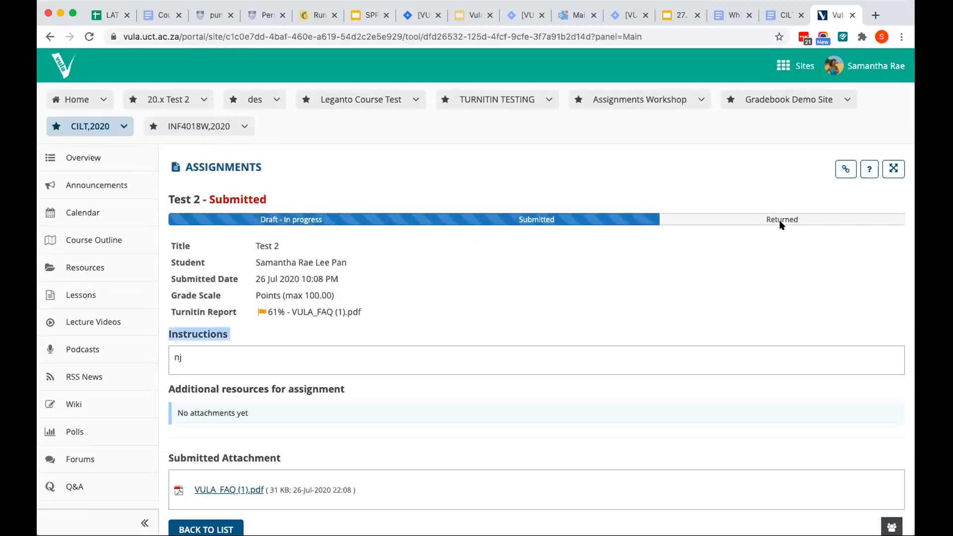
scroll(610, 262, down, 1)
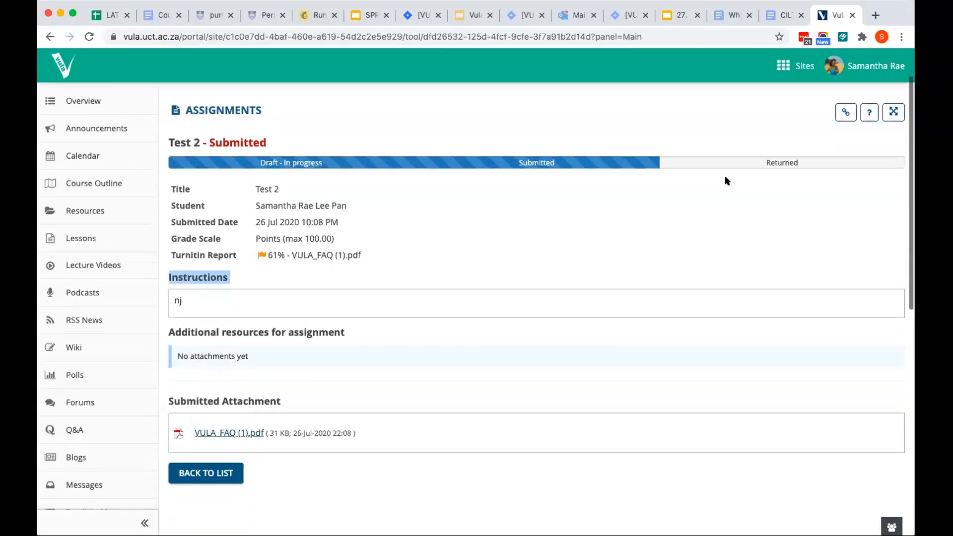
click(740, 249)
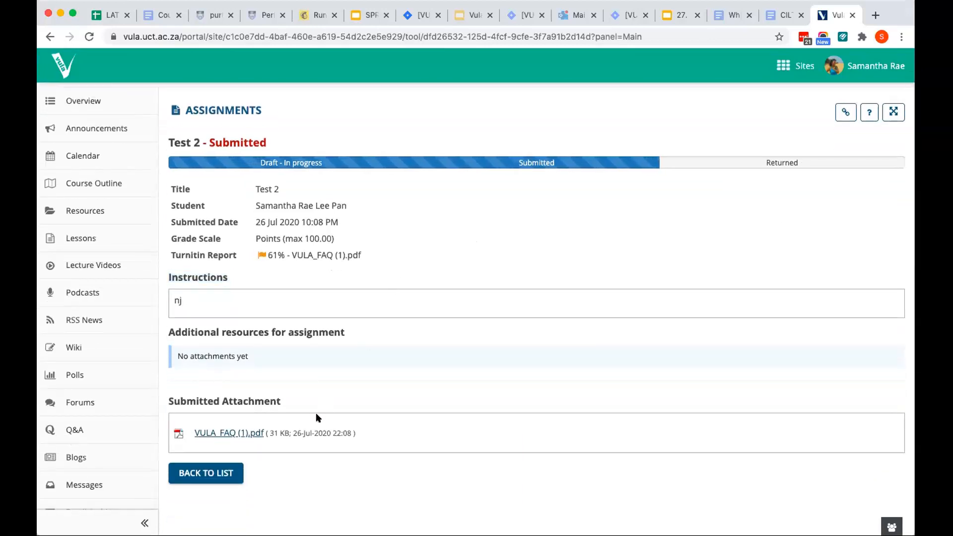
scroll(318, 418, down, 2)
scroll(317, 418, up, 5)
scroll(317, 418, down, 1)
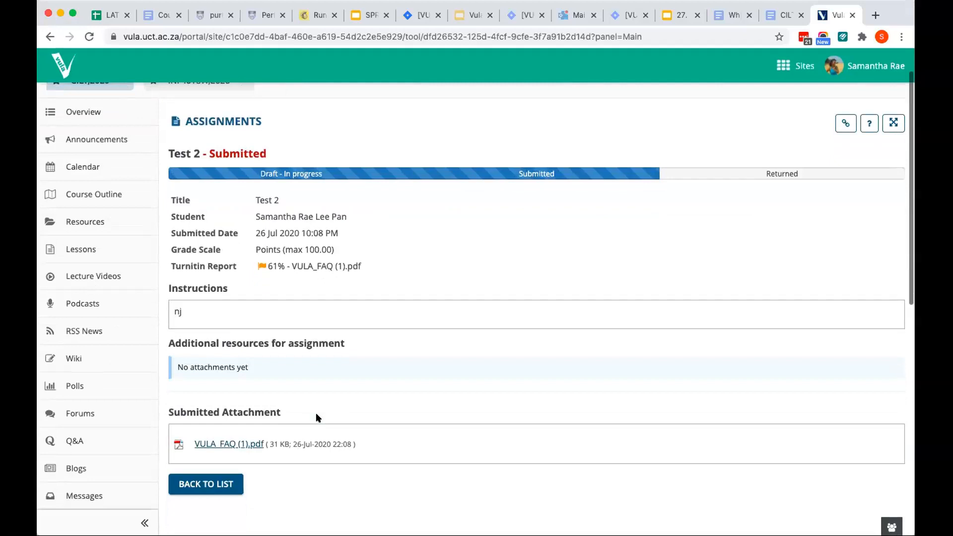
scroll(318, 418, down, 1)
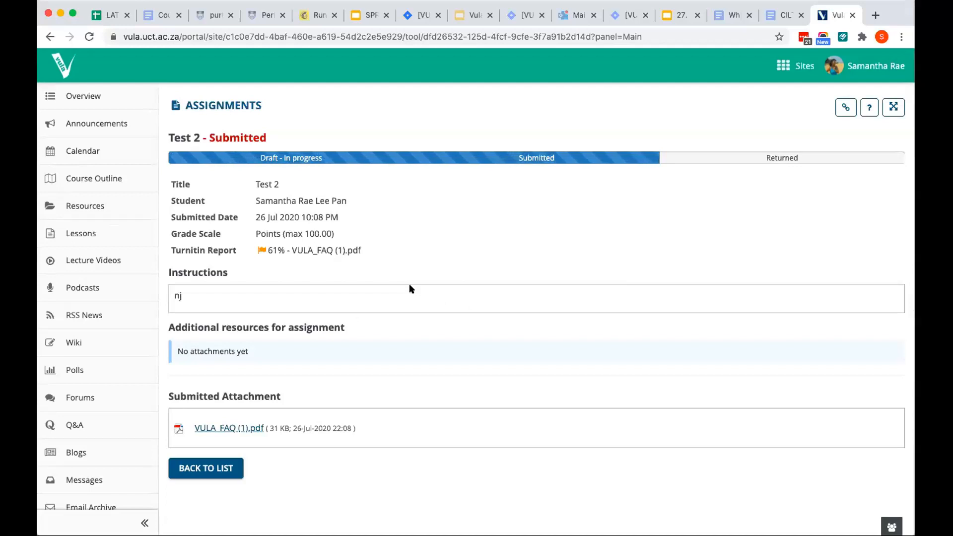
click(234, 468)
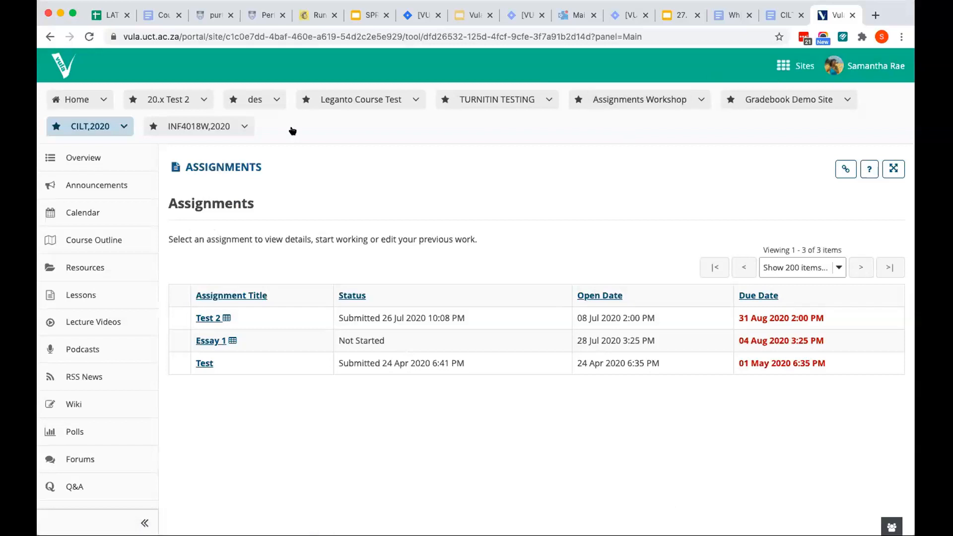
Return from the student's account to the administrator account and open the Become User admin tool
click(838, 69)
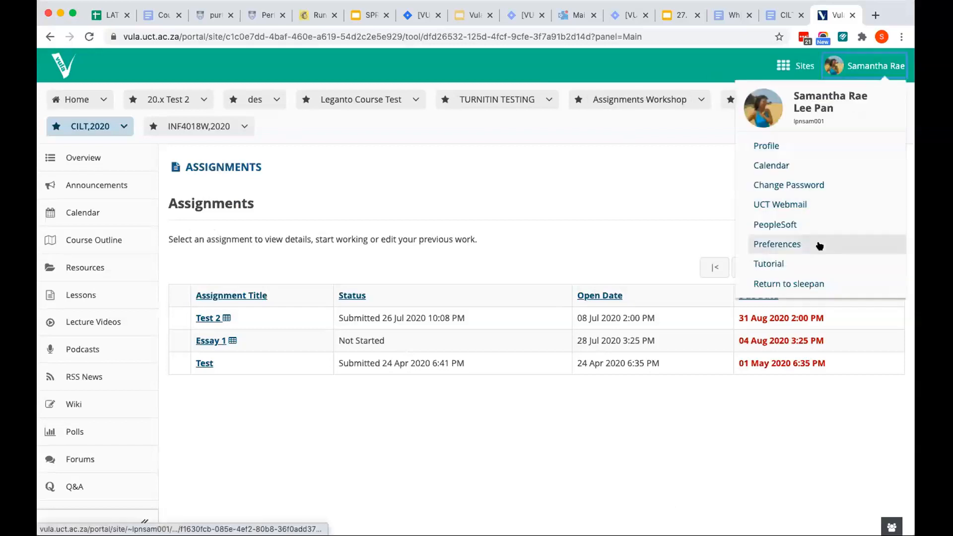
click(824, 285)
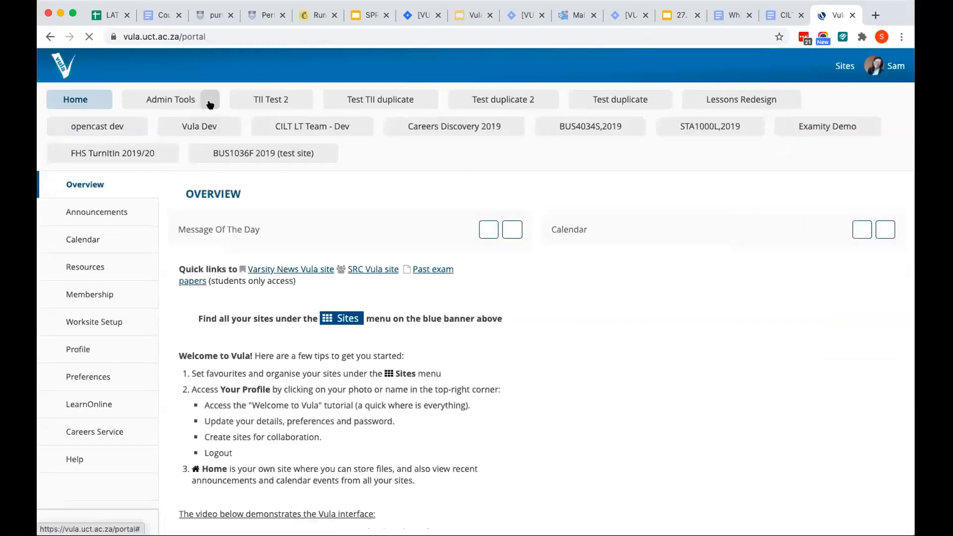
click(209, 101)
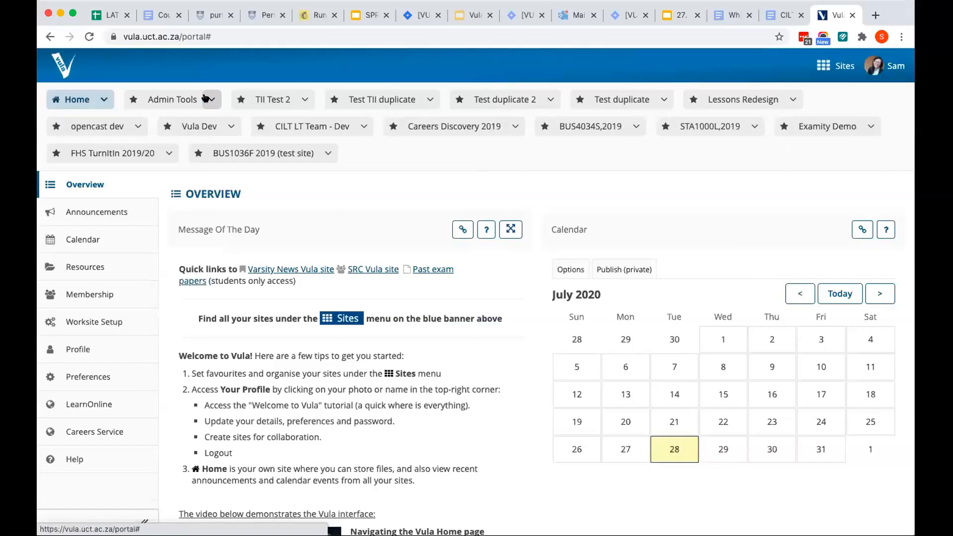
click(205, 98)
click(199, 189)
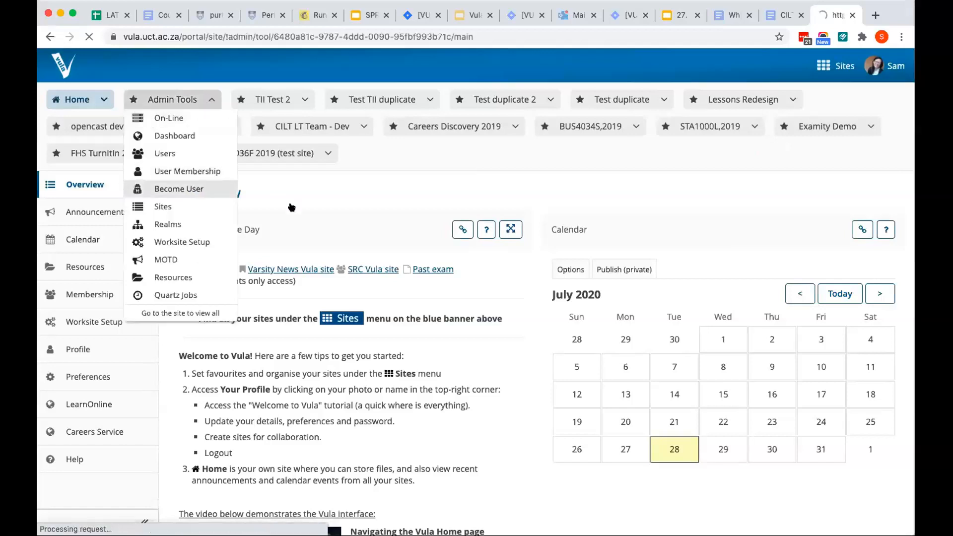
Enter the staff member's user ID and become that user
click(283, 254)
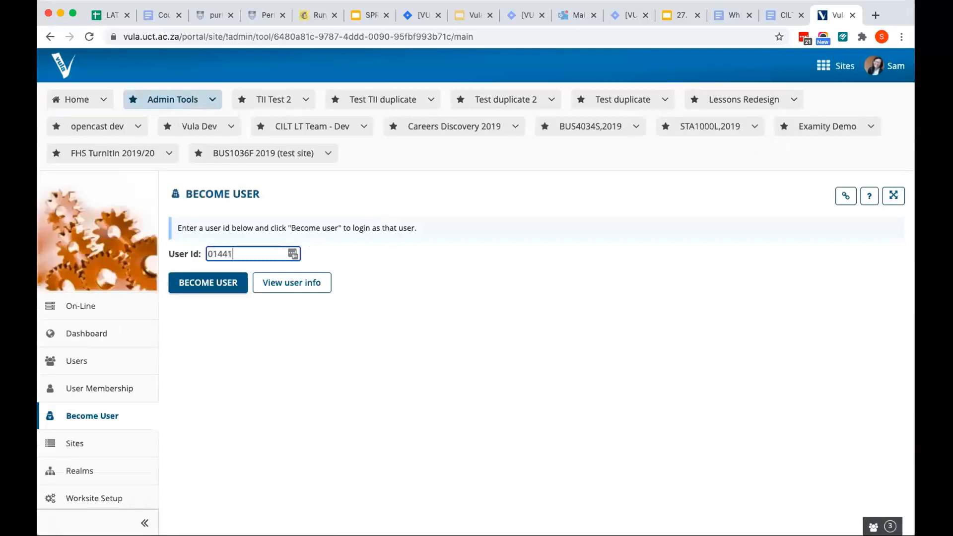
key(BackSpace)
key(Return)
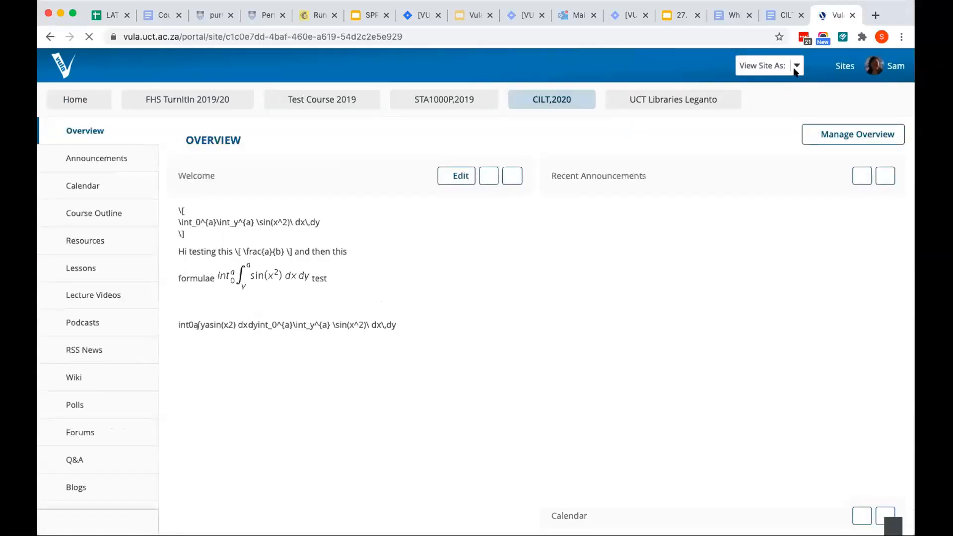
Check the View Site As role choices in the CILT,2020 site and open its Assignments tool
click(794, 66)
click(793, 98)
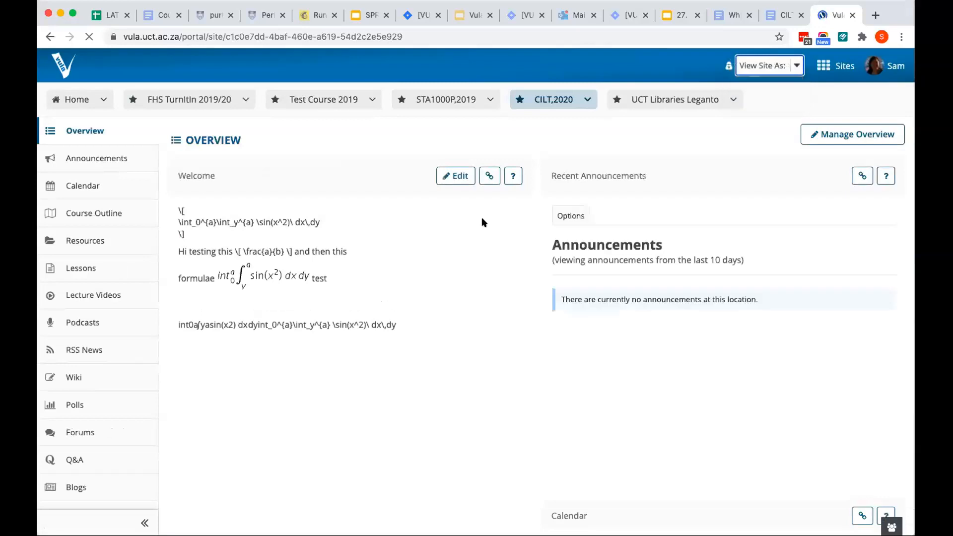
scroll(110, 372, down, 7)
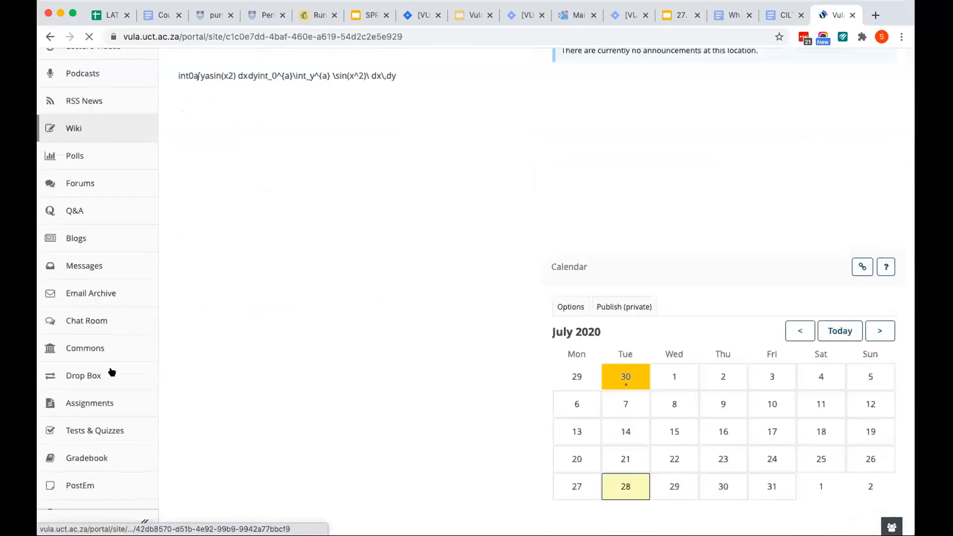
click(100, 329)
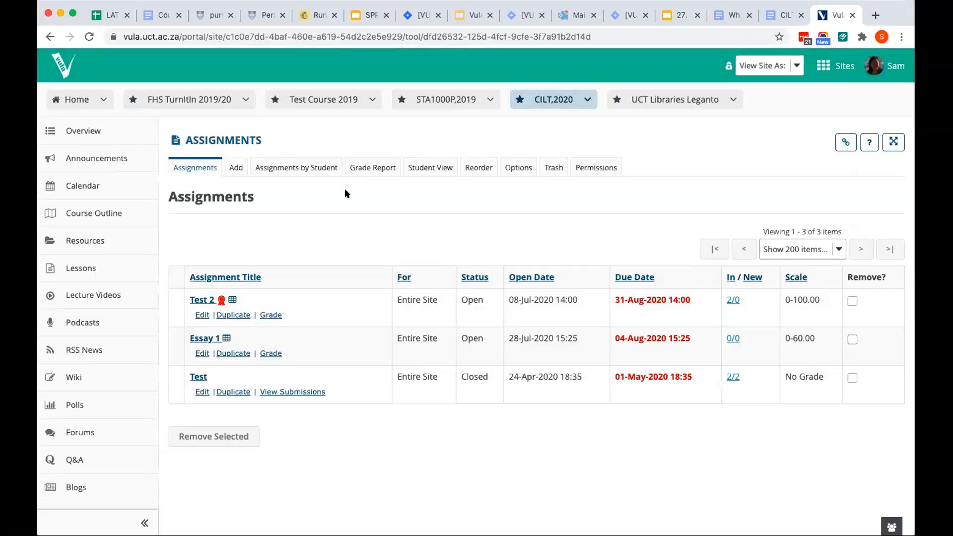
Show the assignments in Student View, open Test 2 with Submit as Student, and review its grading rubric and submission sections
click(435, 173)
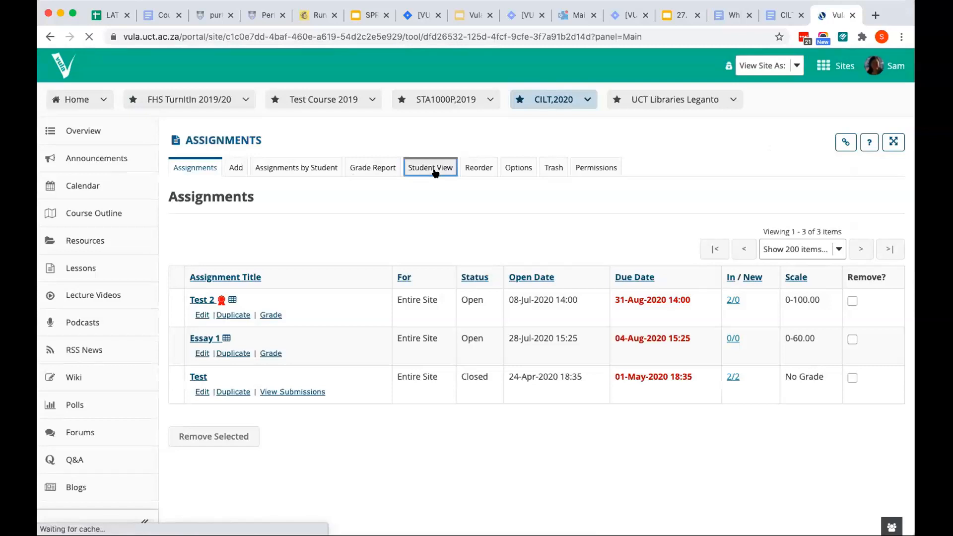
scroll(318, 264, down, 3)
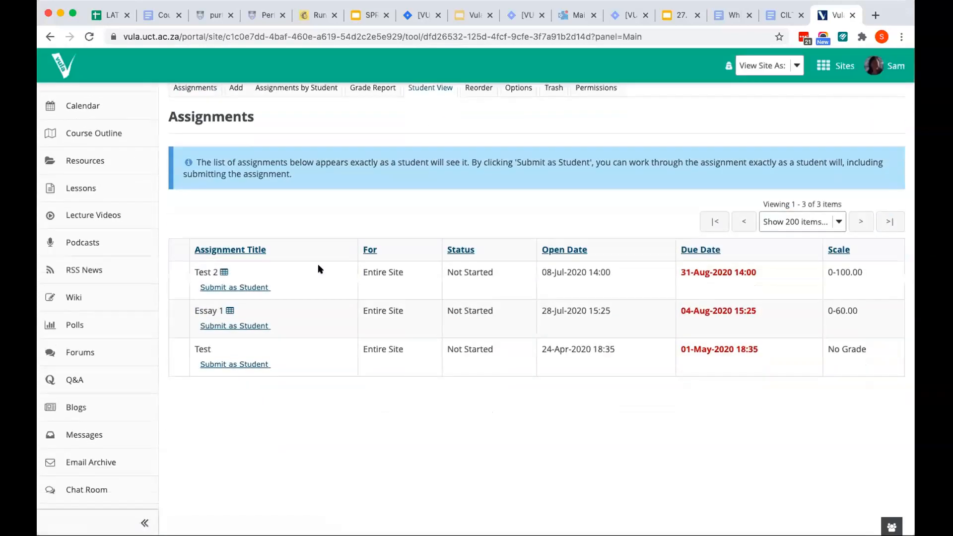
click(264, 288)
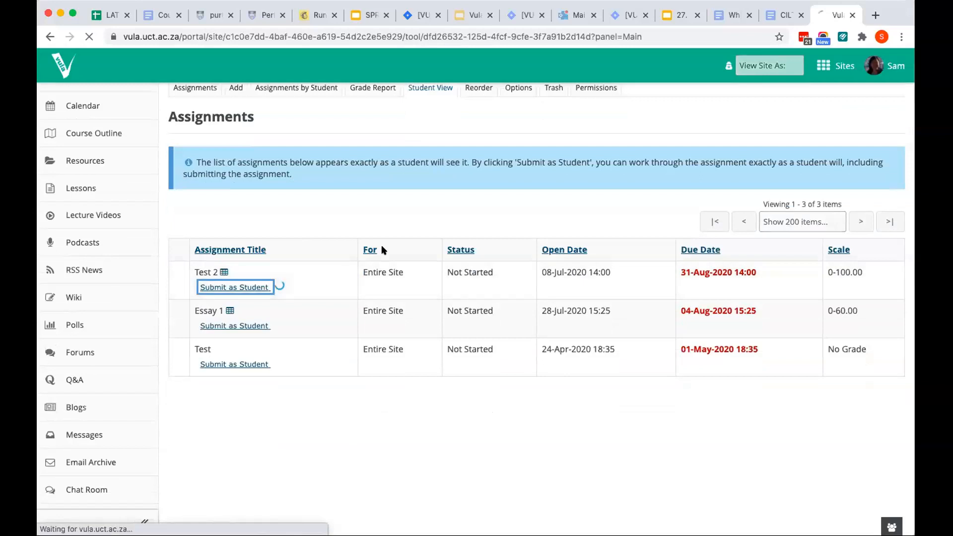
scroll(383, 250, down, 5)
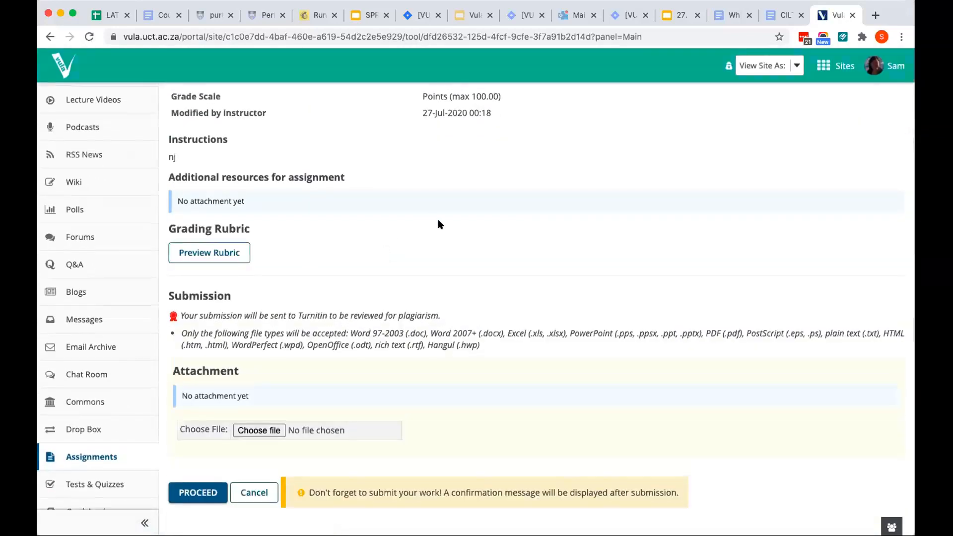
scroll(438, 219, up, 5)
Switch to the What's new in Vula presentation in Google Slides and start the slideshow from the Course templates and pages slide
click(670, 15)
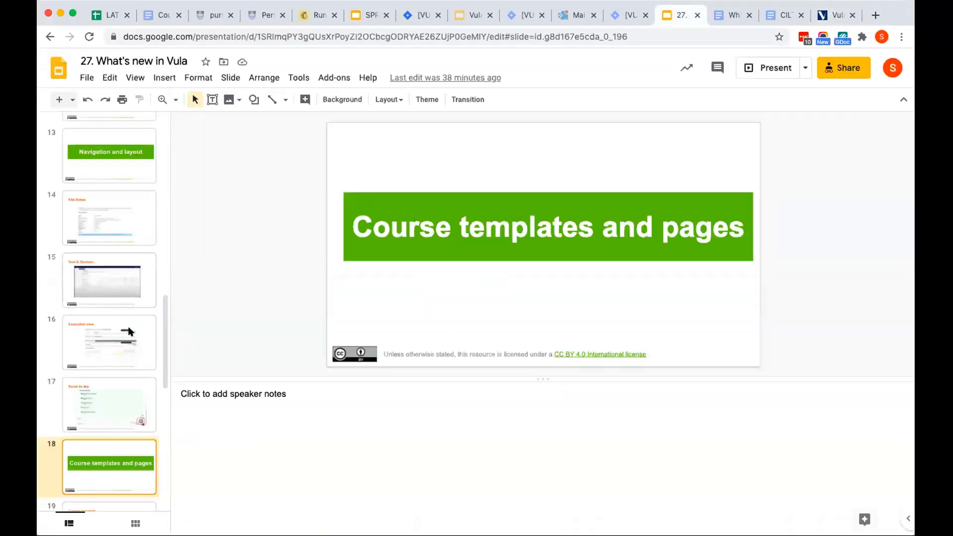
scroll(128, 332, down, 6)
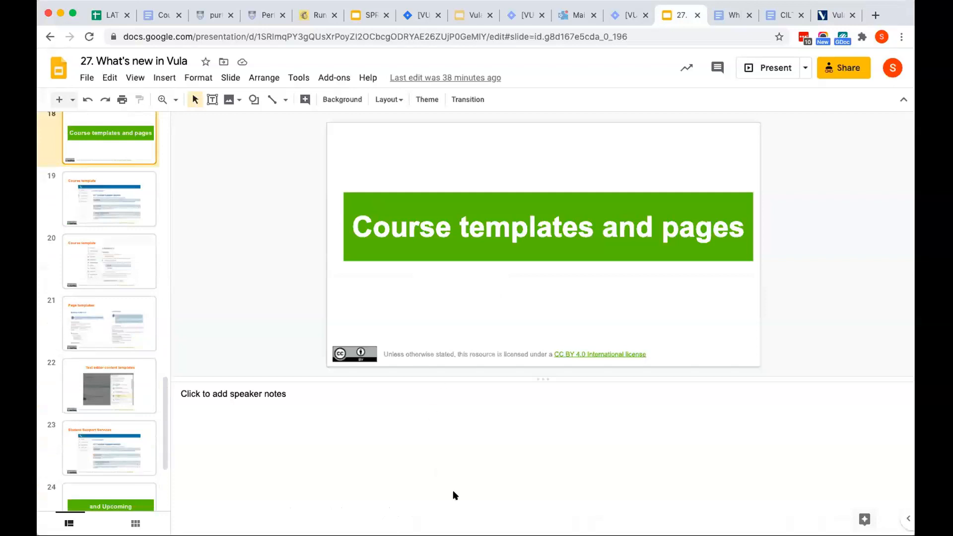
scroll(130, 239, up, 1)
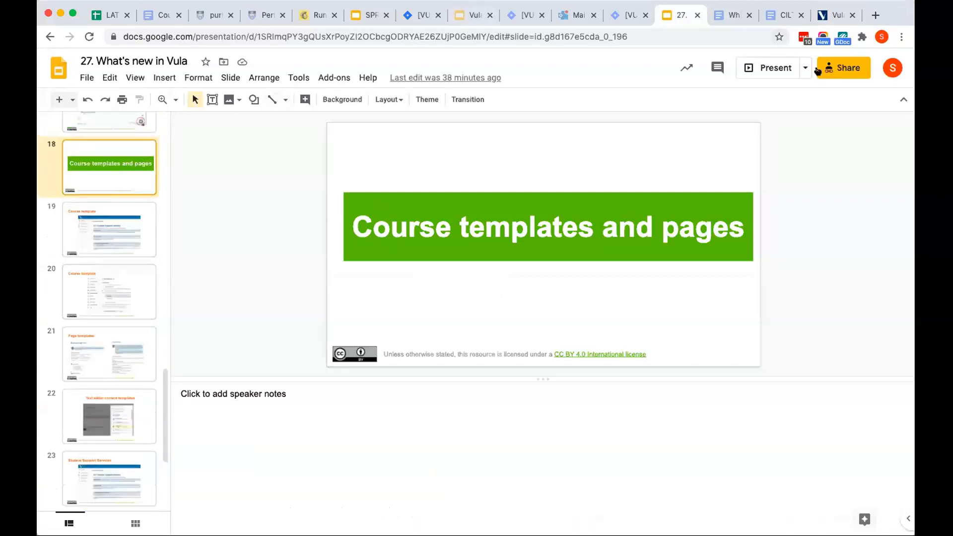
click(843, 77)
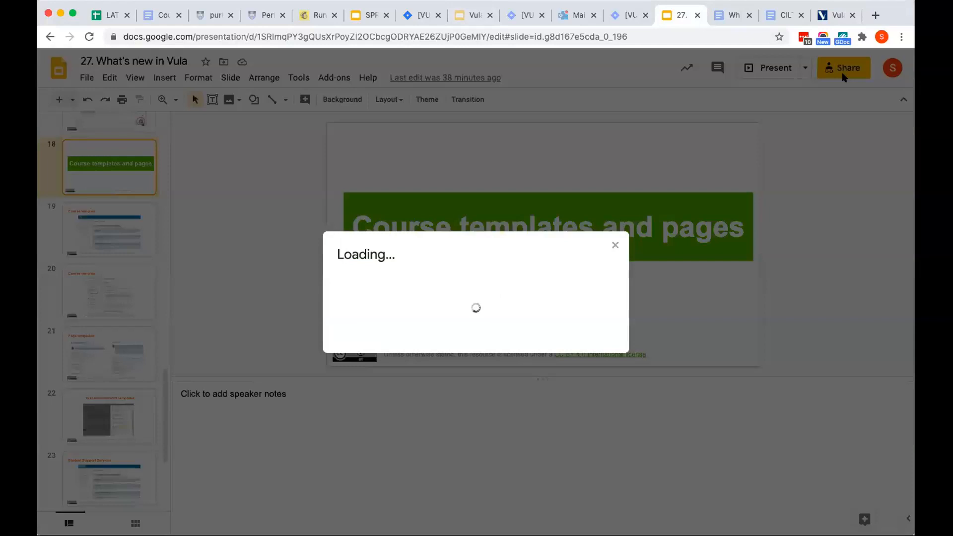
click(615, 246)
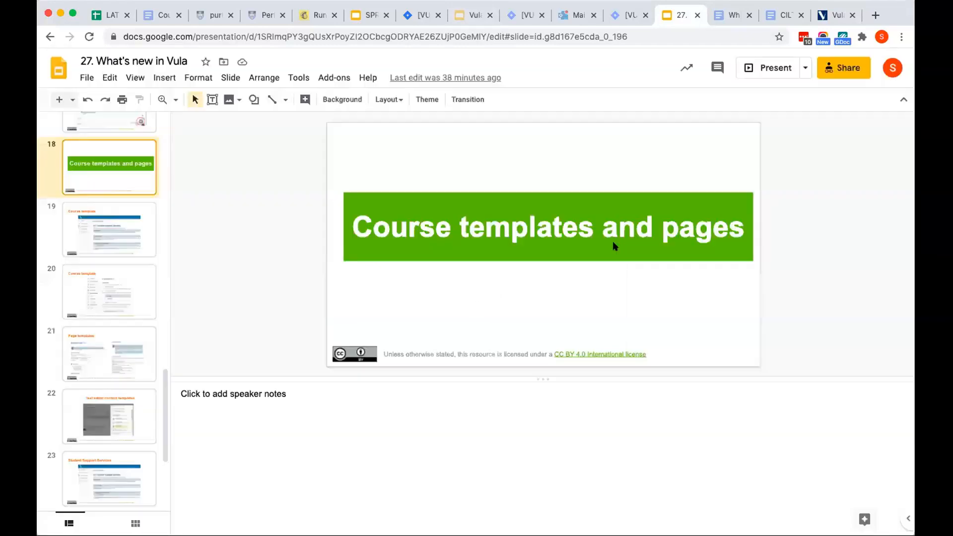
click(778, 69)
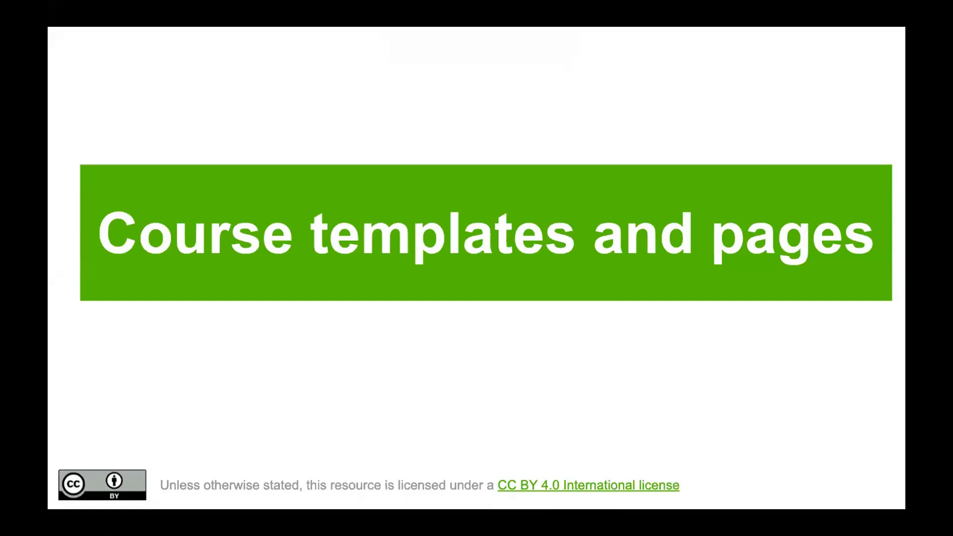
Advance the slideshow through the two Course template slides to the Page templates slide
key(Right)
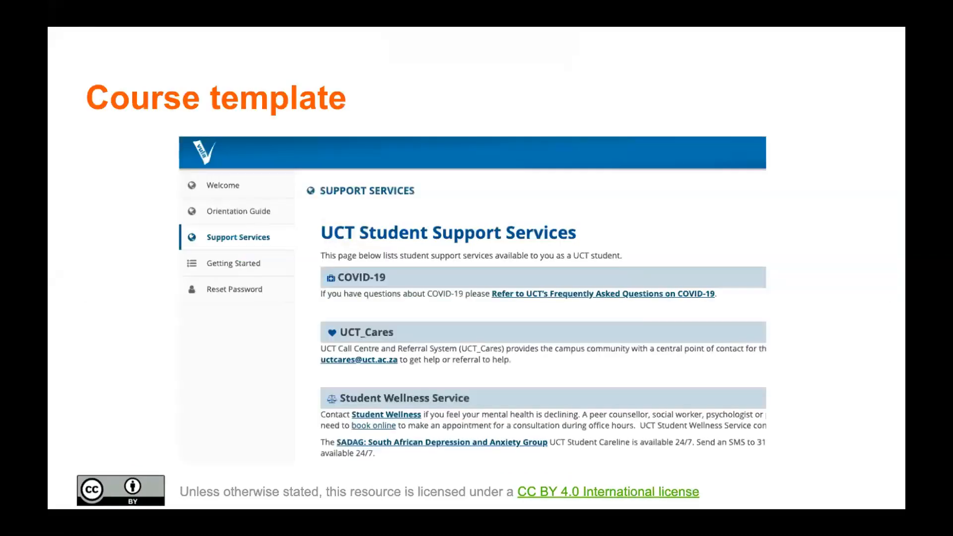
key(Right)
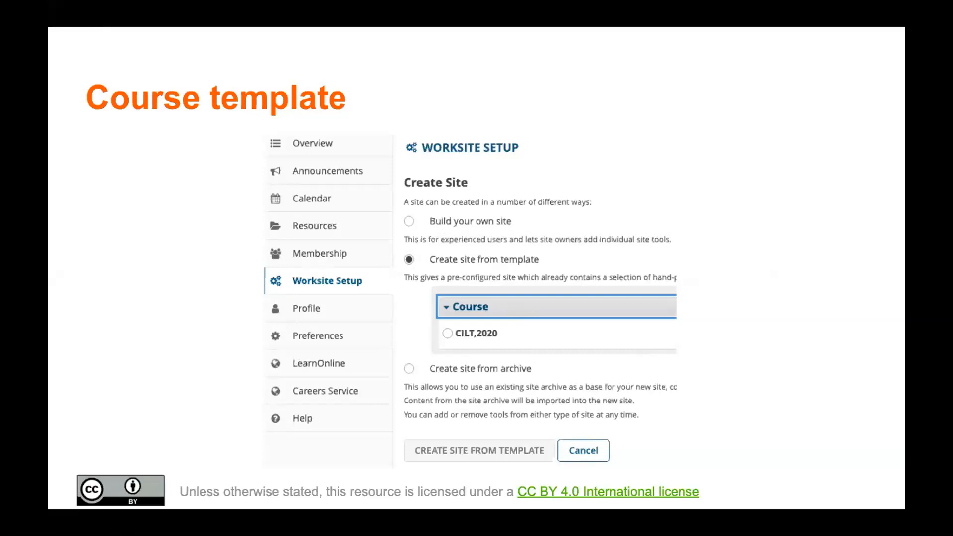
key(Right)
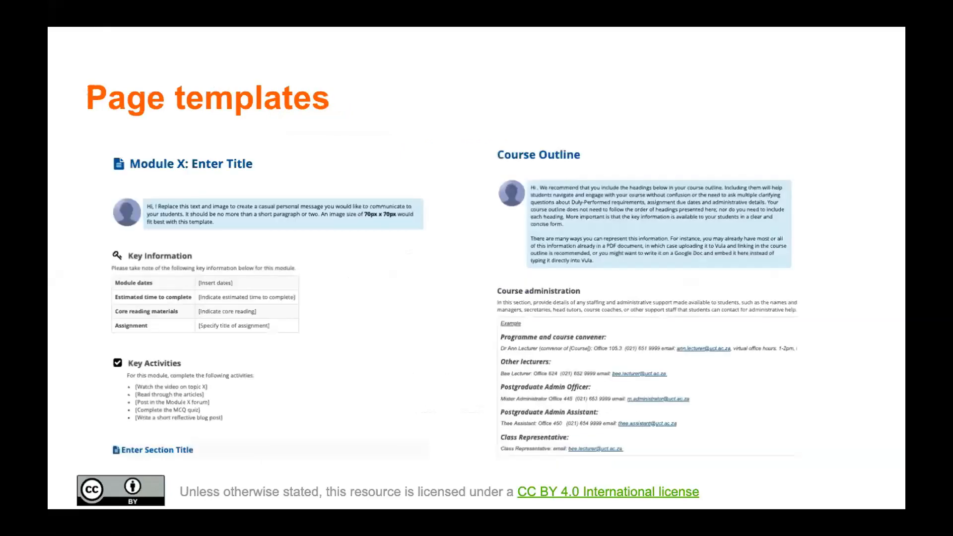
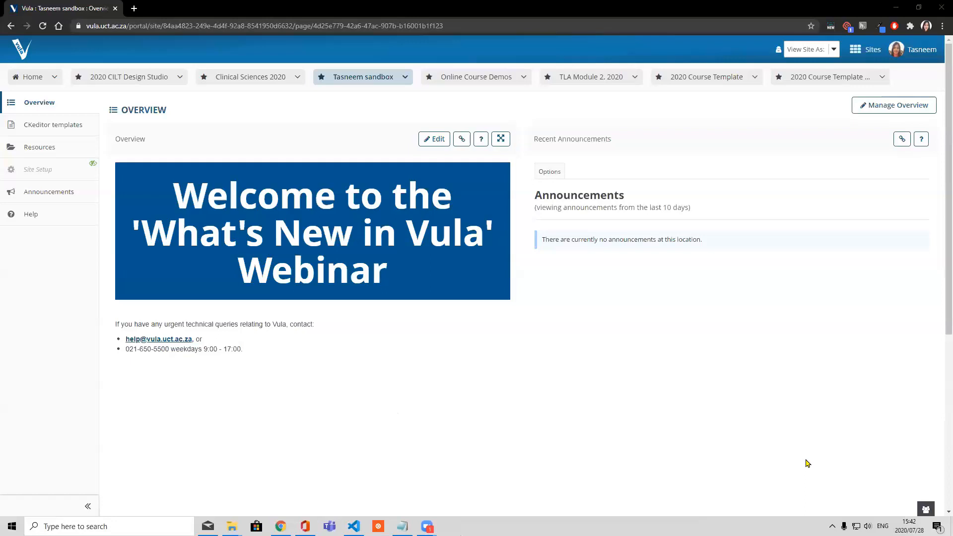
Open the second 2020 Course Template site and copy its web address for sharing in another window
click(837, 77)
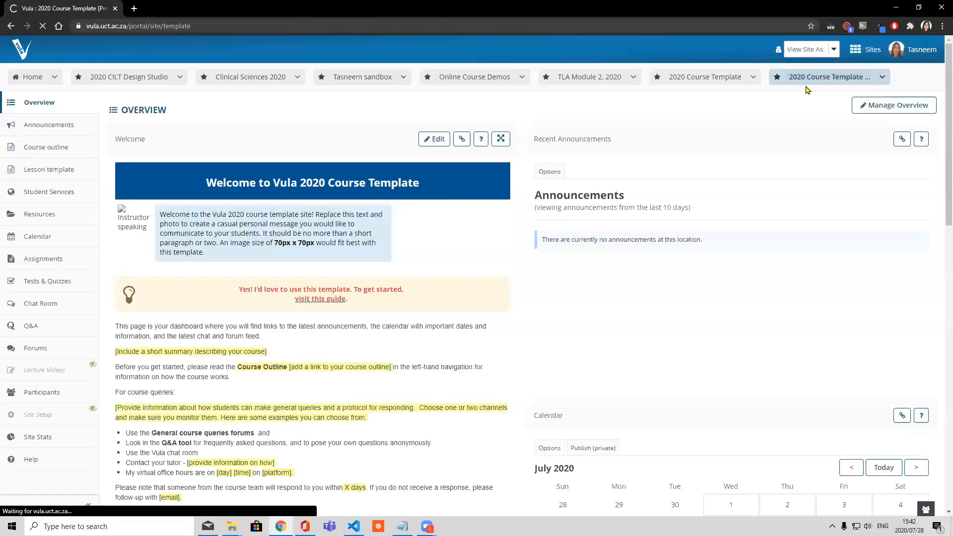
click(223, 26)
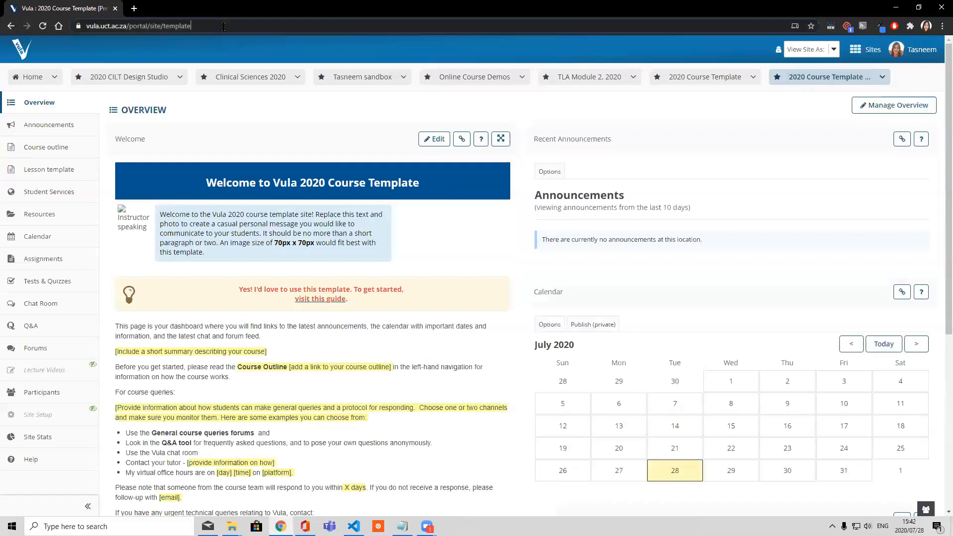
right_click(223, 27)
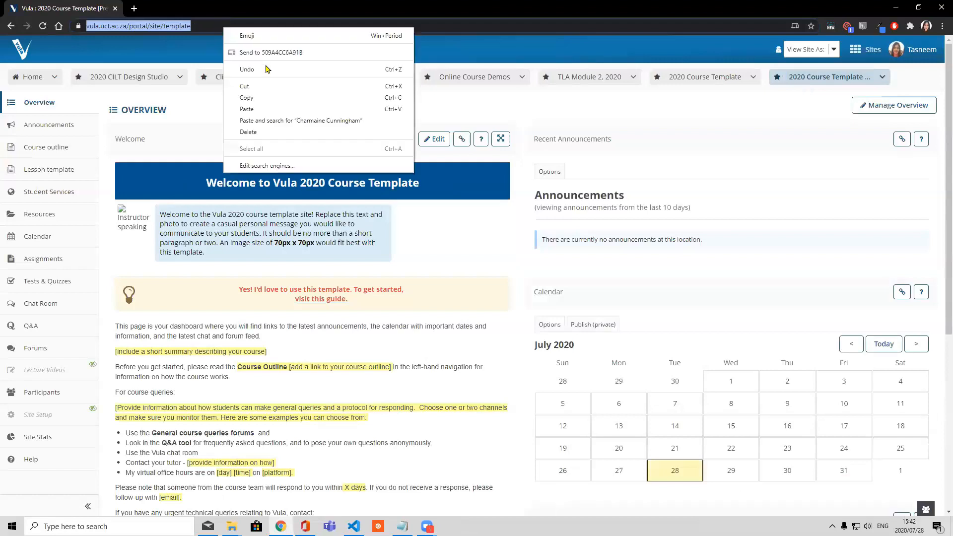
click(267, 98)
key(alt+Tab)
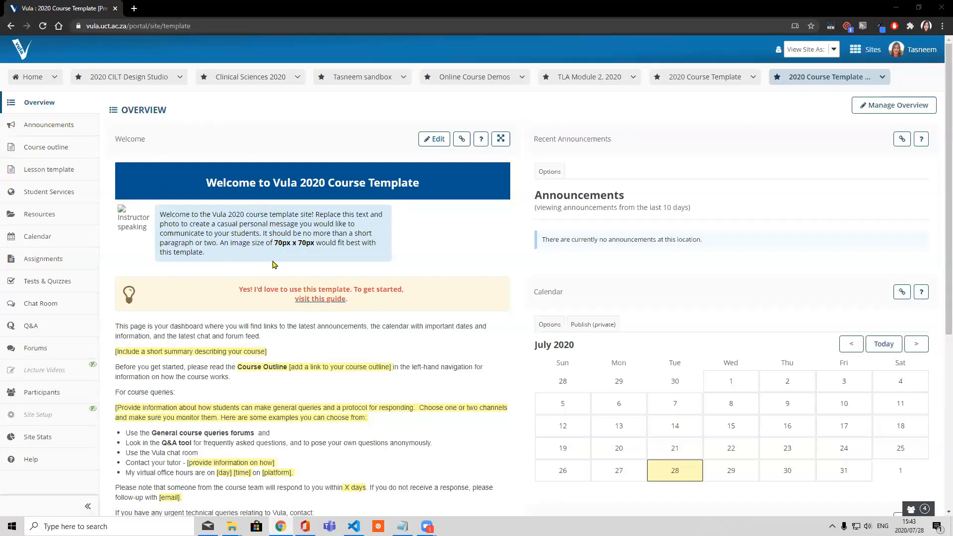
Review the course template's Overview page, including the welcome text, highlighted placeholders, course query guidance and technical contact details
scroll(353, 391, down, 1)
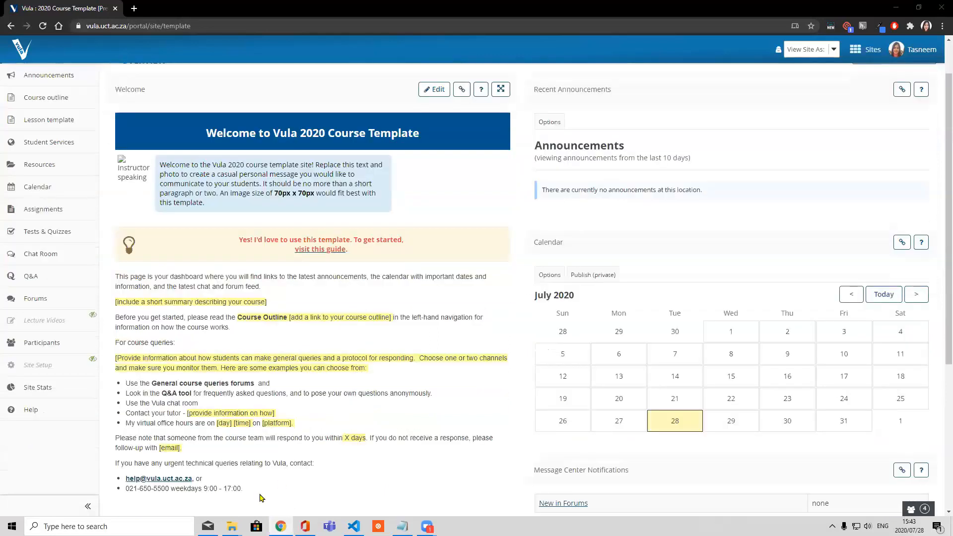
drag(243, 488, 254, 431)
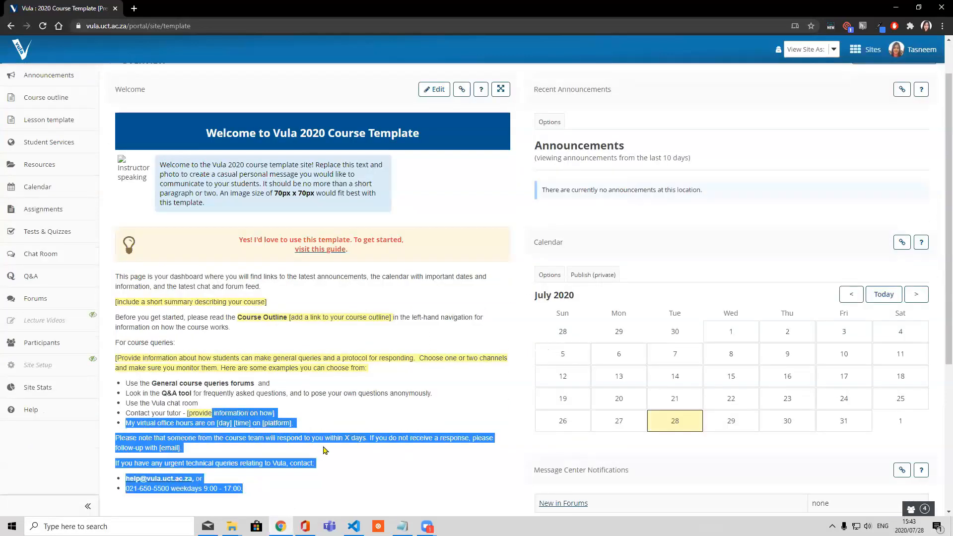
click(417, 416)
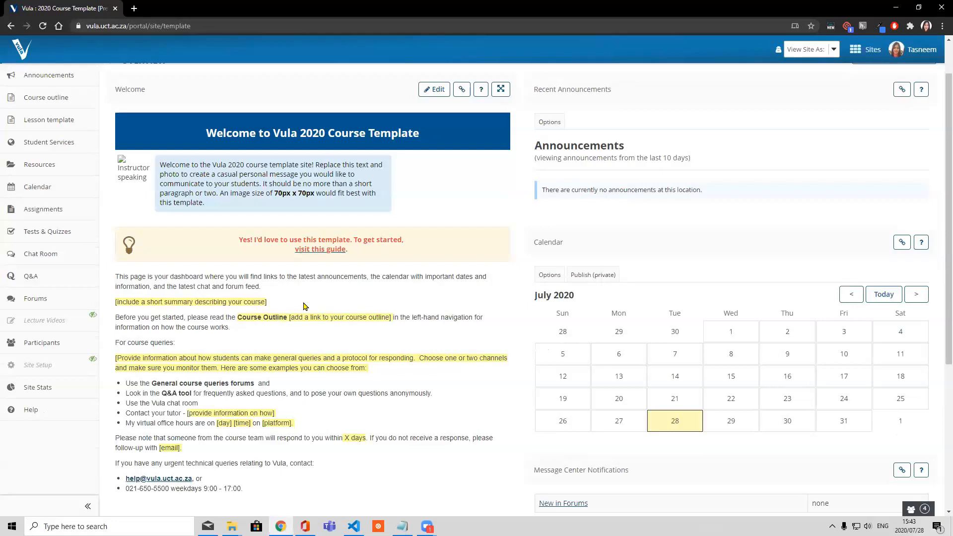
scroll(306, 306, up, 1)
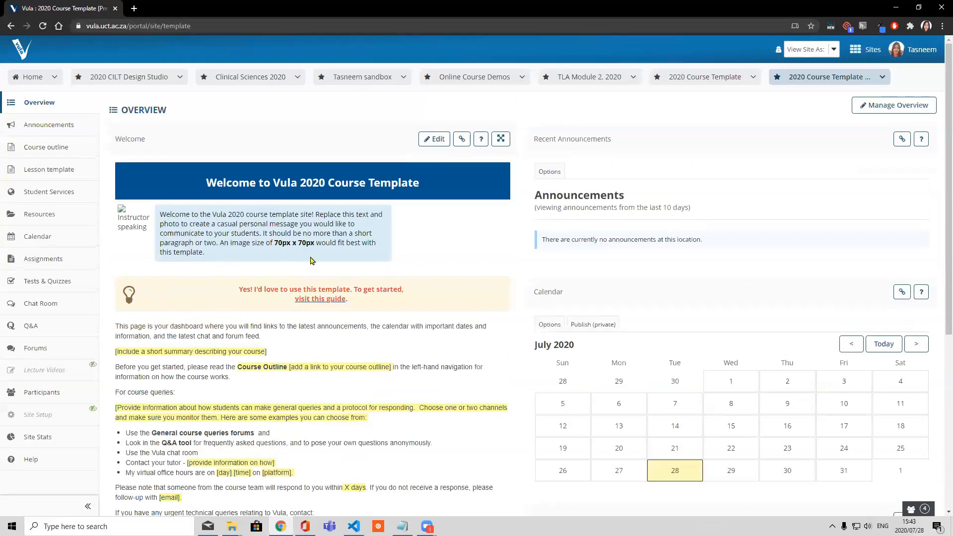
scroll(345, 207, down, 1)
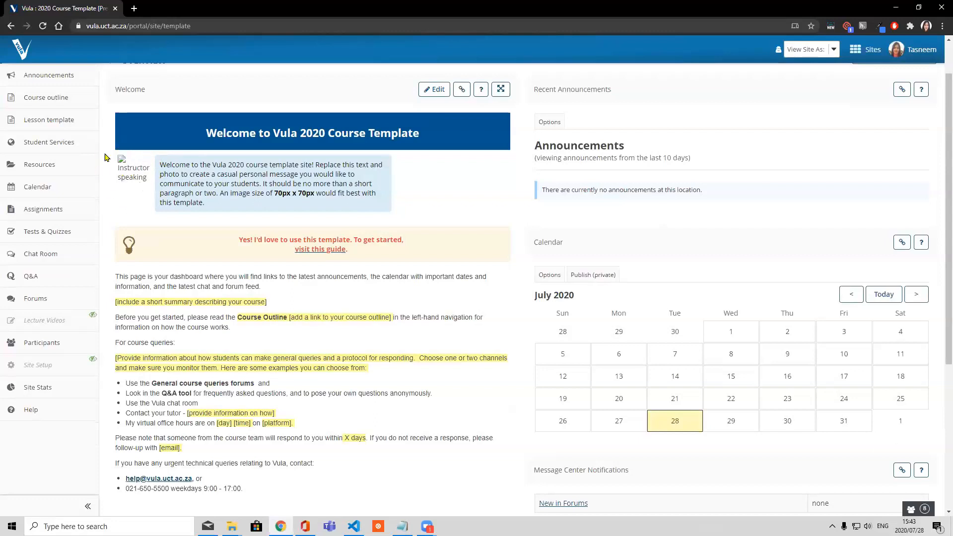
scroll(157, 183, down, 1)
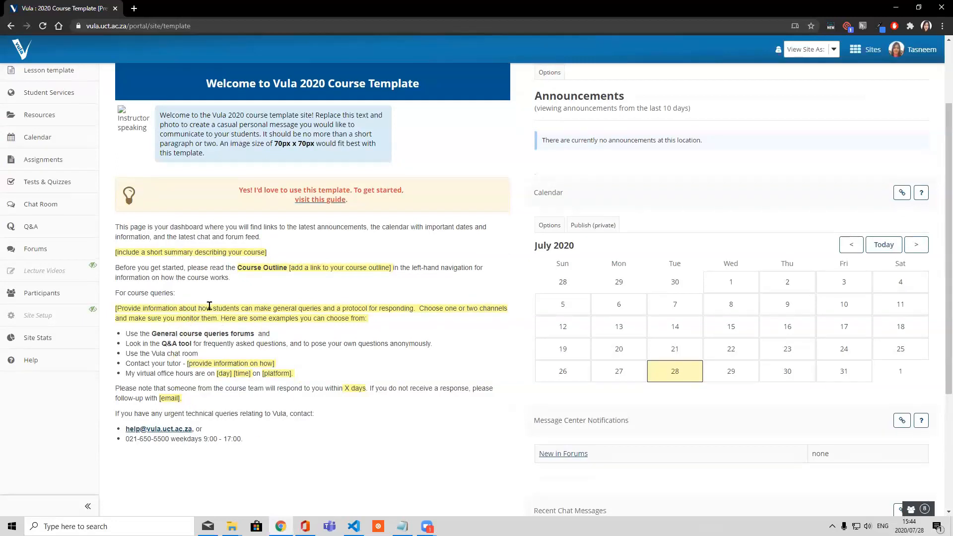
scroll(218, 332, up, 2)
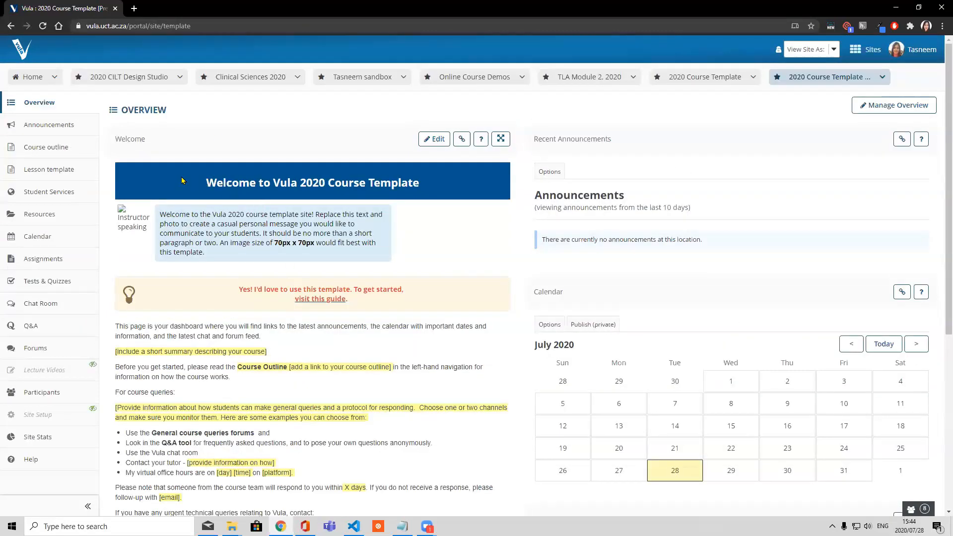
Open the Course outline page and examine its introduction, Course administration and Course communications sections
click(65, 145)
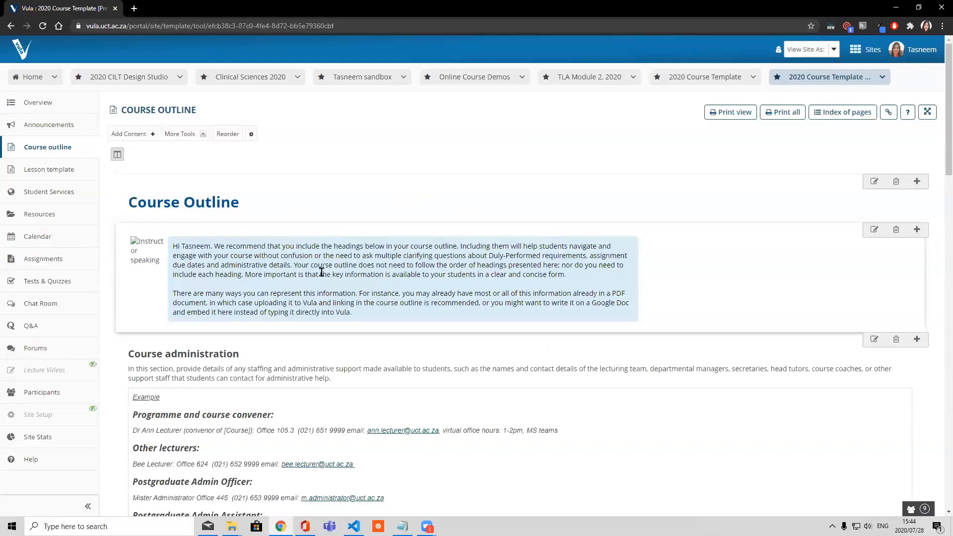
scroll(351, 282, down, 2)
scroll(352, 318, down, 2)
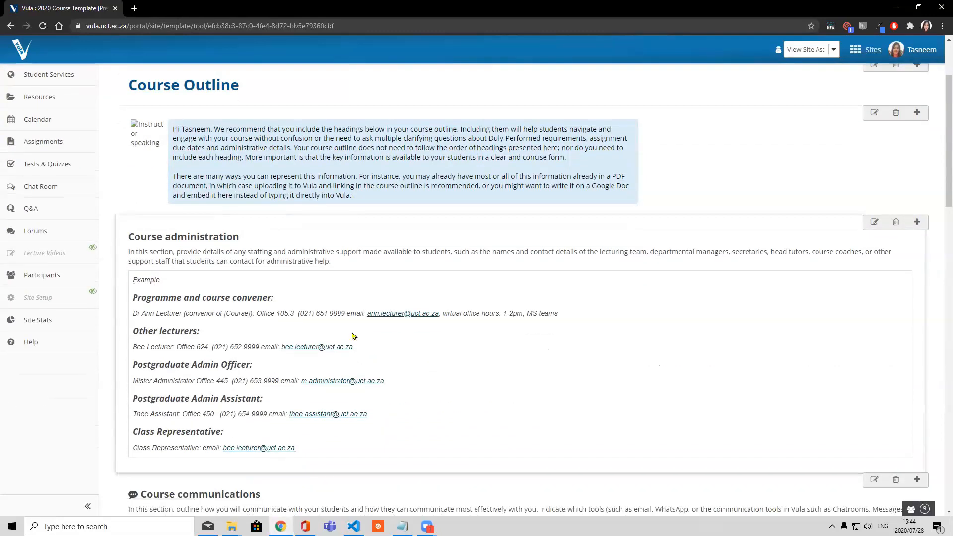
scroll(283, 380, down, 2)
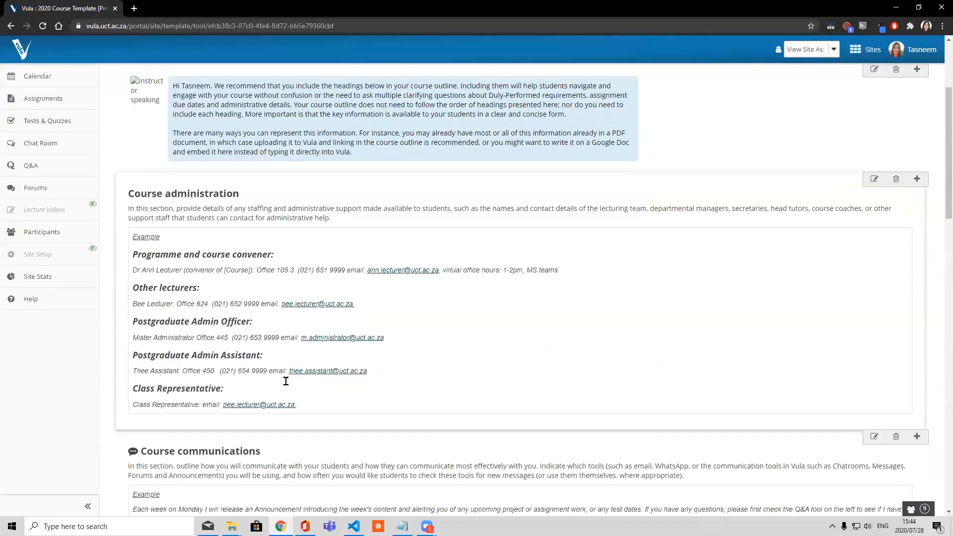
scroll(253, 370, down, 2)
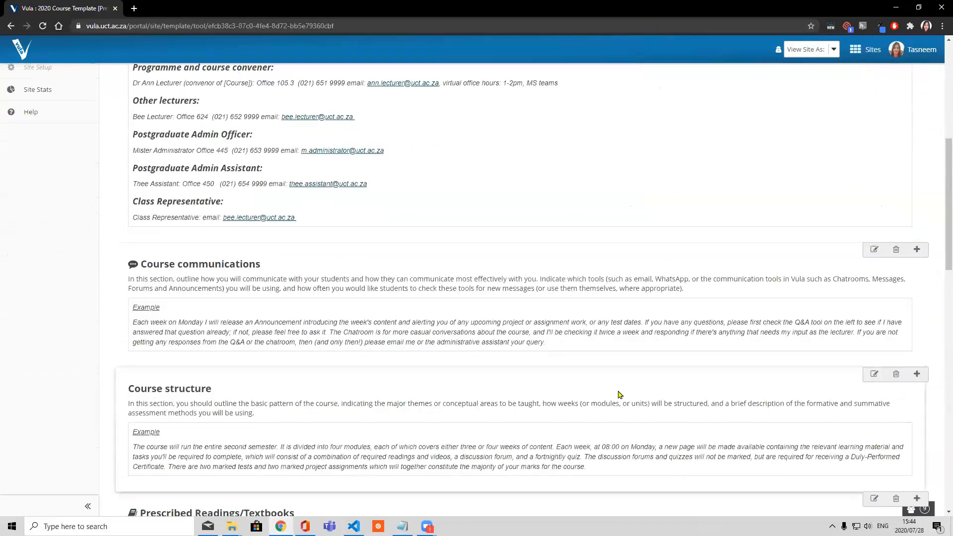
Open the Course structure block for editing, select part of its example text, and leave the editor without saving
click(875, 373)
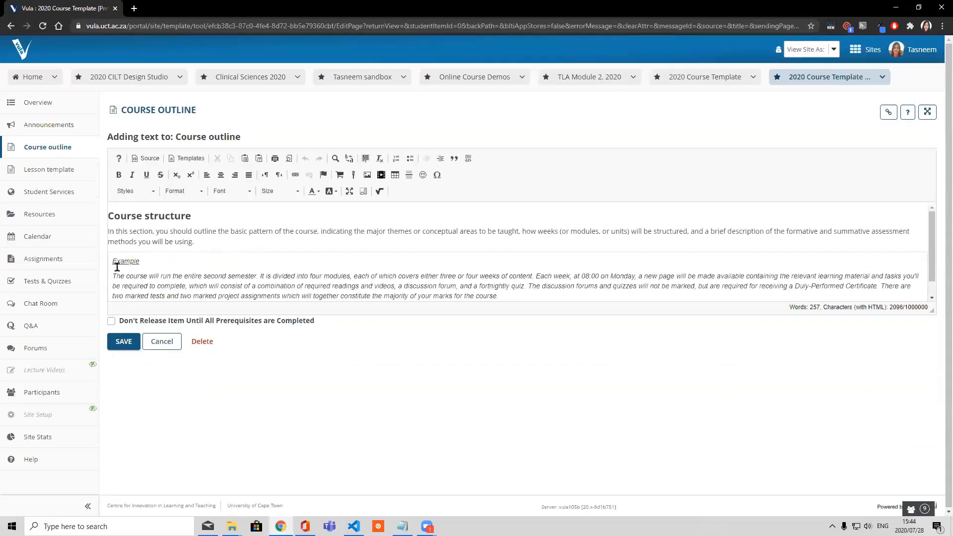
scroll(130, 240, down, 1)
drag(130, 241, 408, 268)
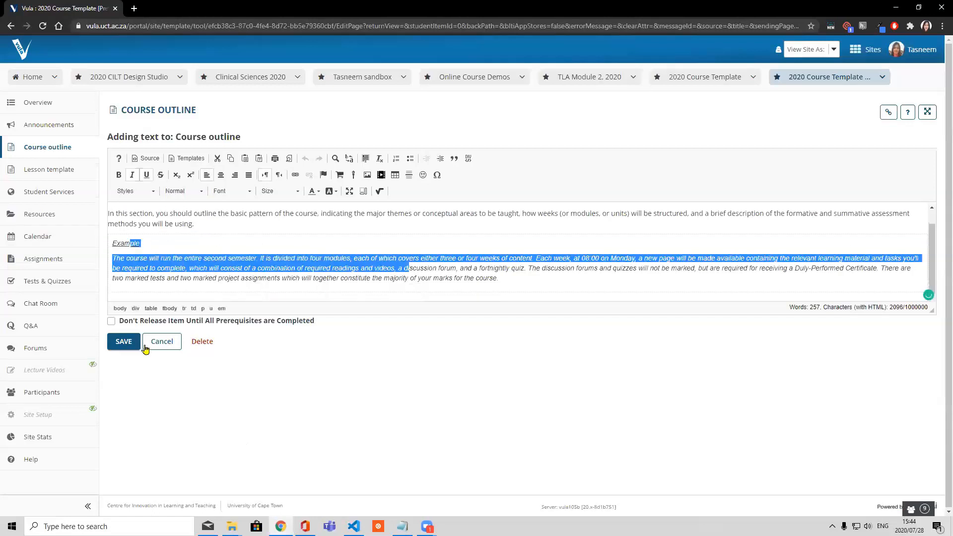
click(156, 349)
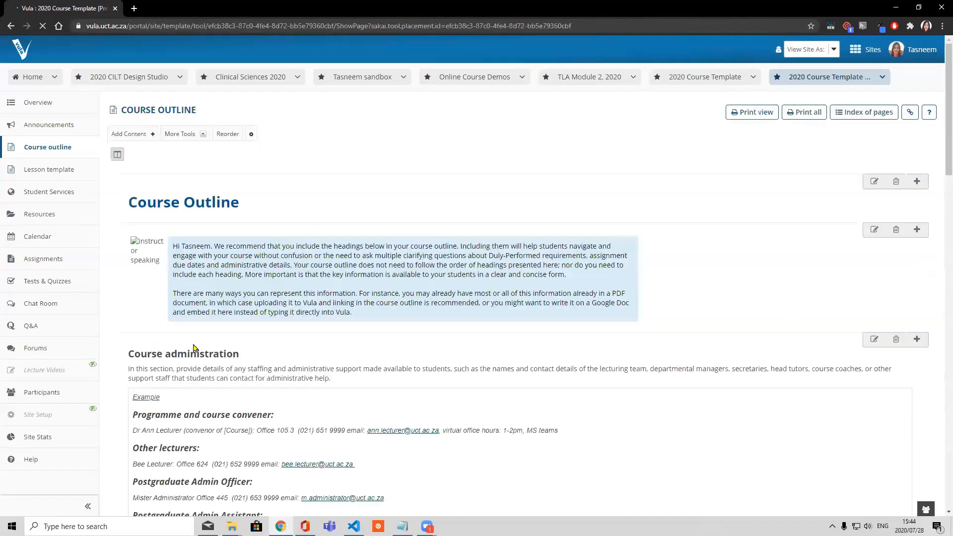
Examine the Course outline sections from Course administration through readings, assessments, final mark calculation and late submissions to Course dates, and return to the page heading
scroll(198, 350, down, 2)
scroll(200, 350, down, 6)
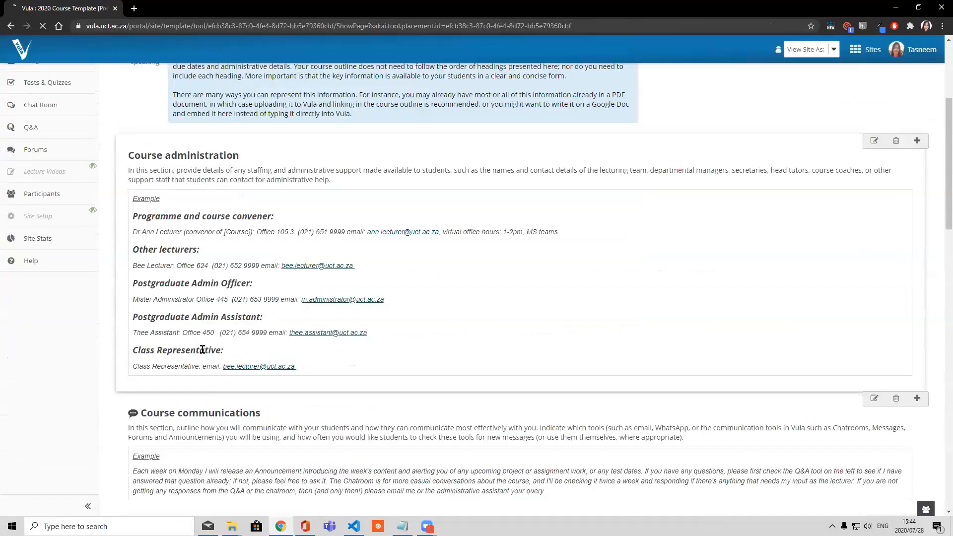
scroll(202, 349, down, 1)
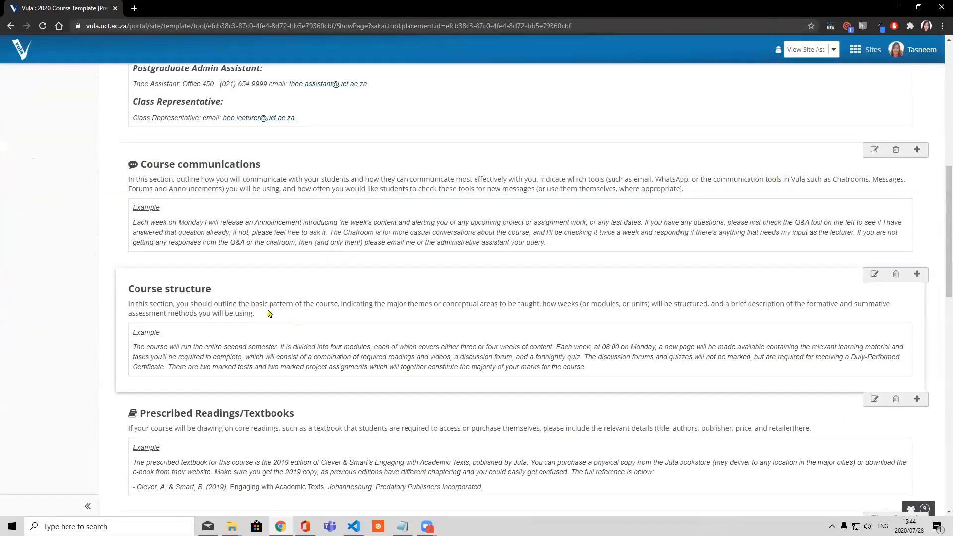
scroll(238, 348, down, 1)
scroll(250, 356, down, 1)
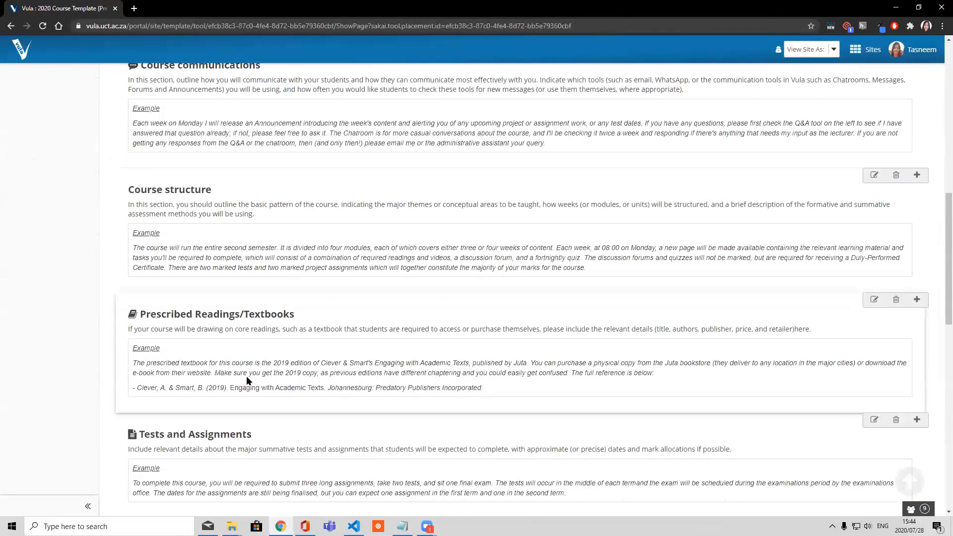
scroll(247, 376, down, 2)
scroll(232, 364, down, 4)
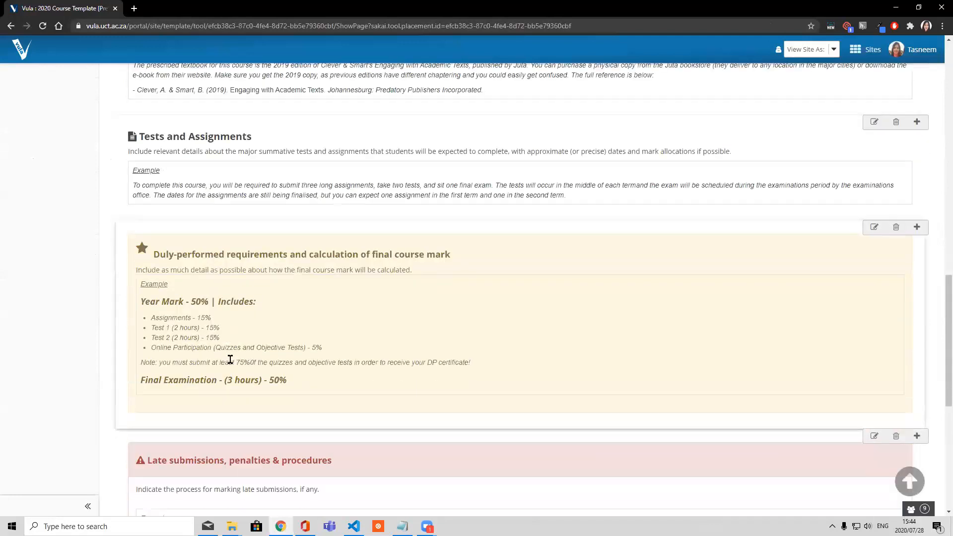
scroll(230, 362, down, 1)
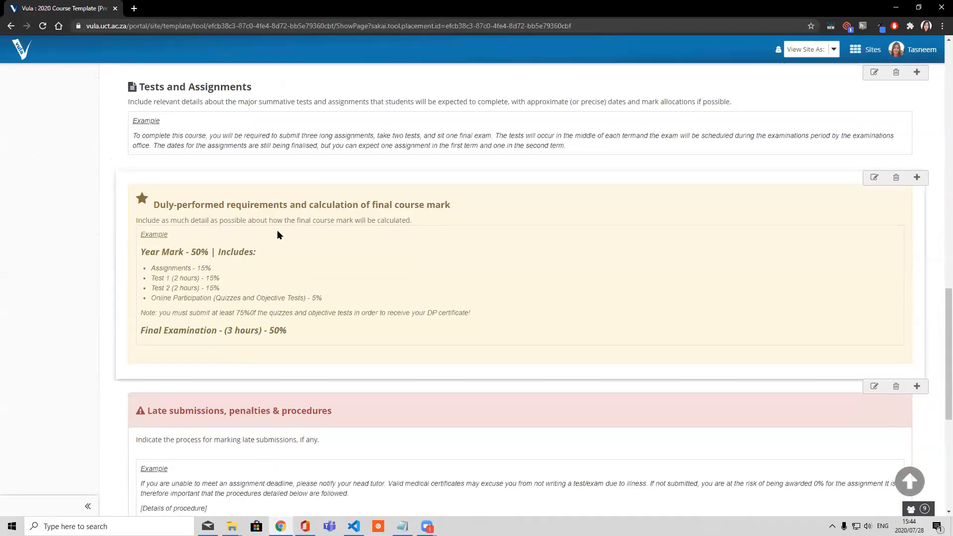
scroll(298, 303, down, 1)
scroll(308, 313, down, 1)
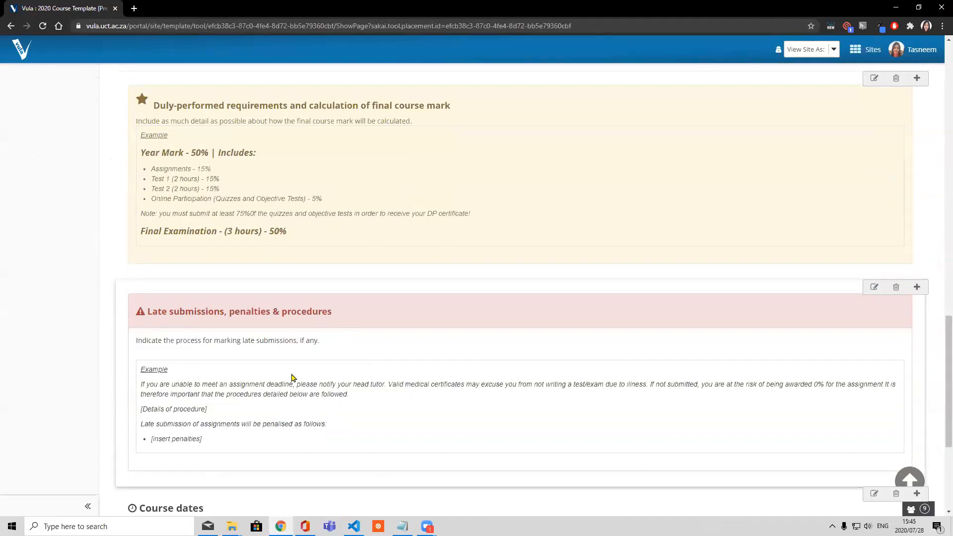
scroll(293, 378, down, 4)
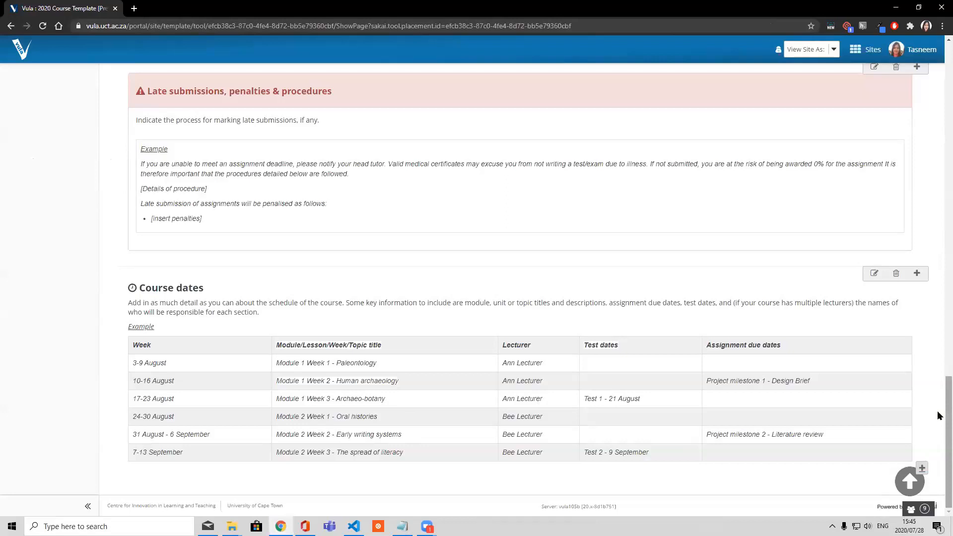
scroll(940, 387, up, 5)
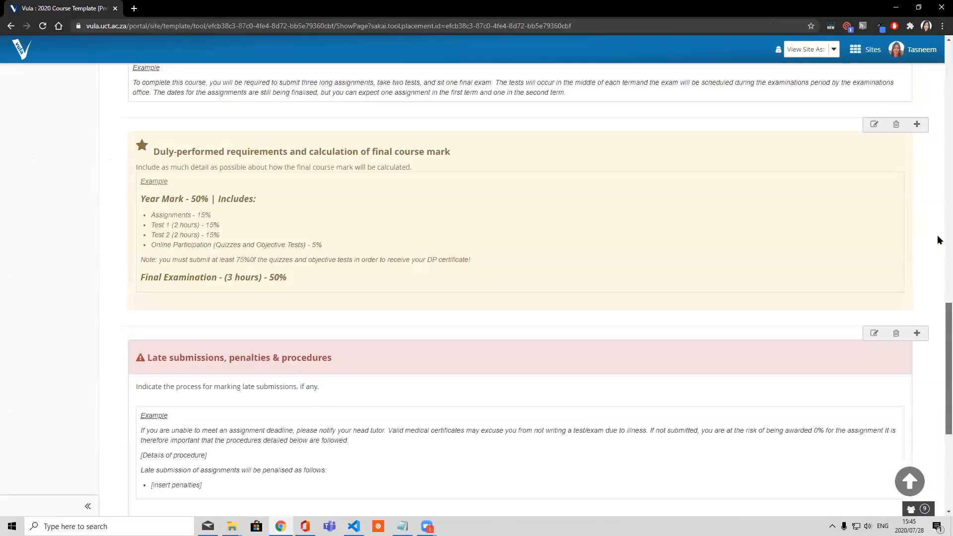
scroll(940, 239, up, 15)
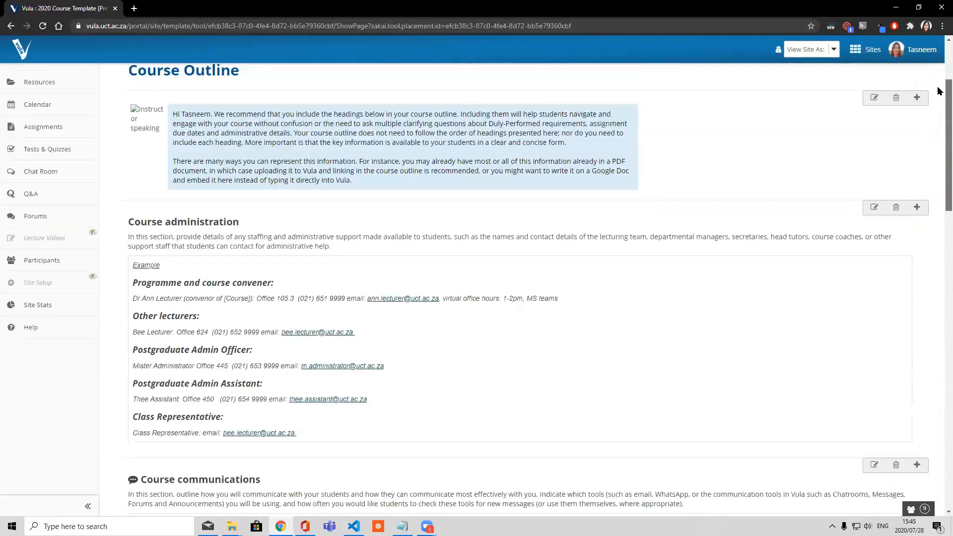
scroll(384, 207, up, 3)
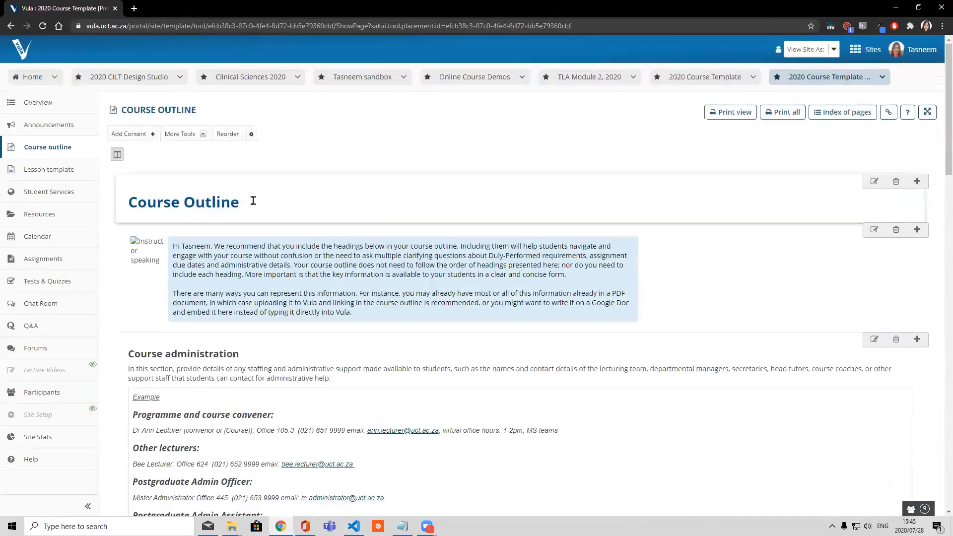
View the Student Services page, and review the Lesson template's module title, personal message, Key Information and Key Activities blocks
click(47, 192)
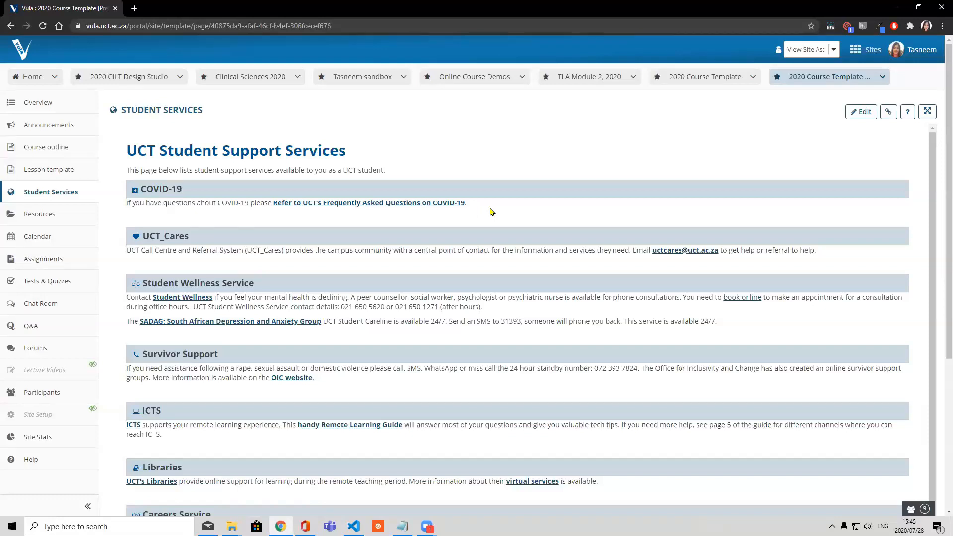
click(70, 171)
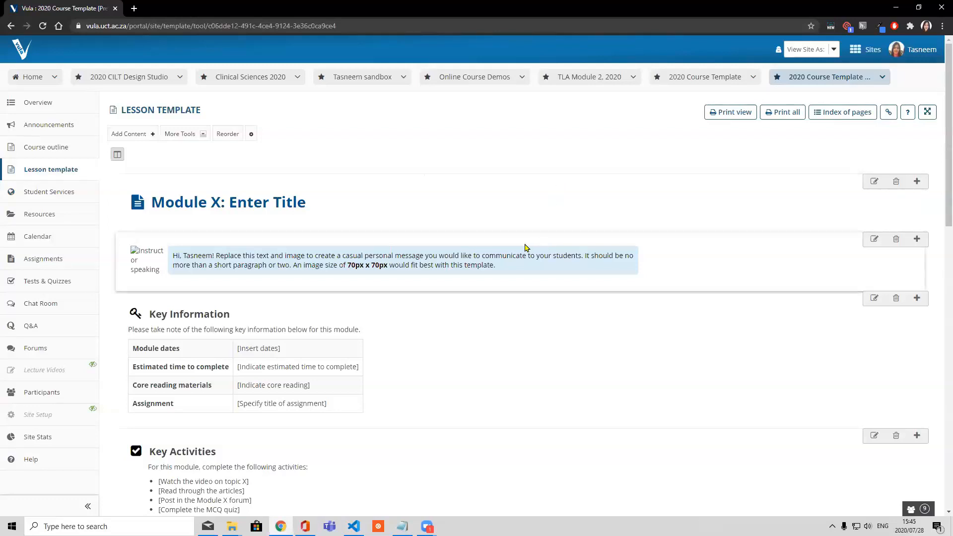
scroll(458, 214, down, 1)
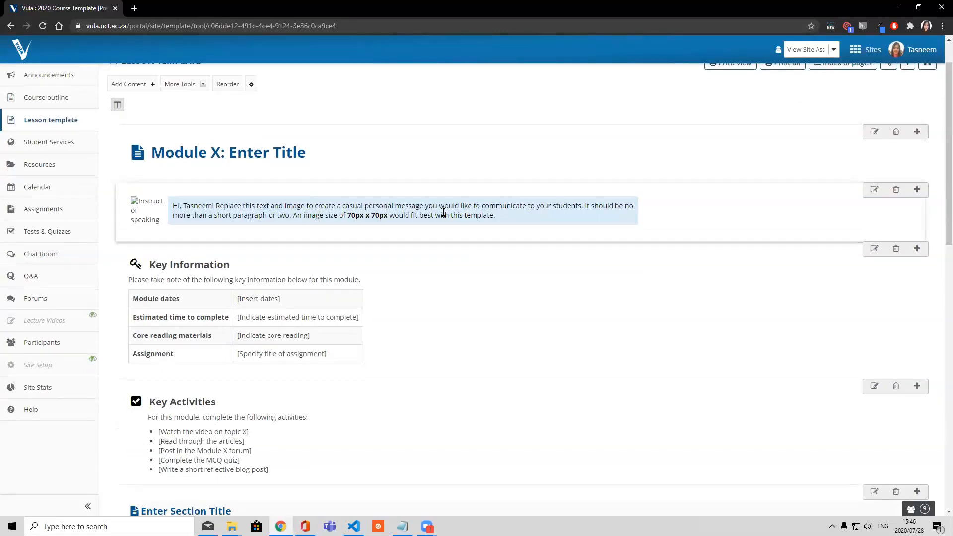
scroll(443, 214, down, 2)
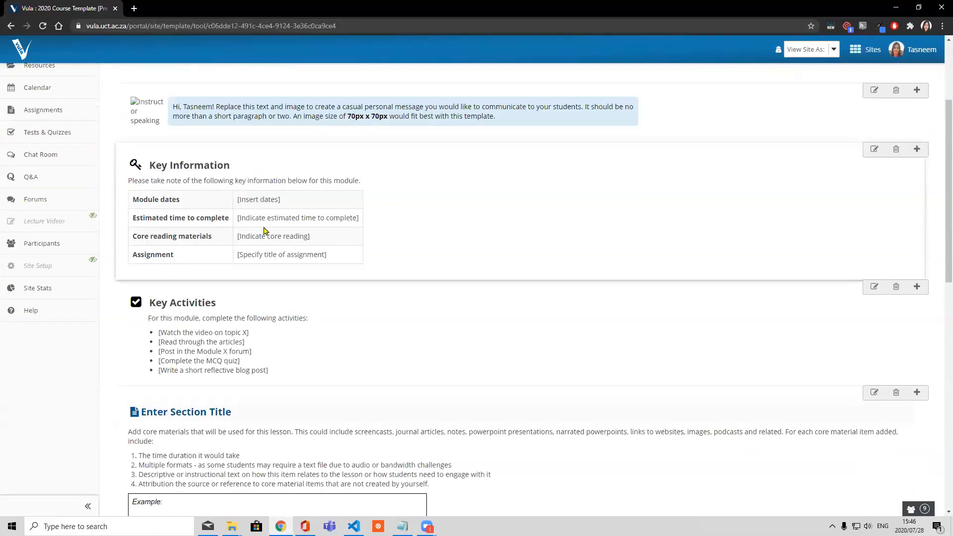
scroll(264, 230, down, 1)
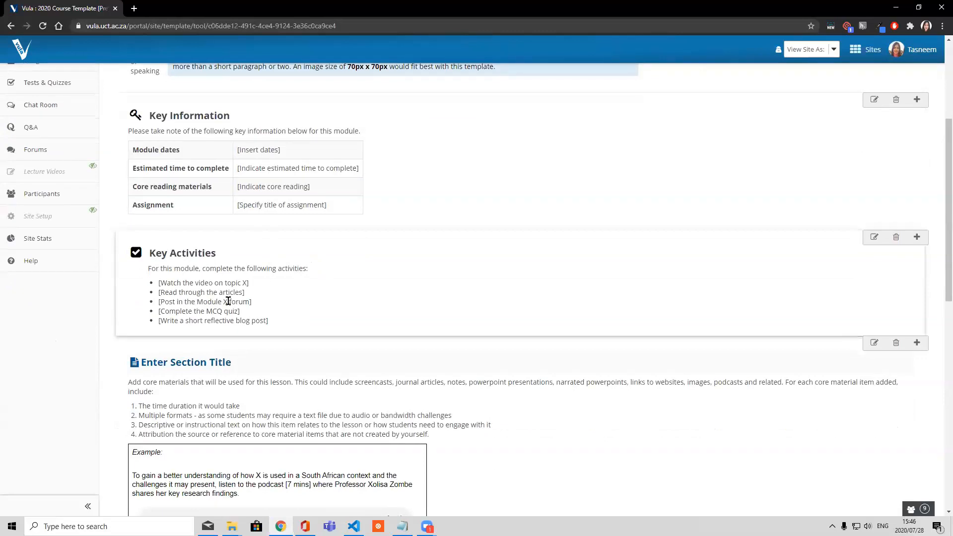
Examine the Lesson template's core materials example, assignment, student help and Module Checklist blocks, and return to the page heading
scroll(229, 301, down, 1)
scroll(229, 300, down, 3)
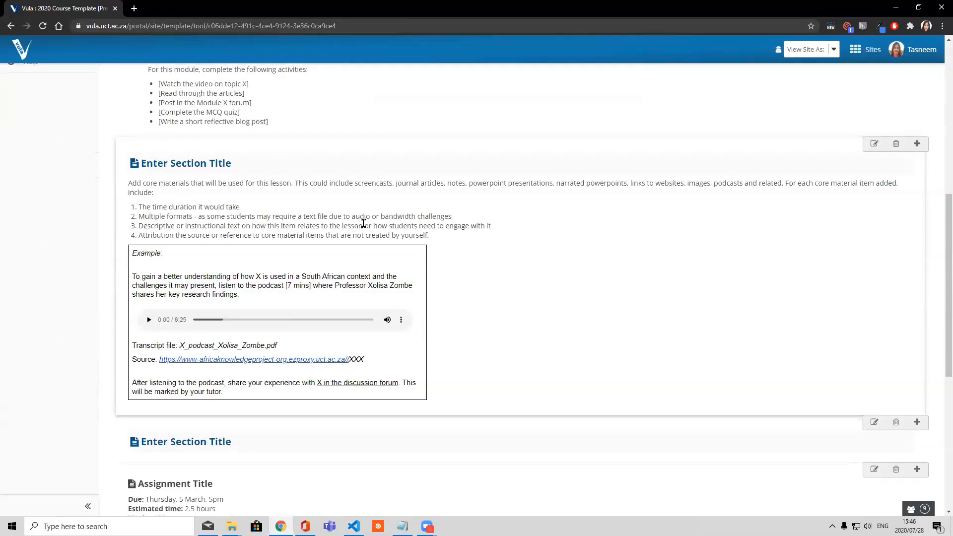
scroll(546, 283, down, 3)
scroll(546, 282, down, 2)
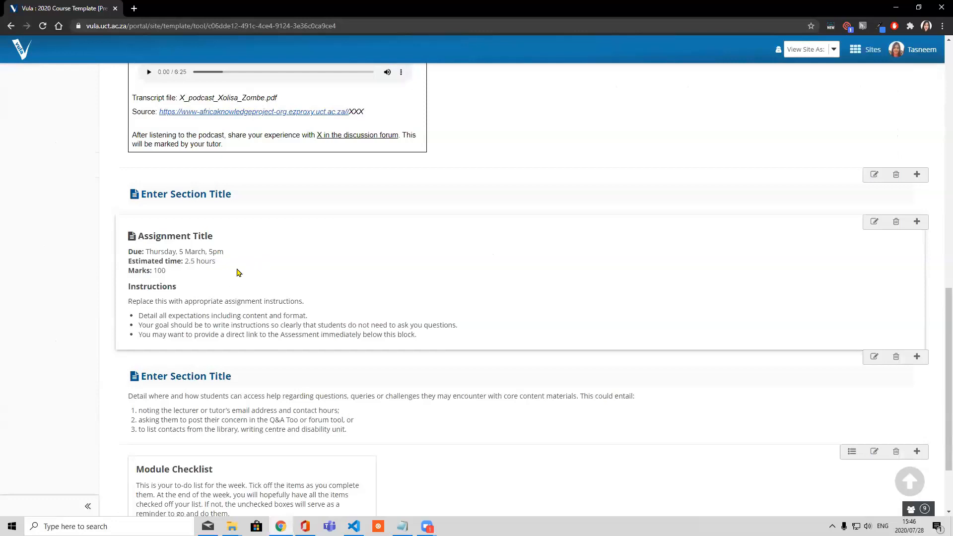
scroll(273, 290, down, 1)
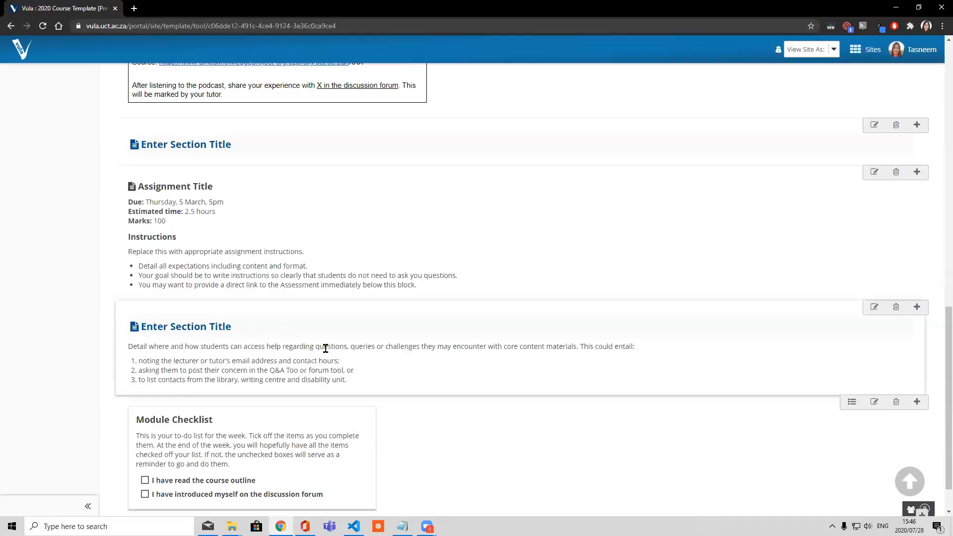
scroll(208, 362, down, 1)
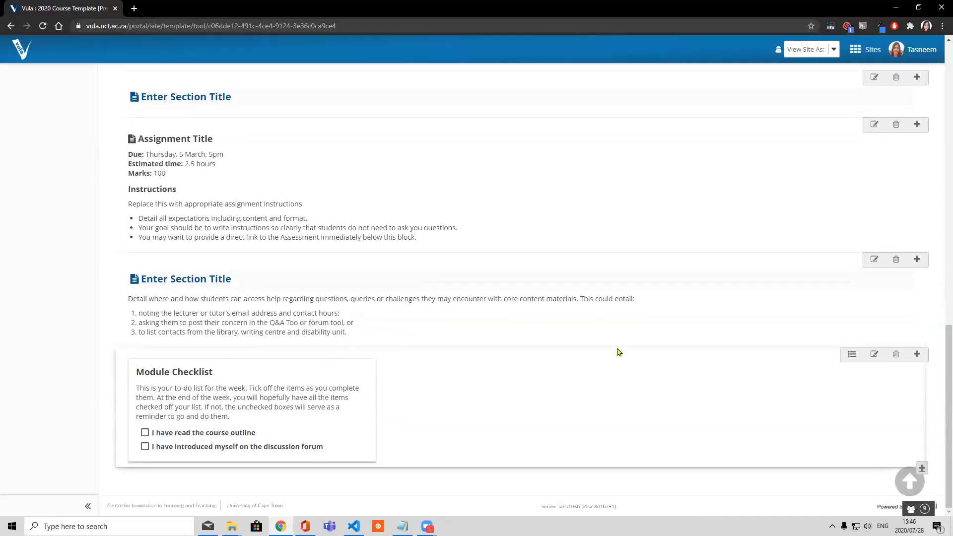
drag(947, 380, 937, 49)
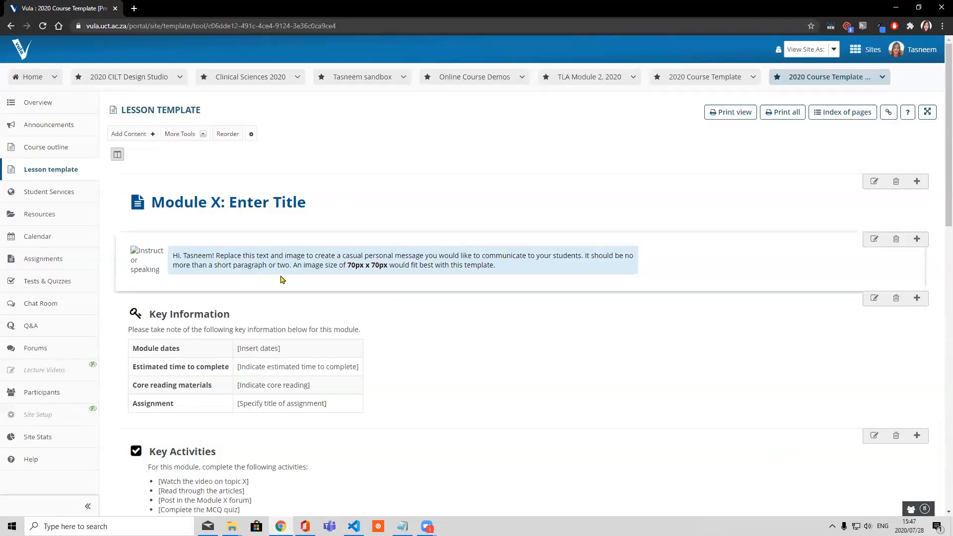
Start creating a new site in Home's Worksite Setup, choosing to build it from the 2020 course template
click(20, 83)
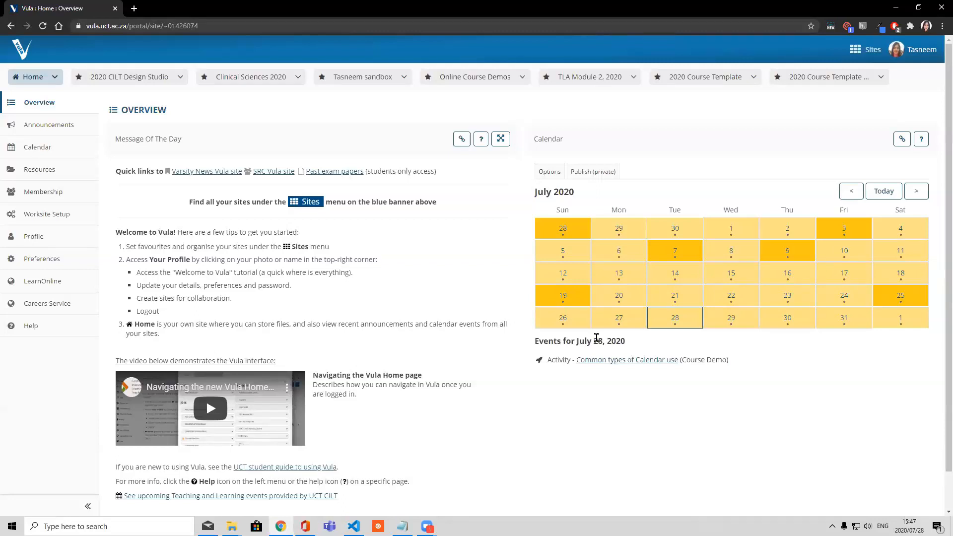
click(71, 215)
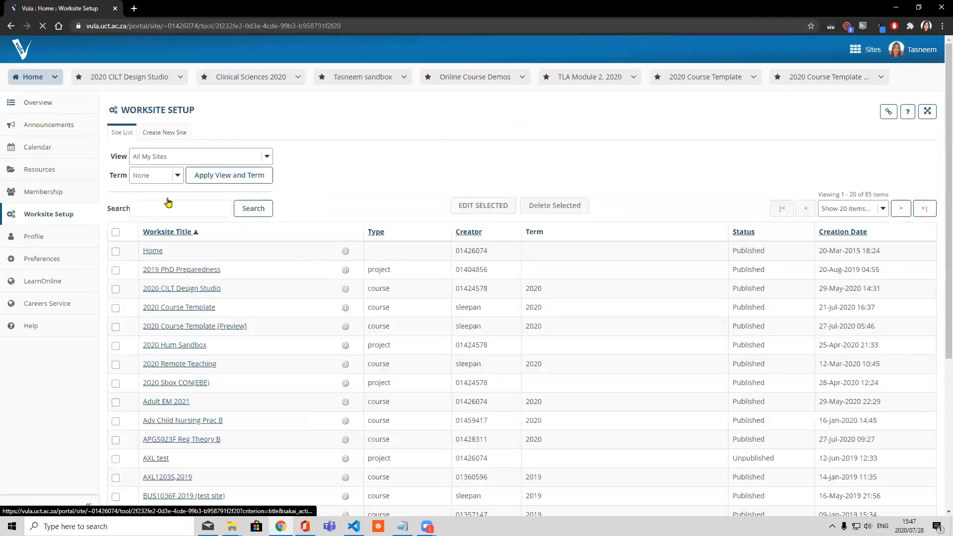
click(168, 136)
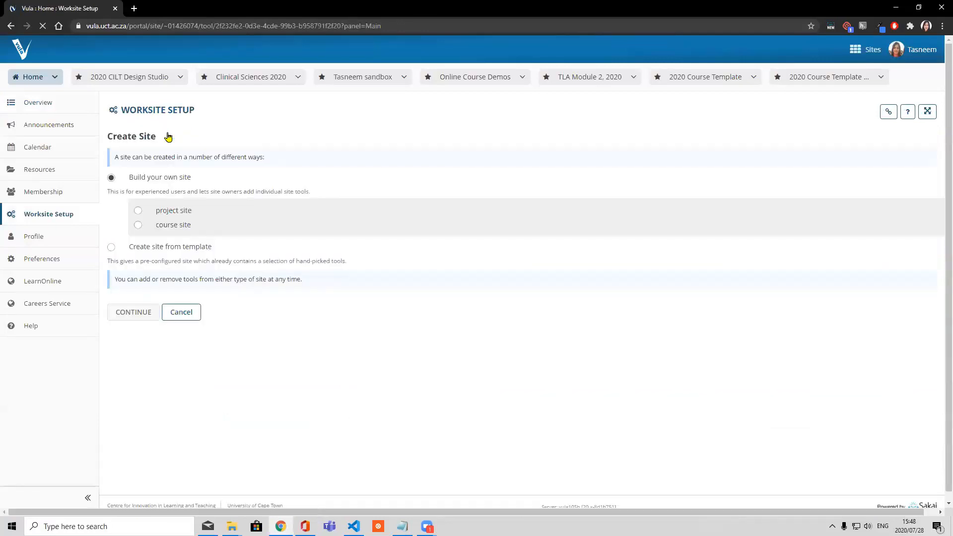
click(111, 248)
click(143, 242)
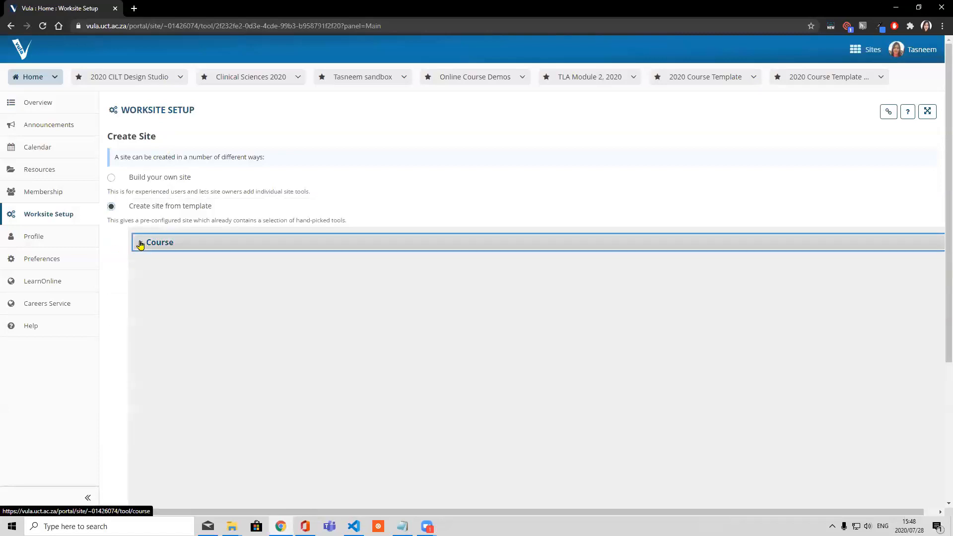
click(141, 263)
scroll(170, 272, down, 5)
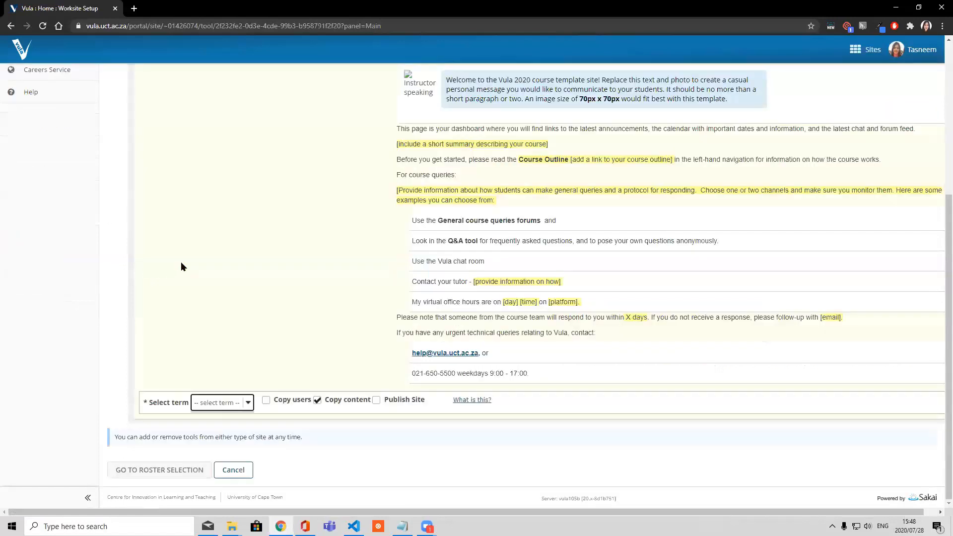
Set the new site's term to 2020 and proceed to roster selection
click(229, 406)
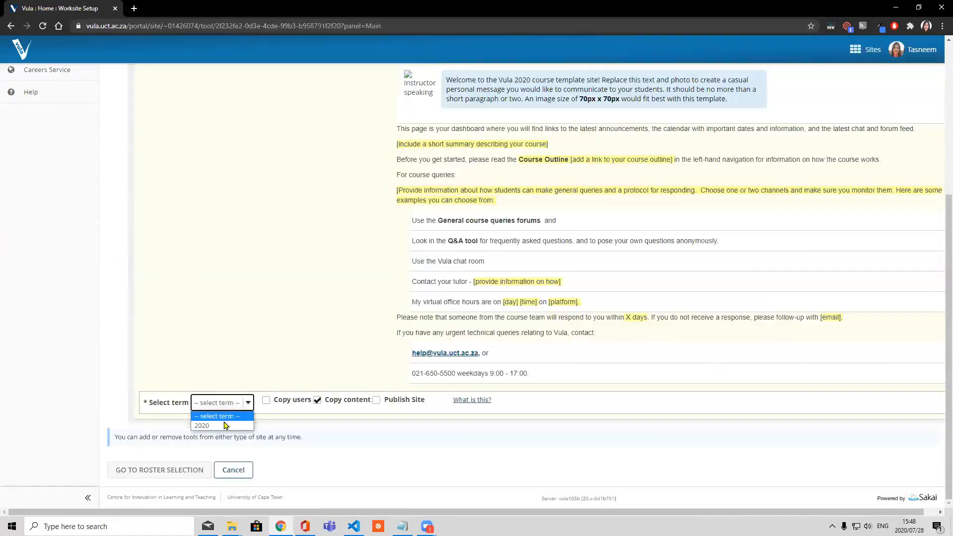
click(224, 426)
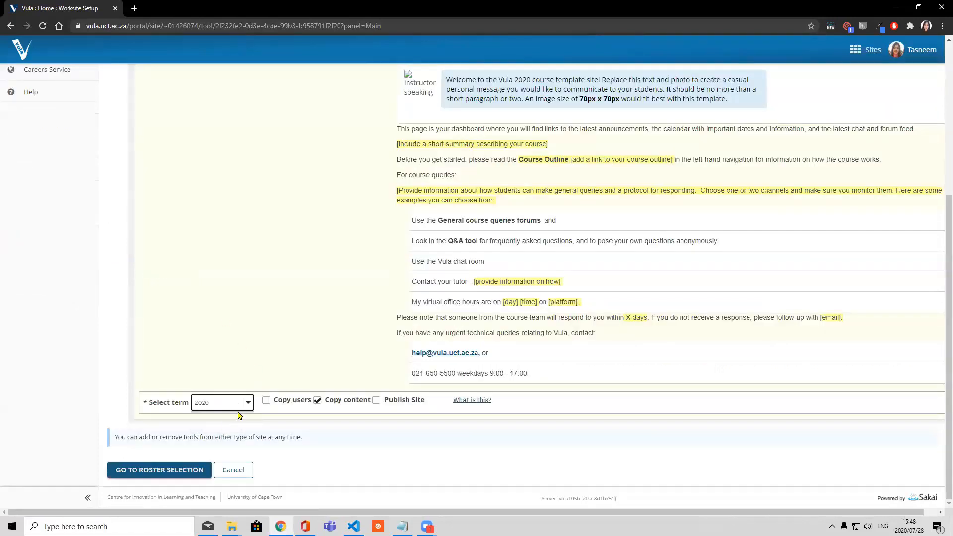
click(166, 470)
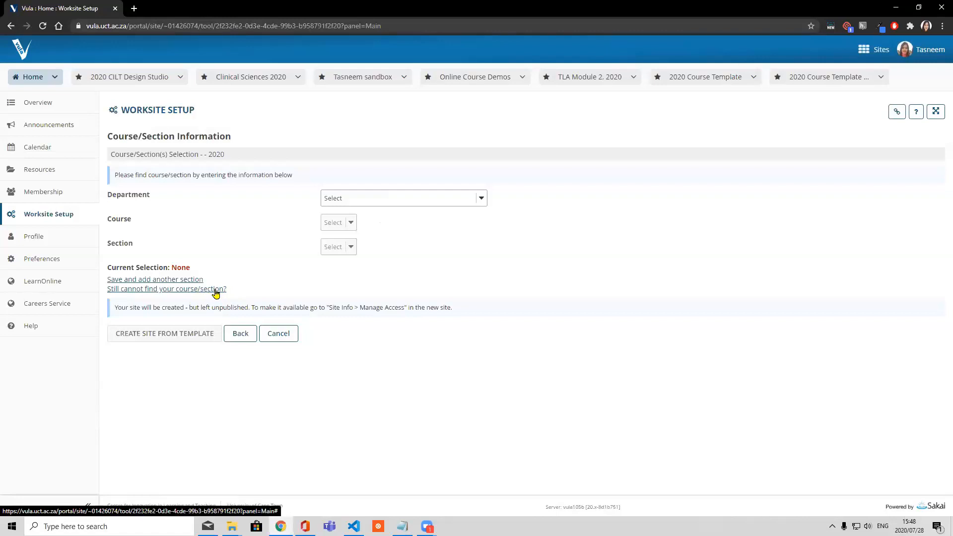
Check the available departments without choosing one, and switch to manual entry for a course/section that cannot be found
click(380, 200)
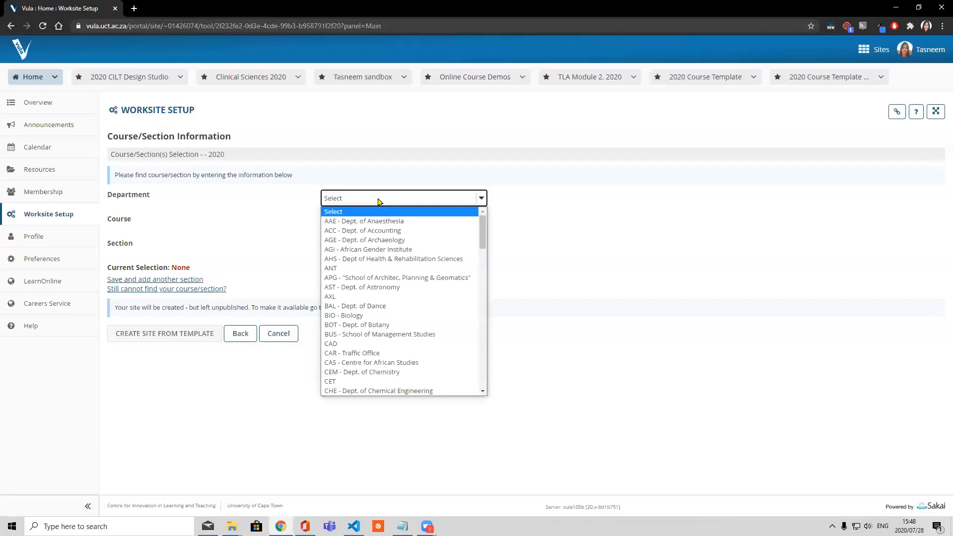
click(260, 232)
click(190, 296)
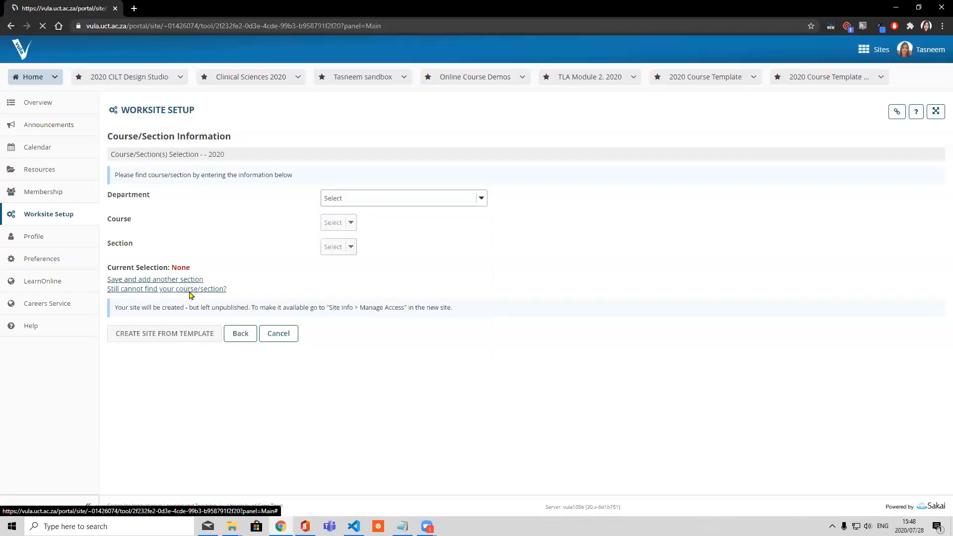
Enter test as the course code, create the site from the template and open the new site
click(147, 254)
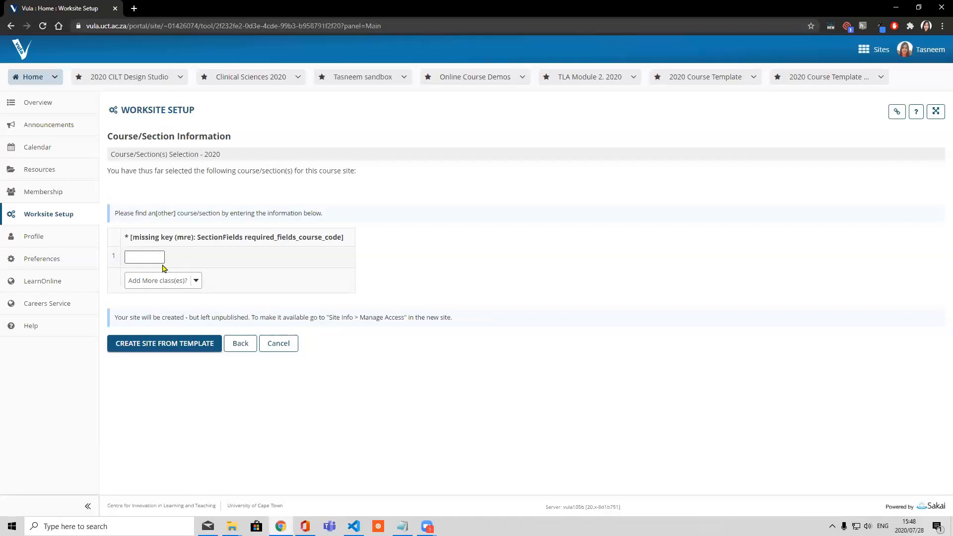
click(156, 258)
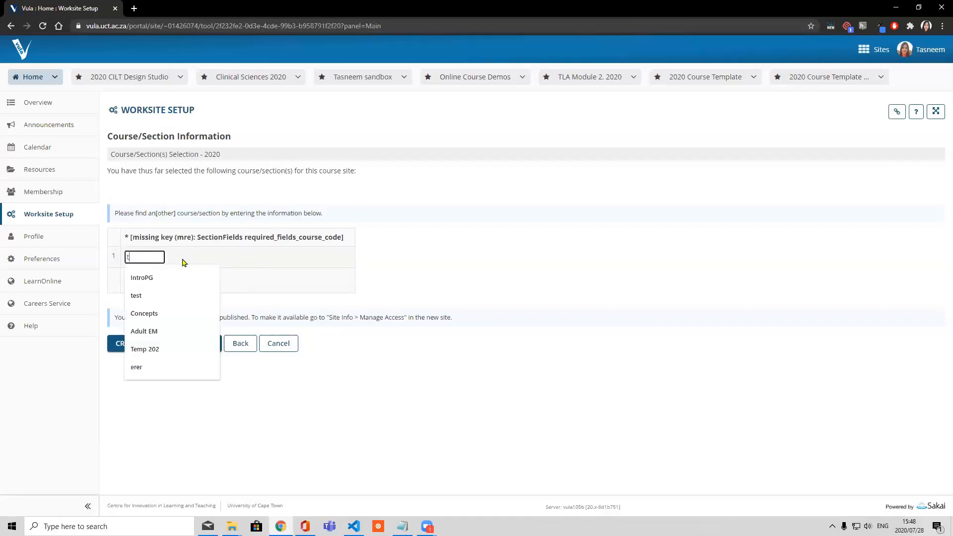
text(test)
click(212, 258)
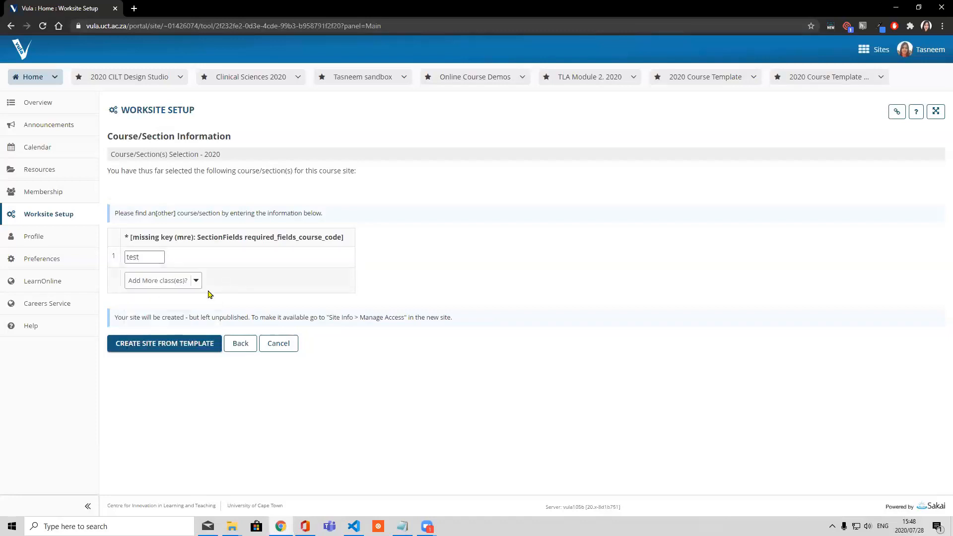
click(155, 343)
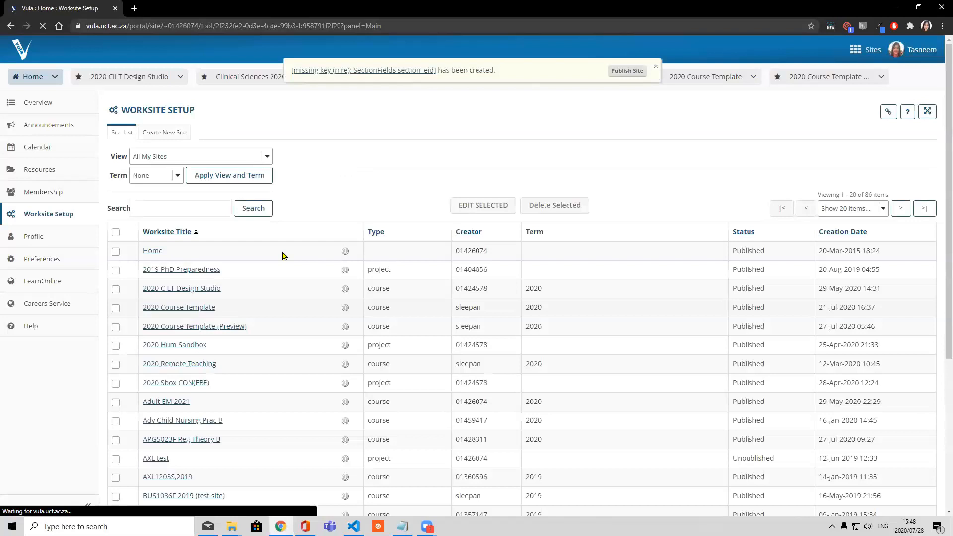
click(391, 71)
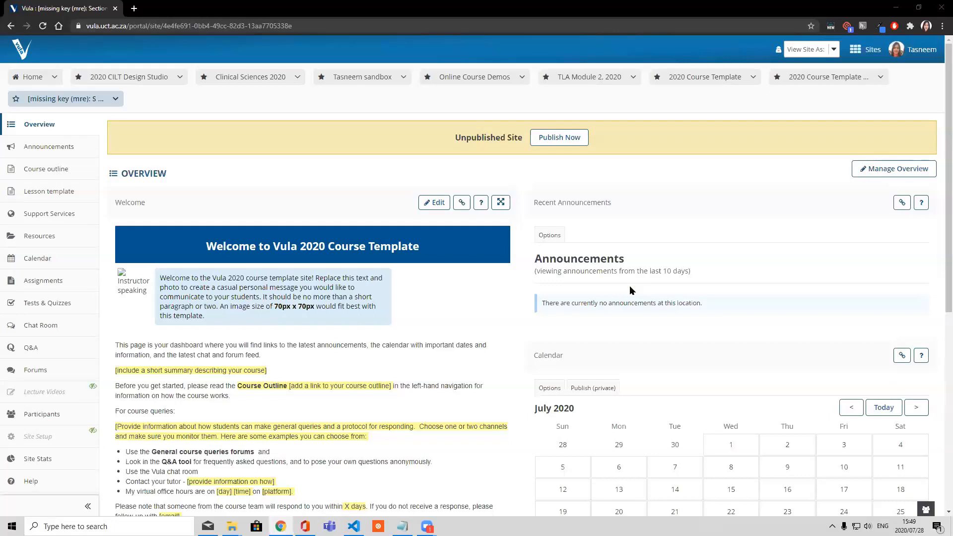
Open the sandbox site's CKeditor templates page and highlight its module title, section title and personal message text
click(347, 79)
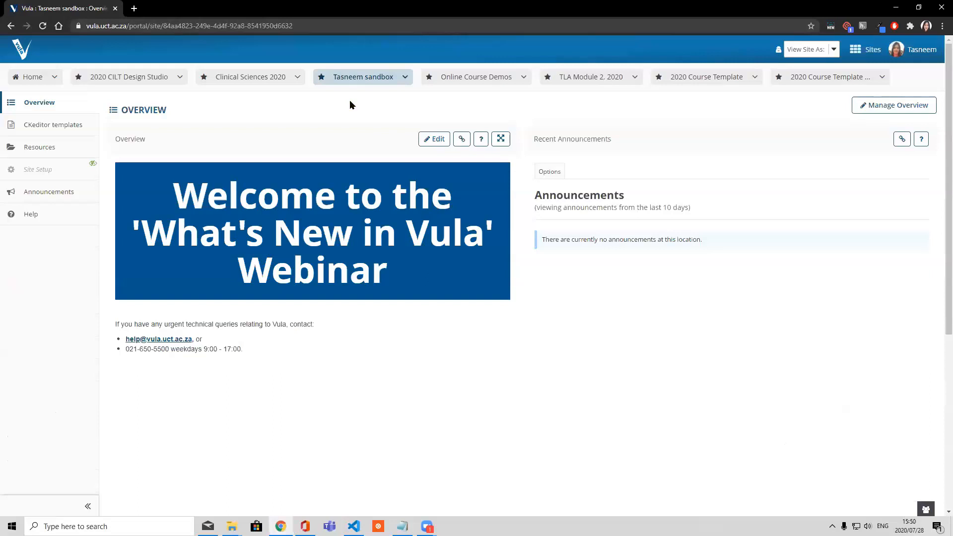
click(62, 130)
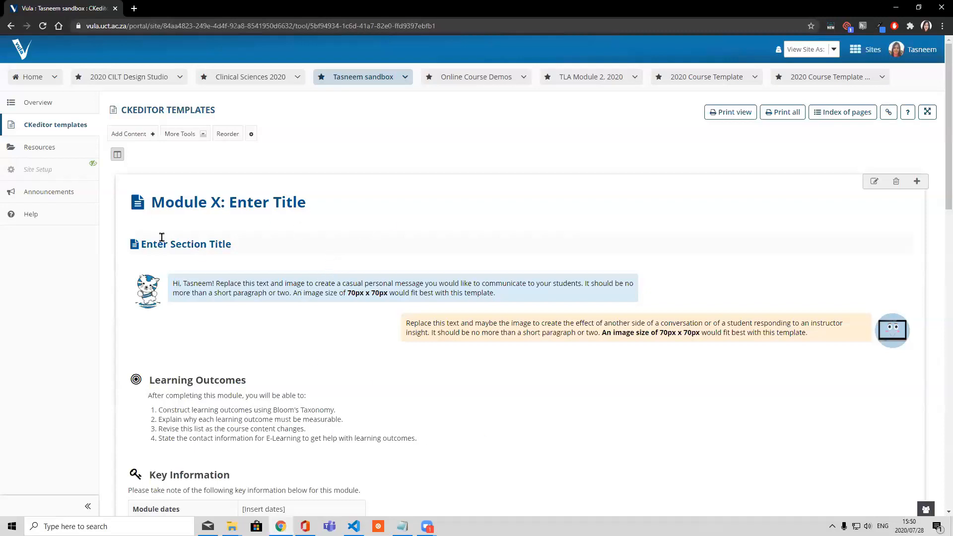
drag(155, 204, 302, 211)
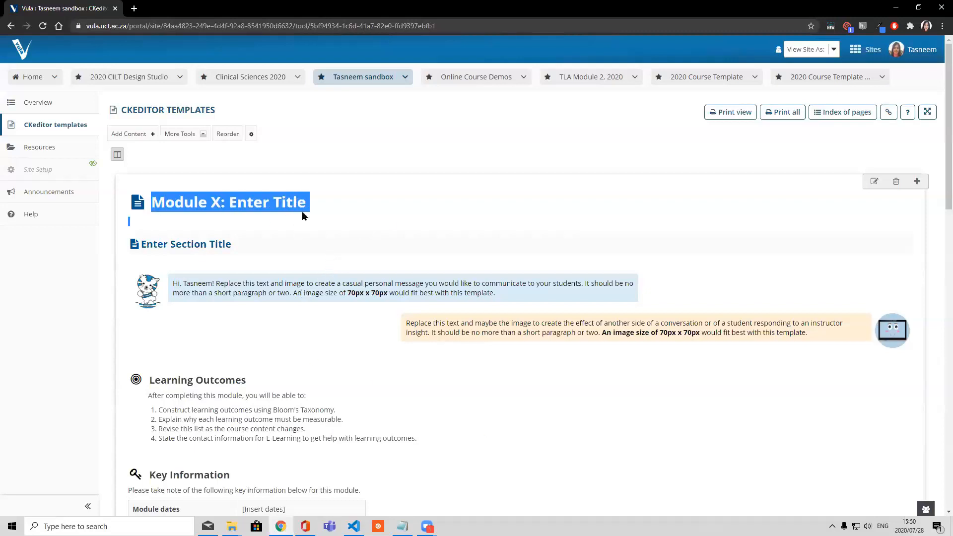
click(149, 245)
drag(150, 244, 232, 246)
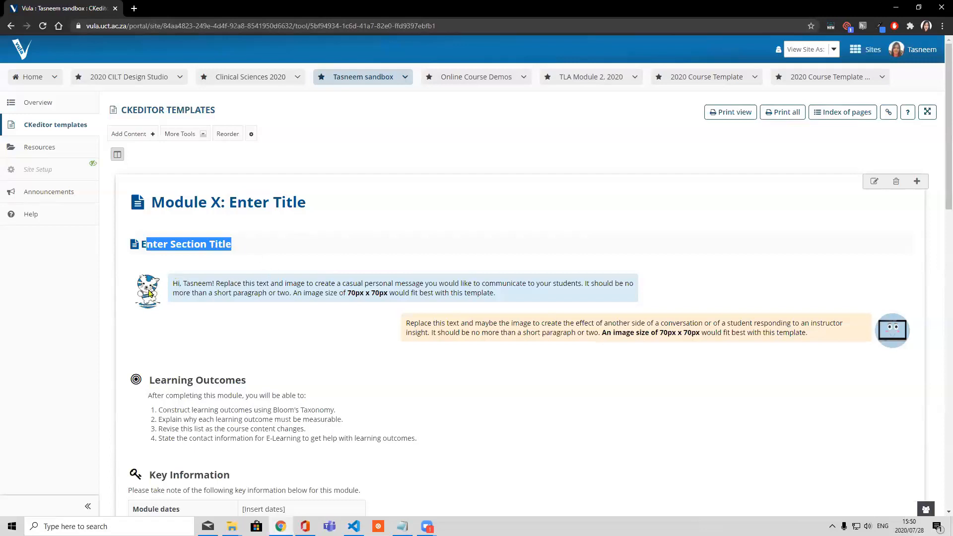
drag(174, 283, 506, 289)
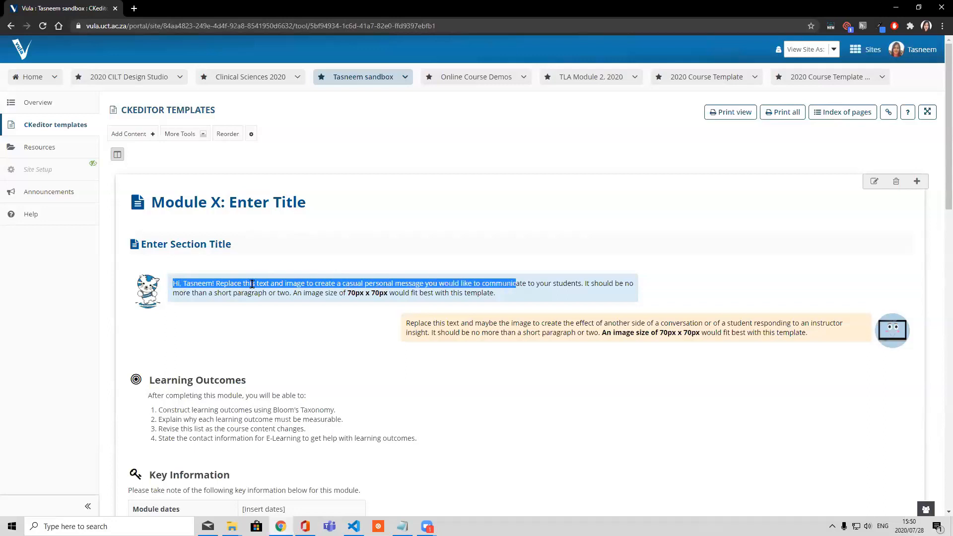
drag(197, 283, 186, 283)
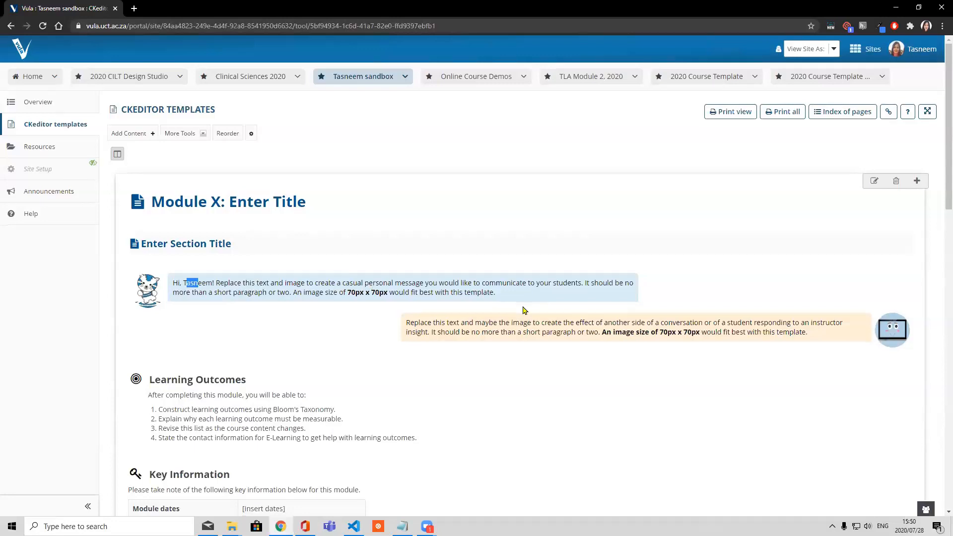
Review the template examples on the page, from Learning Outcomes and Key Information through to the Discussion Forum and alert boxes
scroll(526, 310, down, 2)
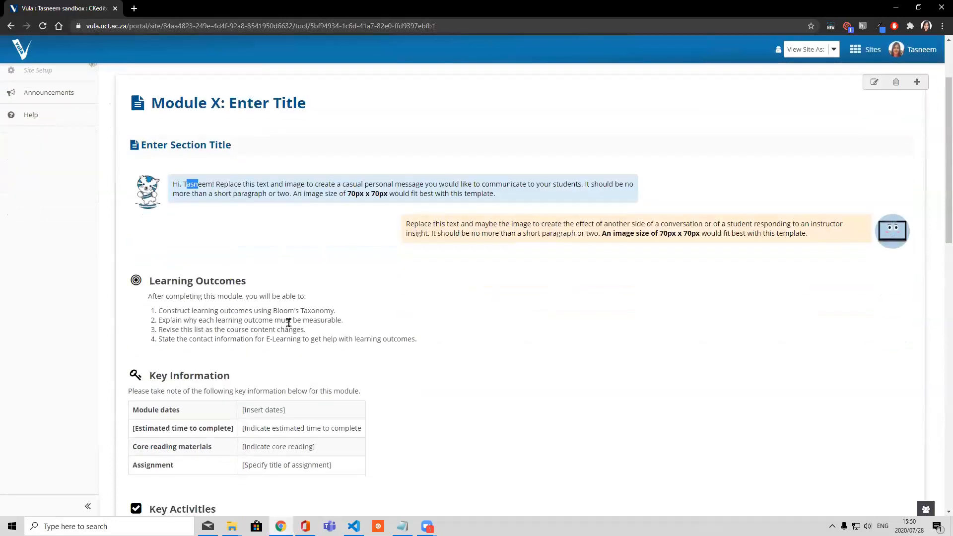
scroll(290, 320, down, 1)
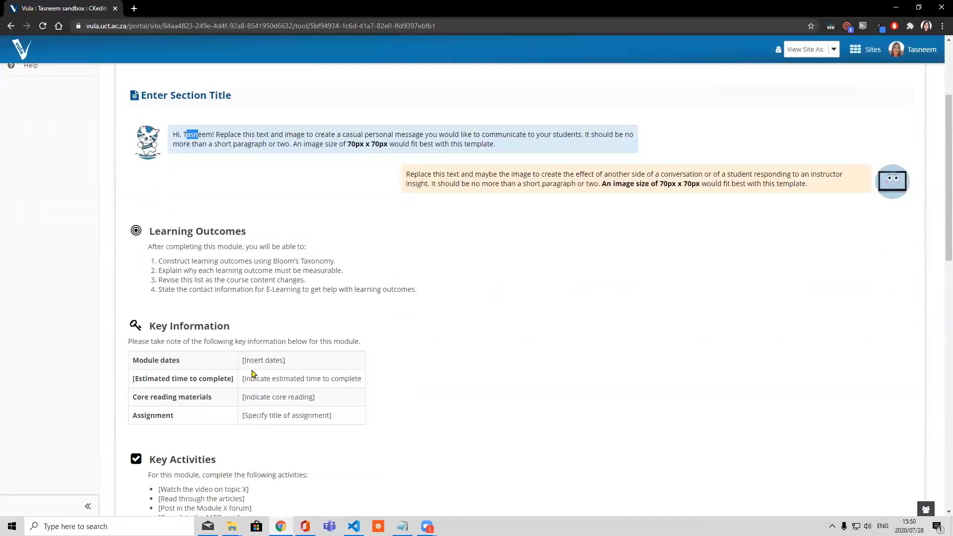
scroll(254, 375, down, 1)
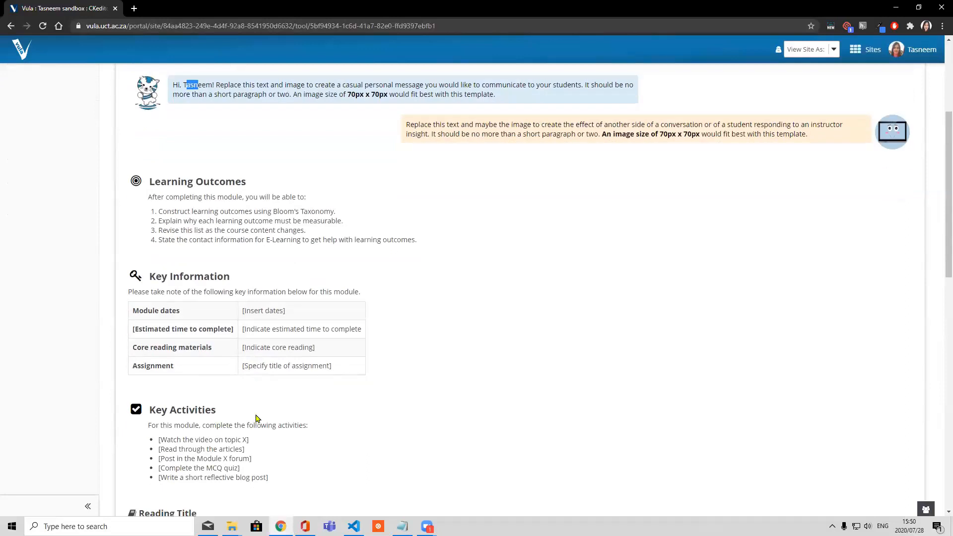
scroll(257, 418, down, 3)
scroll(212, 379, down, 2)
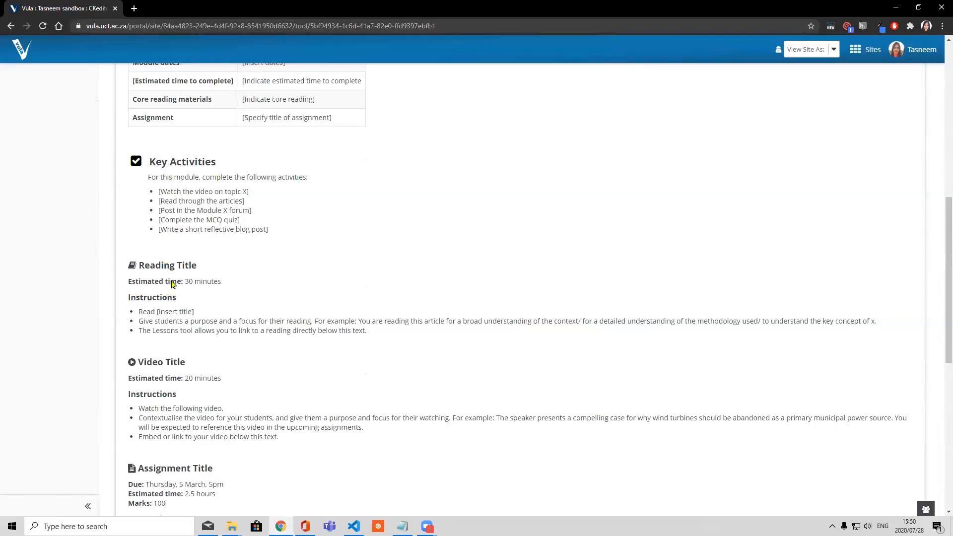
scroll(184, 288, down, 1)
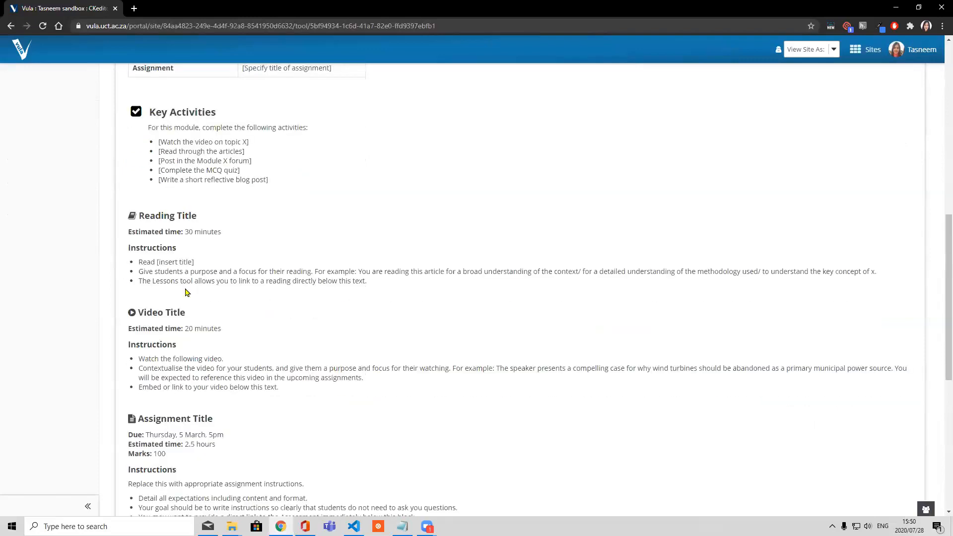
scroll(187, 292, down, 6)
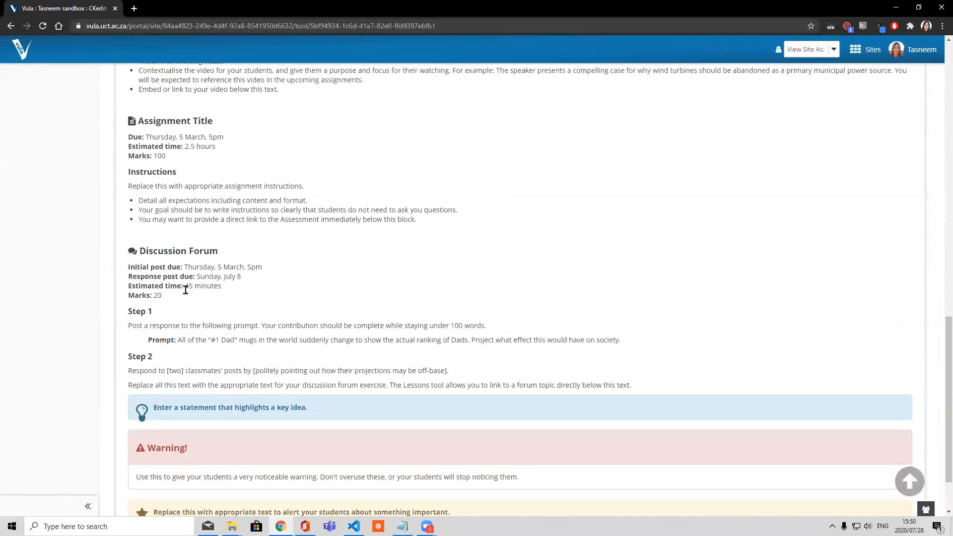
scroll(179, 268, up, 1)
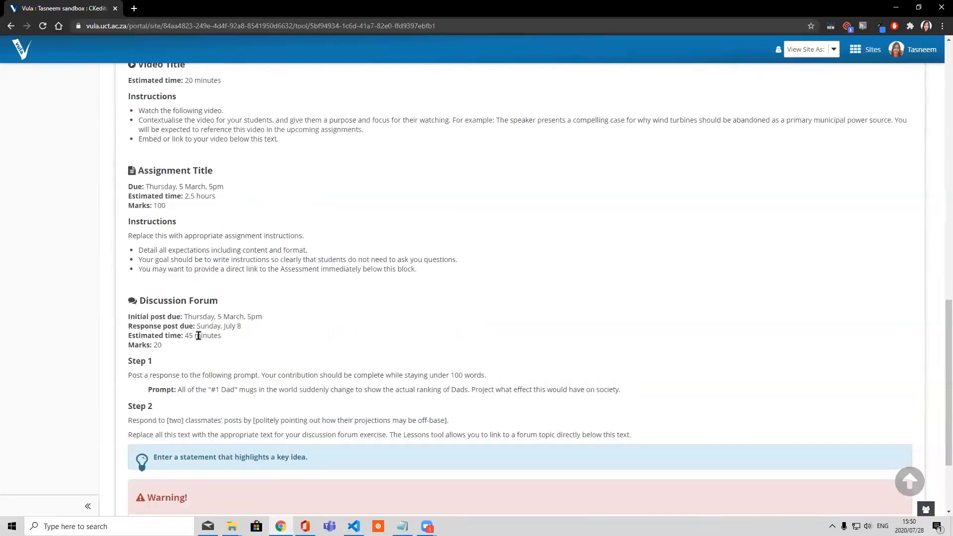
scroll(221, 332, down, 3)
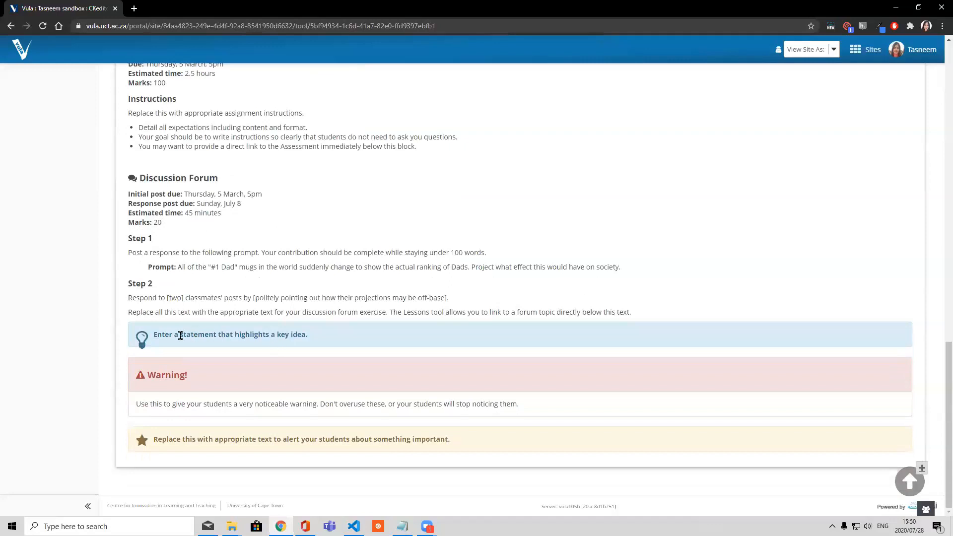
Highlight the key idea statement and the Warning! heading among the alert box examples, and return to the page's beginning
drag(153, 335, 319, 335)
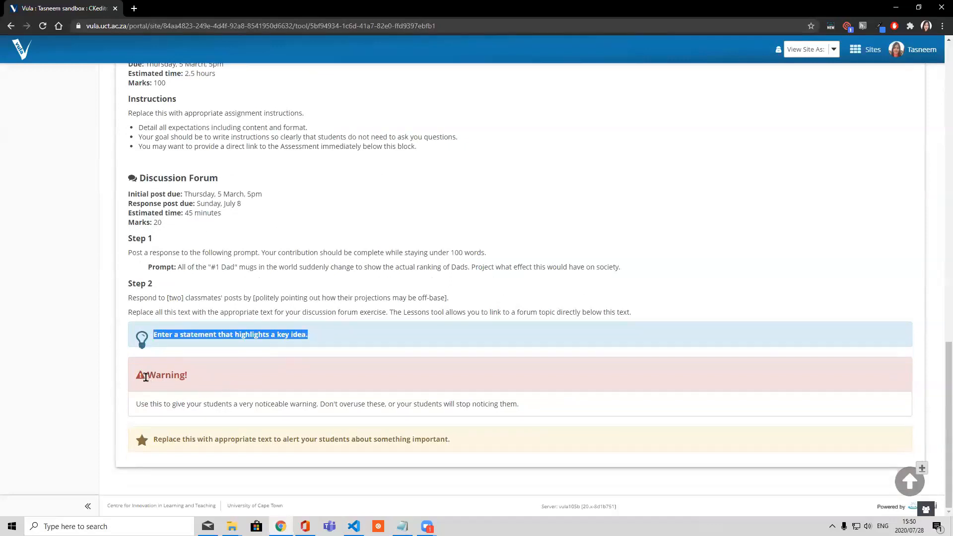
drag(144, 377, 201, 379)
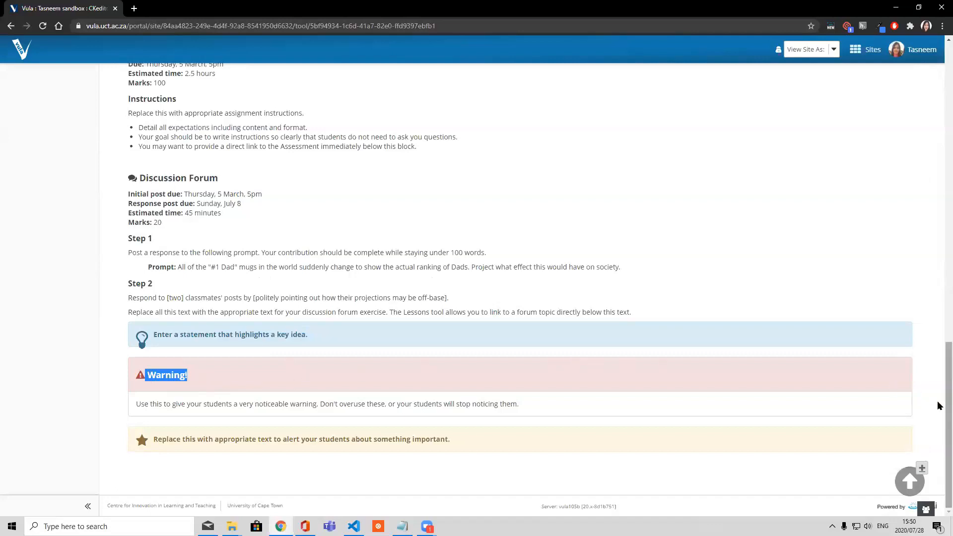
scroll(940, 388, up, 9)
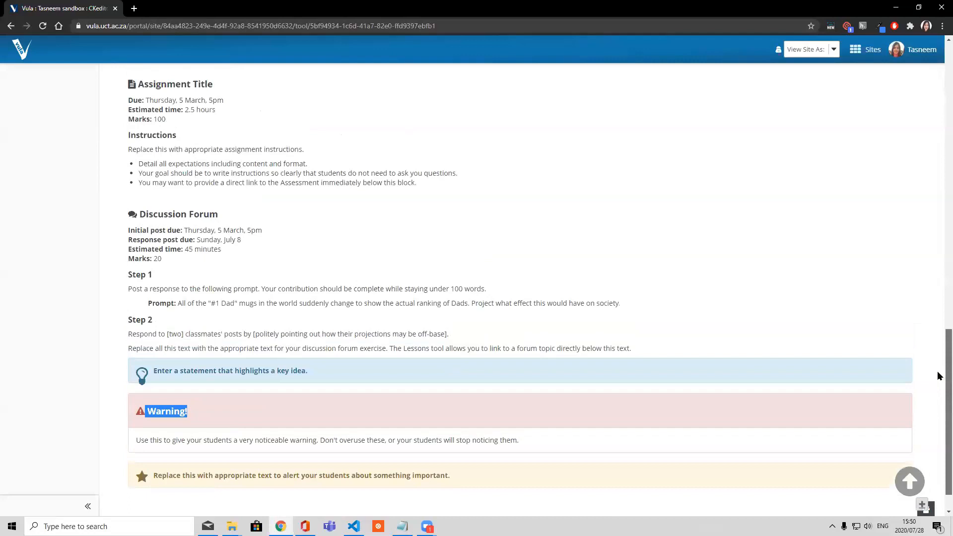
scroll(939, 169, up, 9)
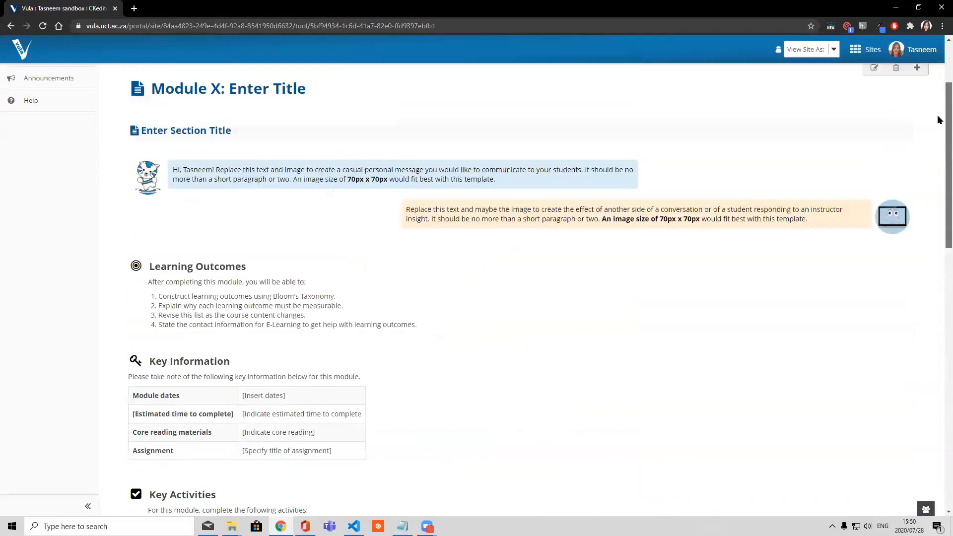
Add one new lesson page titled Webinar test 1 to the site
click(203, 134)
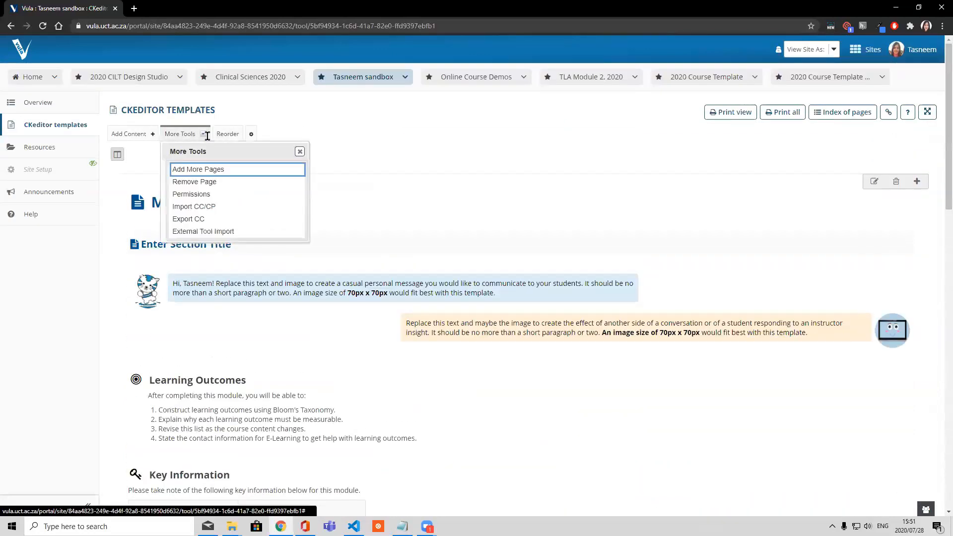
click(209, 168)
text(Week)
key(BackSpace)
key(BackSpace)
key(BackSpace)
key(BackSpace)
text(ebinar test 1)
click(181, 255)
text(1)
click(123, 295)
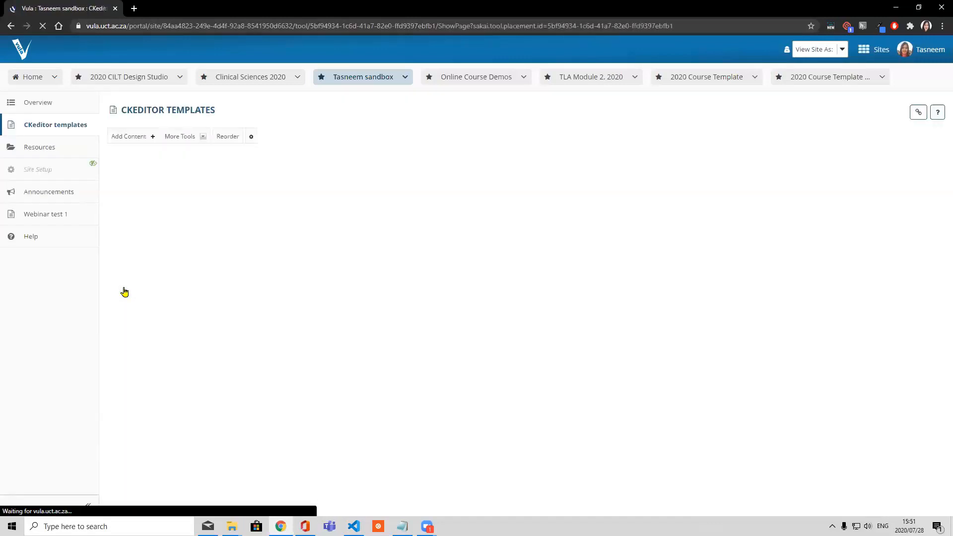
Open the Webinar test 1 page, leaving the current one, and start a new text item on it
click(56, 217)
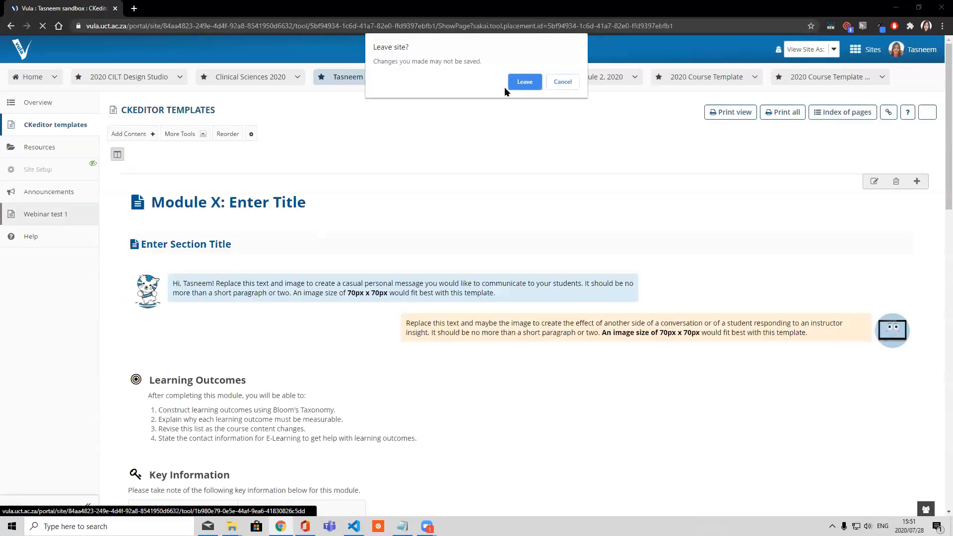
click(521, 82)
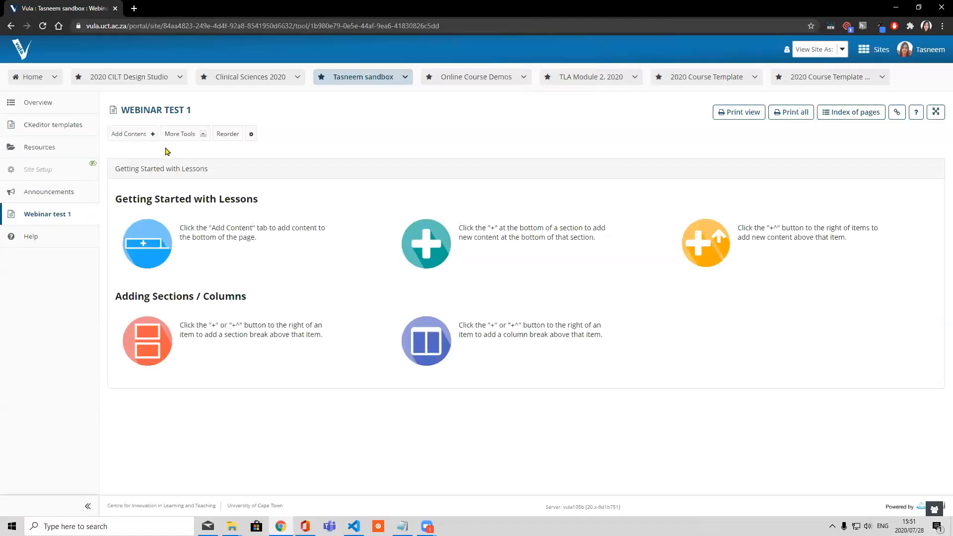
click(153, 139)
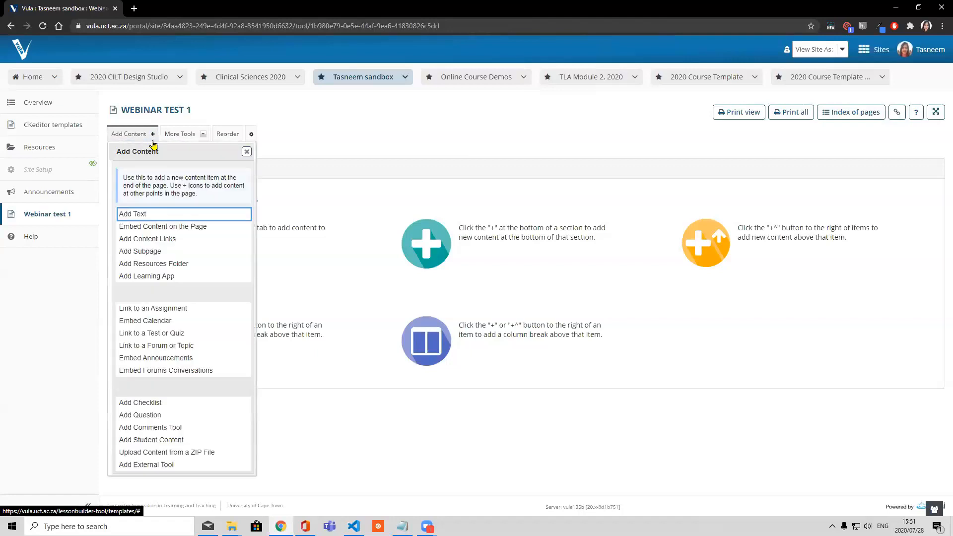
click(139, 214)
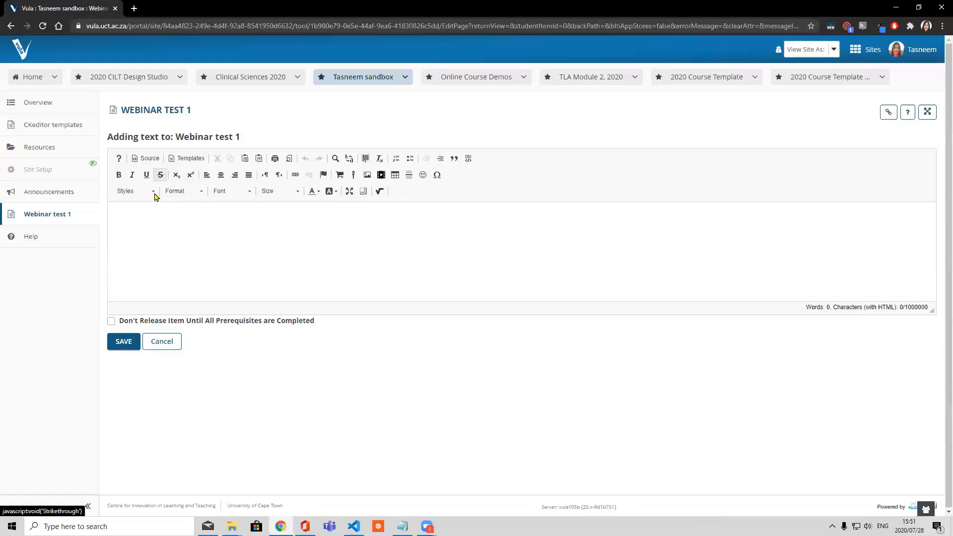
Look through the available content templates and insert the Lesson Title template into the text item
click(191, 160)
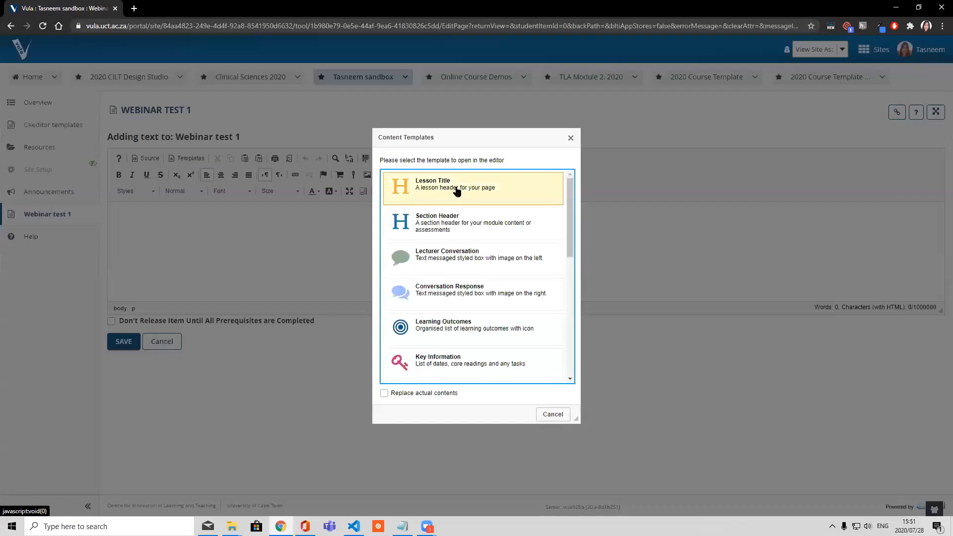
scroll(470, 199, down, 2)
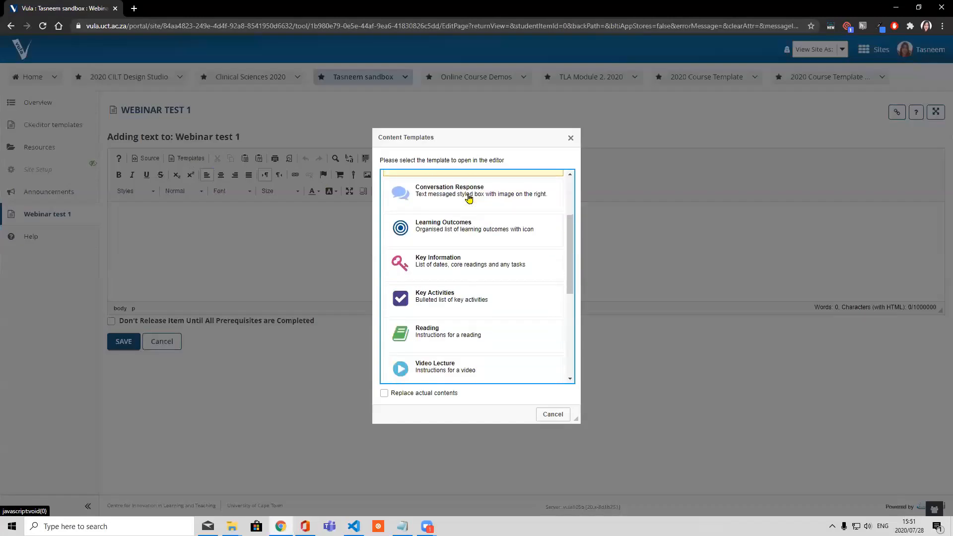
scroll(469, 198, down, 2)
scroll(470, 199, down, 2)
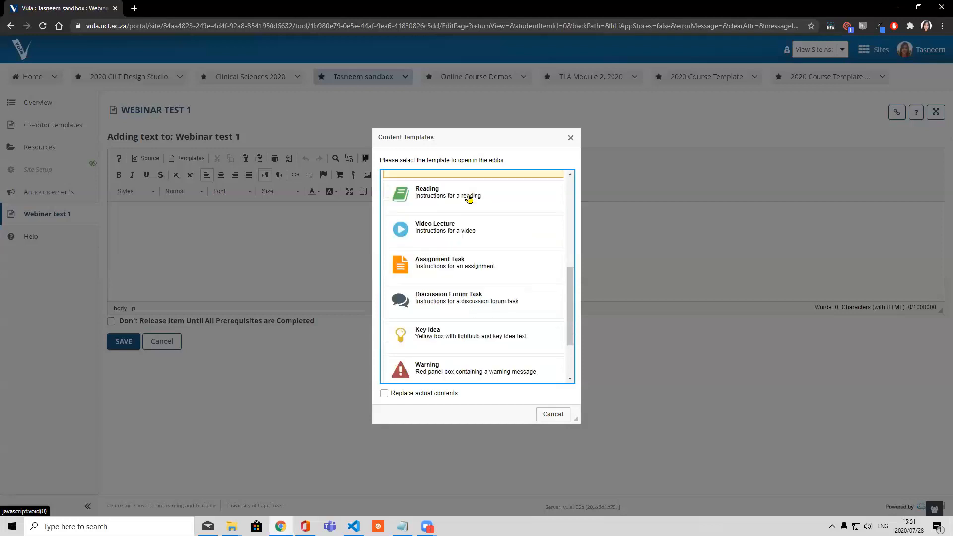
scroll(470, 199, up, 3)
scroll(469, 199, up, 5)
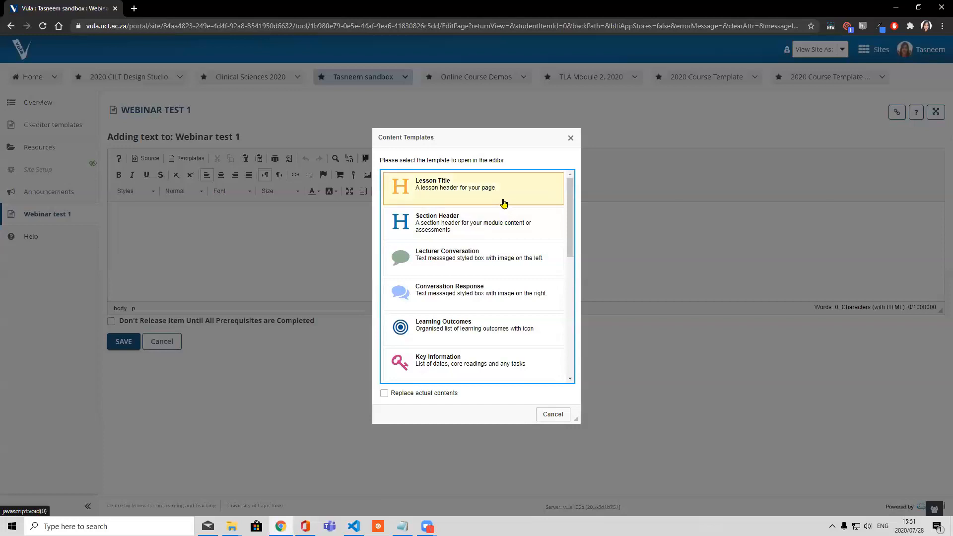
click(441, 193)
click(485, 193)
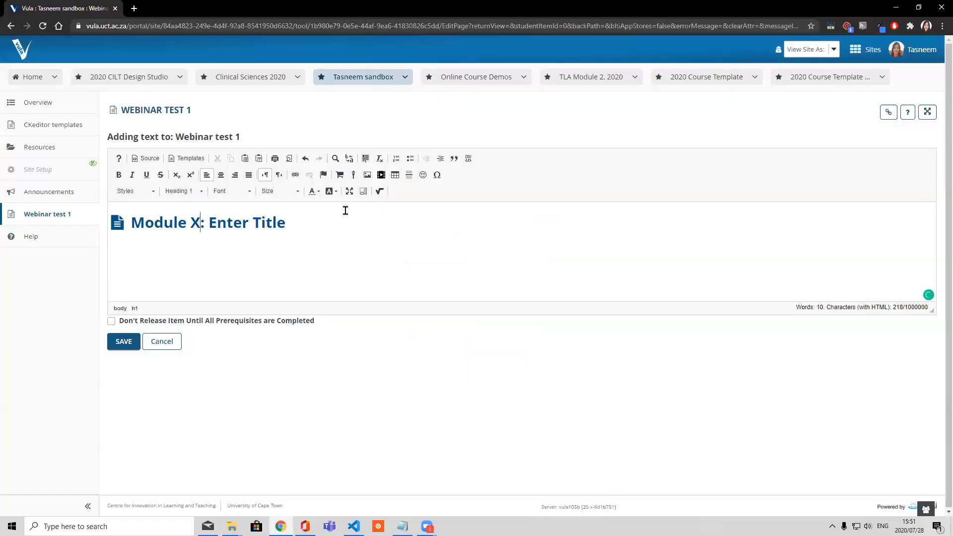
Change the inserted heading to "Module 1: Vula Webinar" and save the text item
key(BackSpace)
text(1)
key(Right)
drag(284, 224, 207, 223)
text(Vula Webinar)
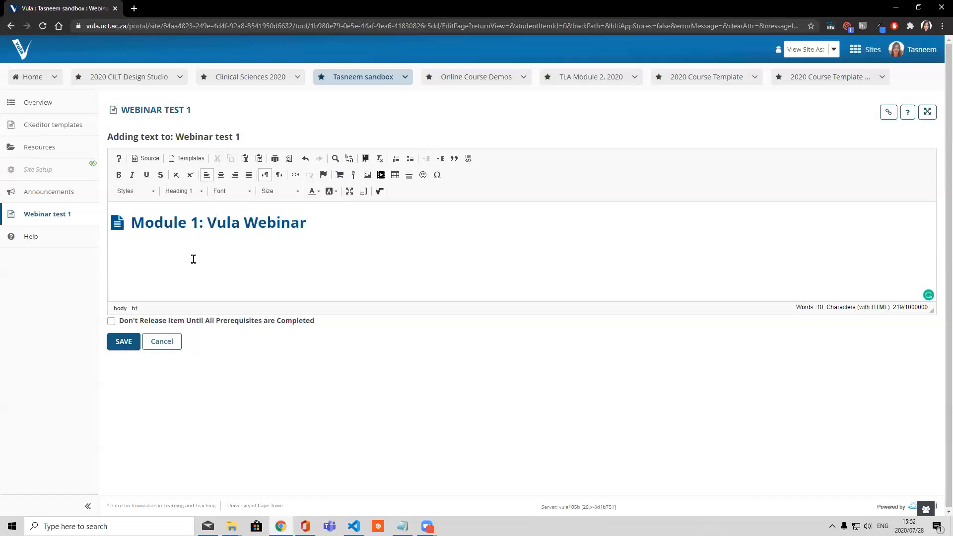
click(110, 347)
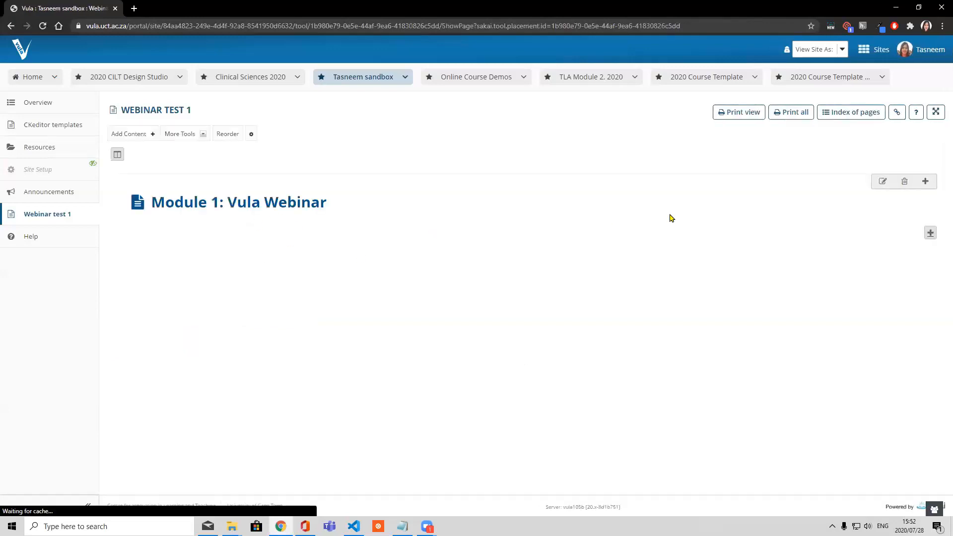
Add a text item below the module title, insert the Lecturer Conversation template and open its placeholder image's properties
click(930, 235)
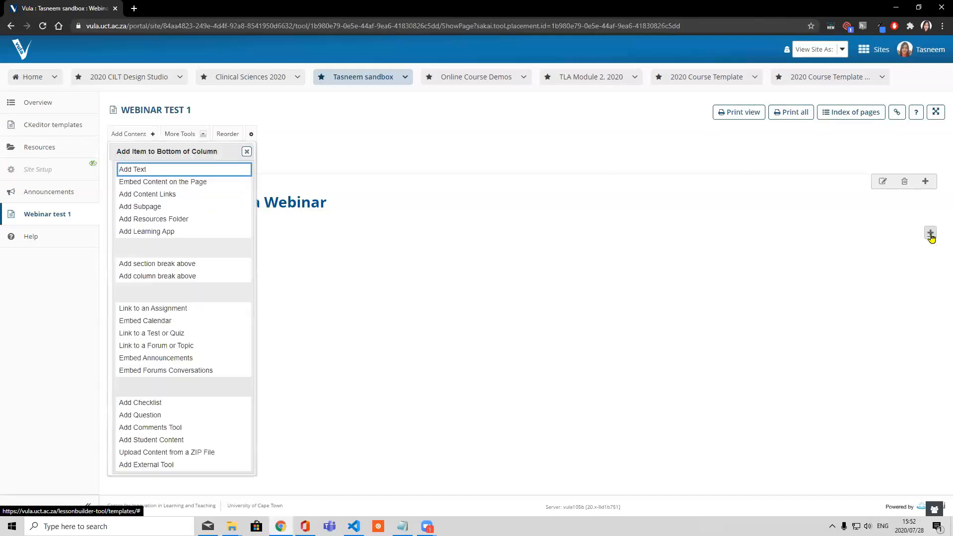
click(138, 171)
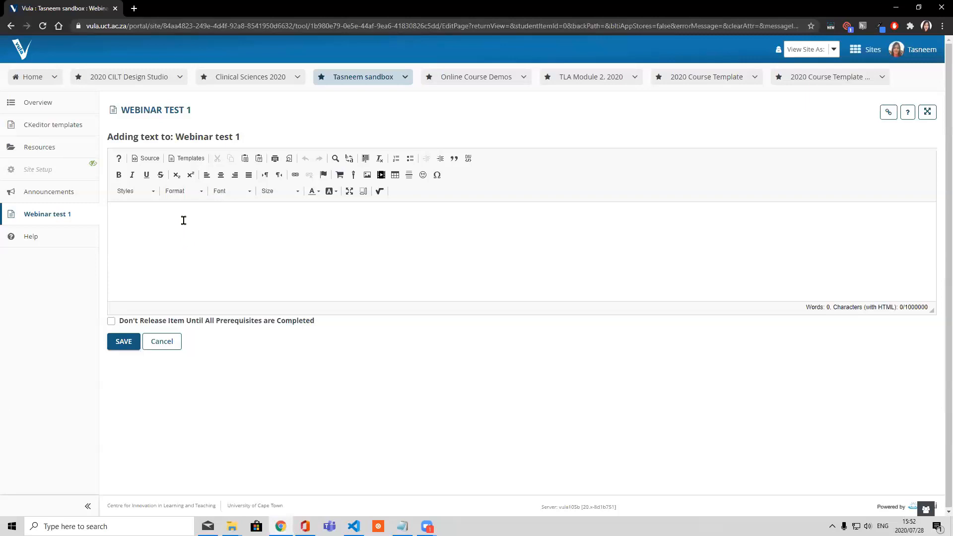
click(185, 159)
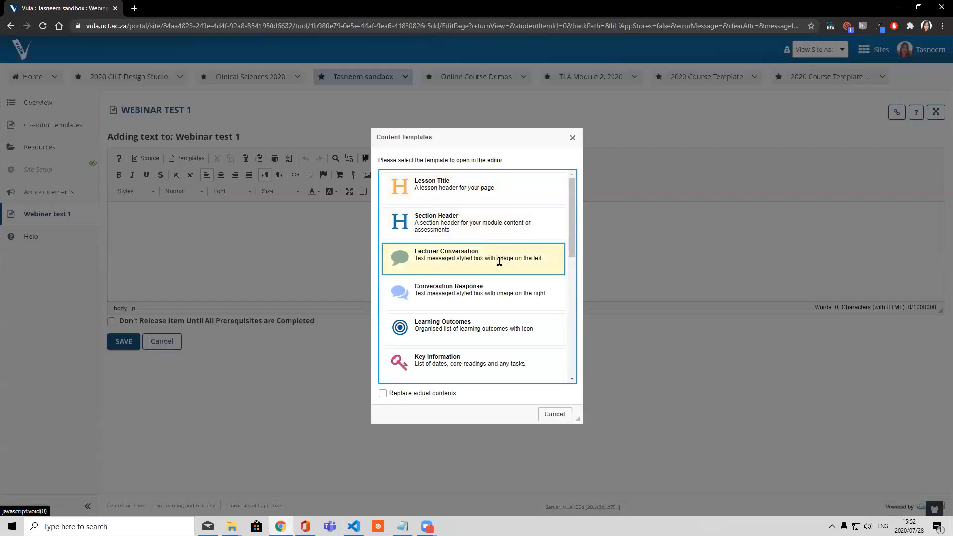
click(503, 261)
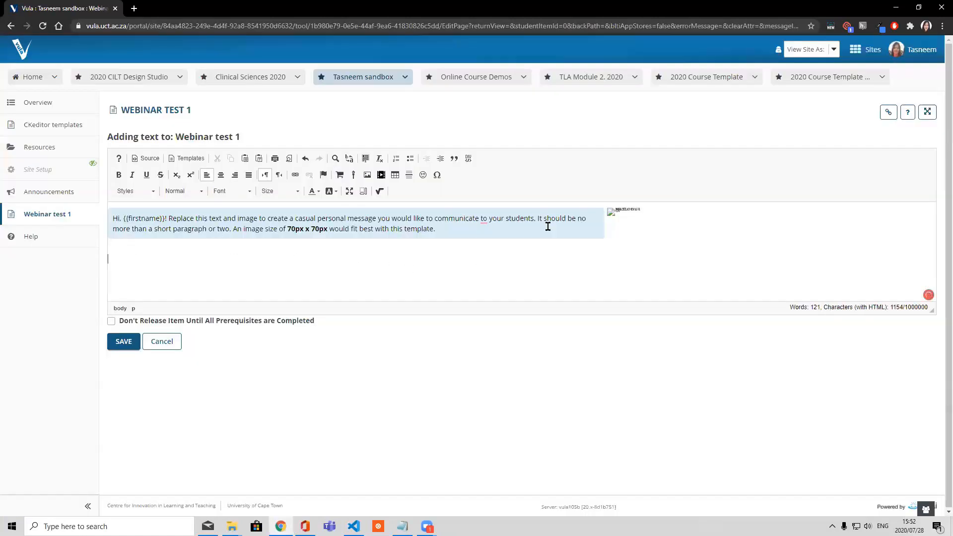
double_click(619, 227)
click(505, 237)
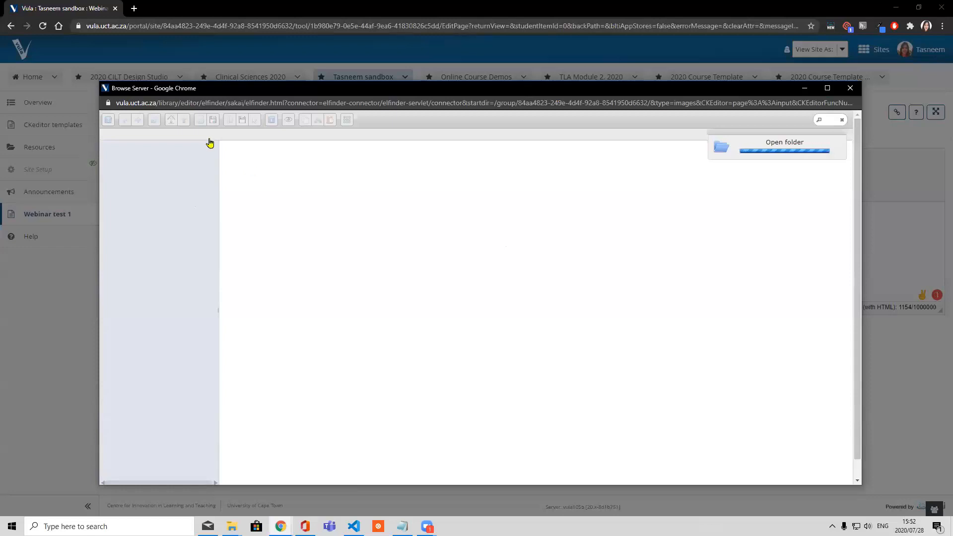
double_click(254, 155)
click(248, 195)
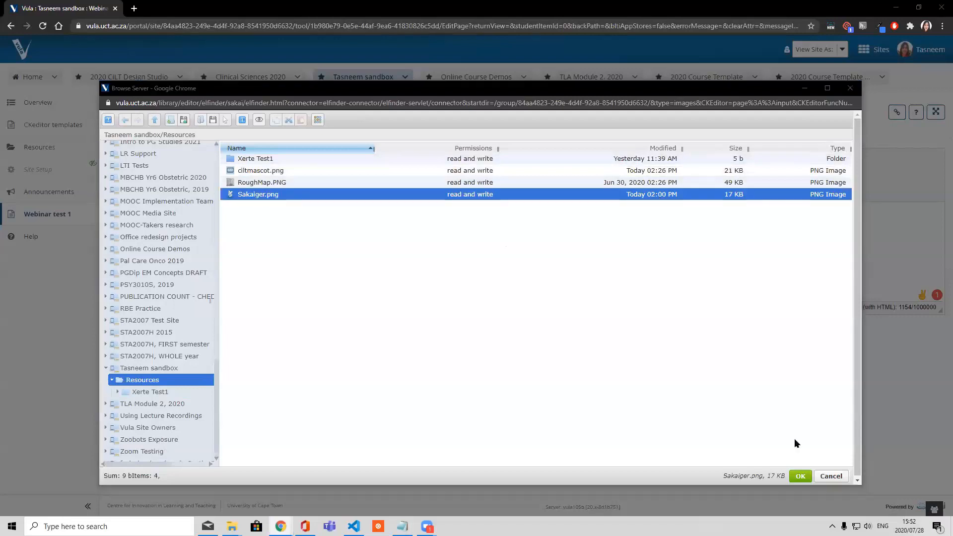
click(843, 477)
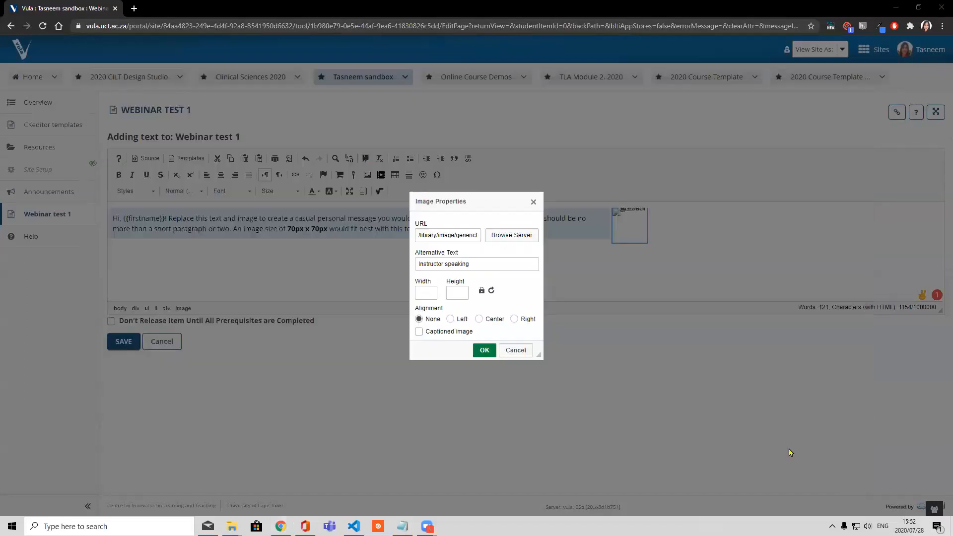
Choose Sakaiger.png from the sandbox site's Resources on the server as the conversation image's source
click(502, 237)
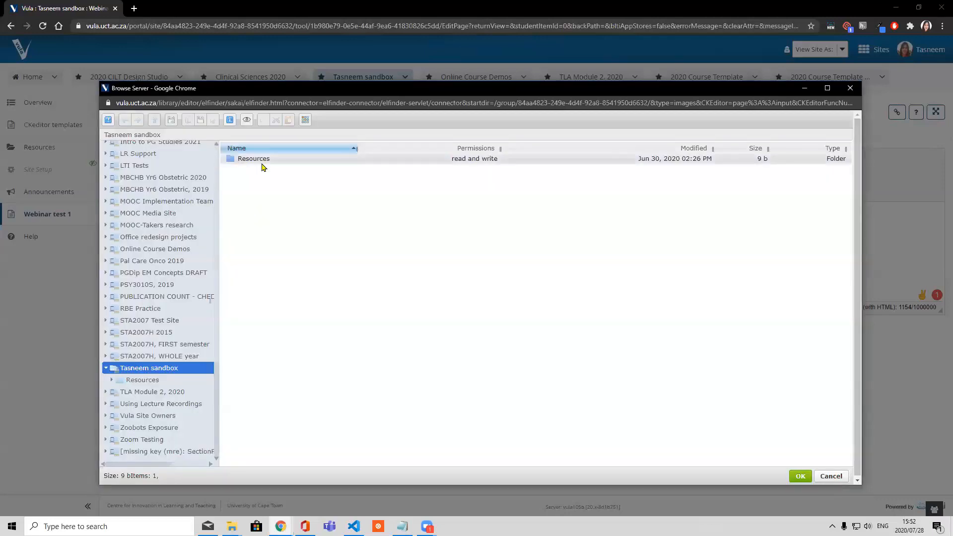
double_click(258, 160)
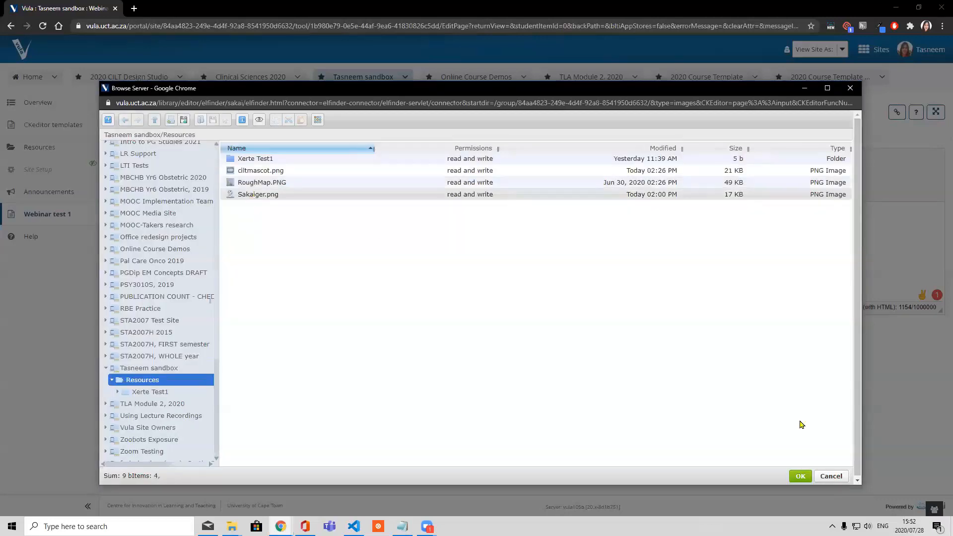
click(252, 195)
click(800, 476)
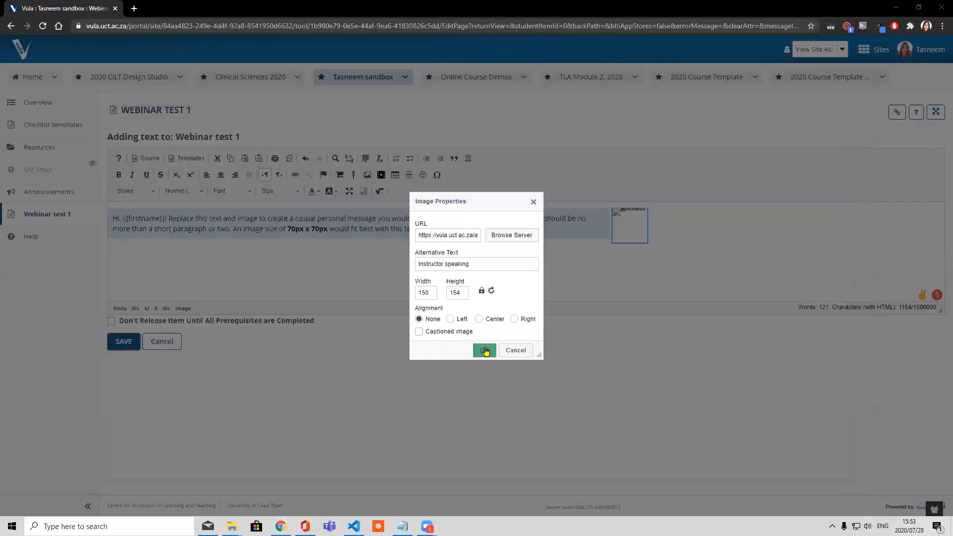
Apply the chosen image to the lecturer conversation block and save the text item
click(484, 351)
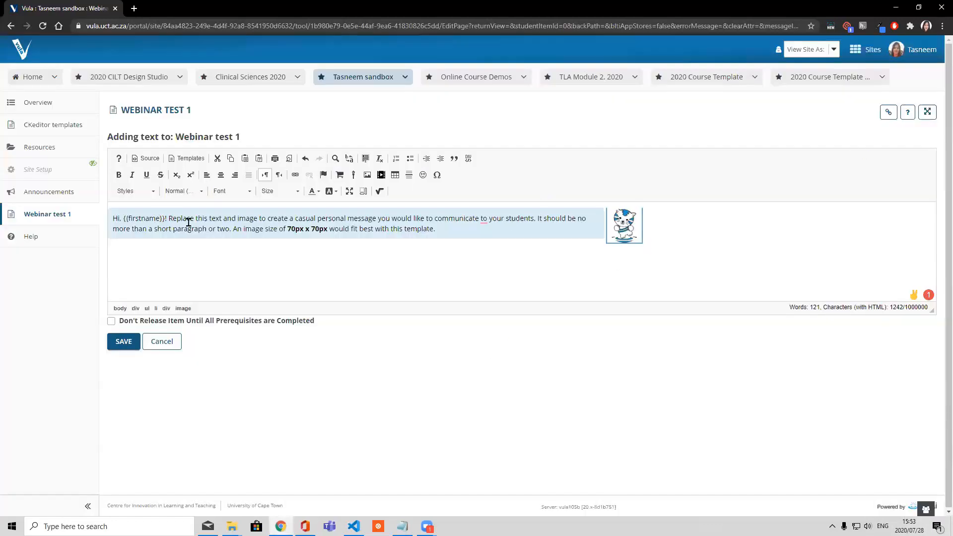
double_click(114, 218)
drag(124, 219, 439, 230)
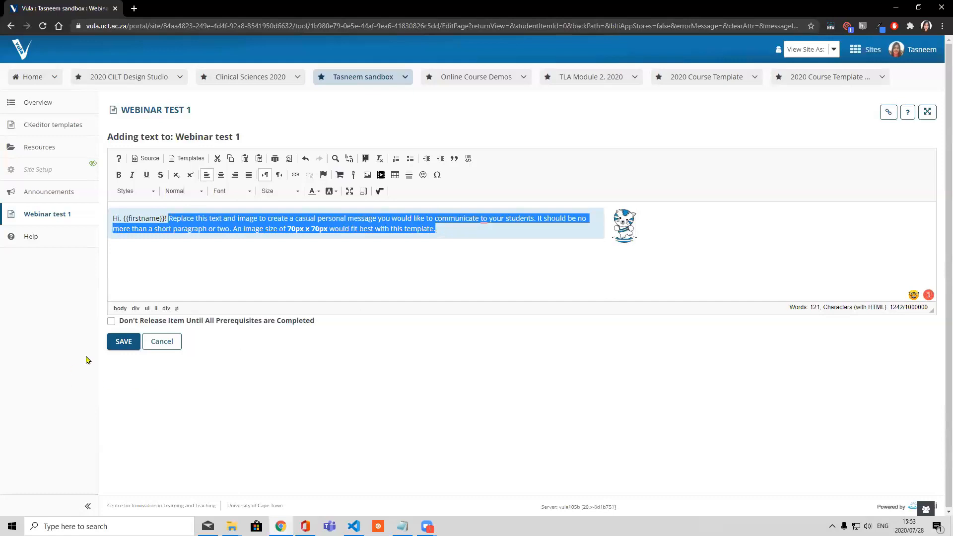
click(123, 341)
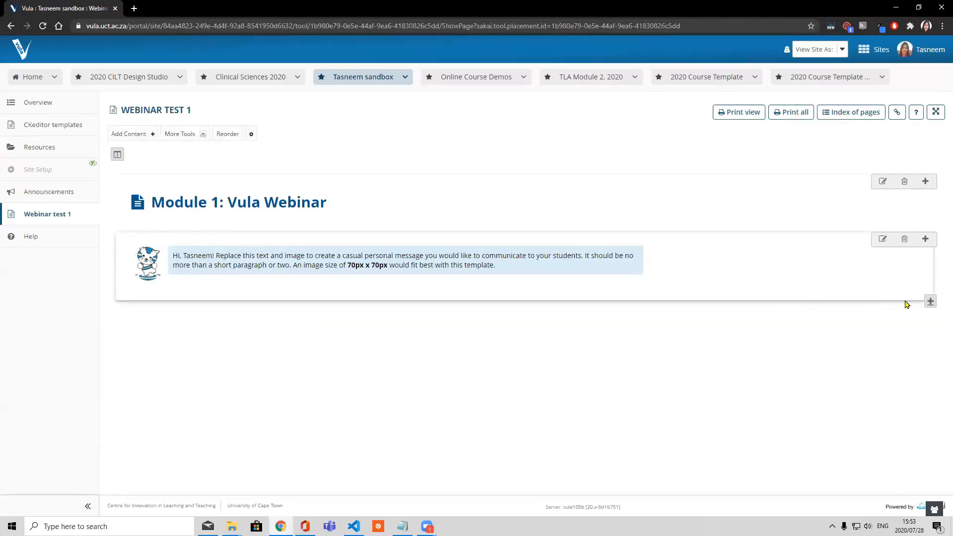
Add a text item below the lecturer conversation and insert the Learning Outcomes template into it
click(930, 301)
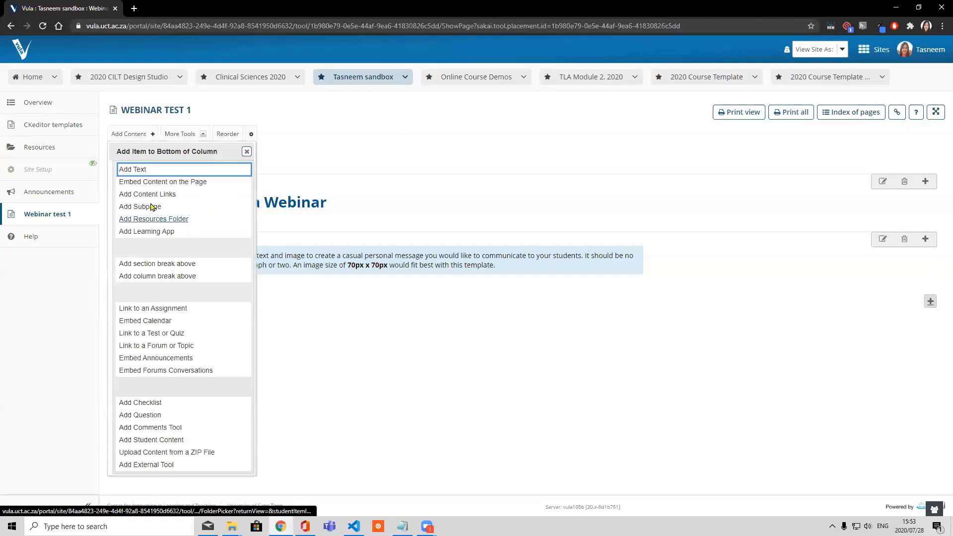
click(131, 170)
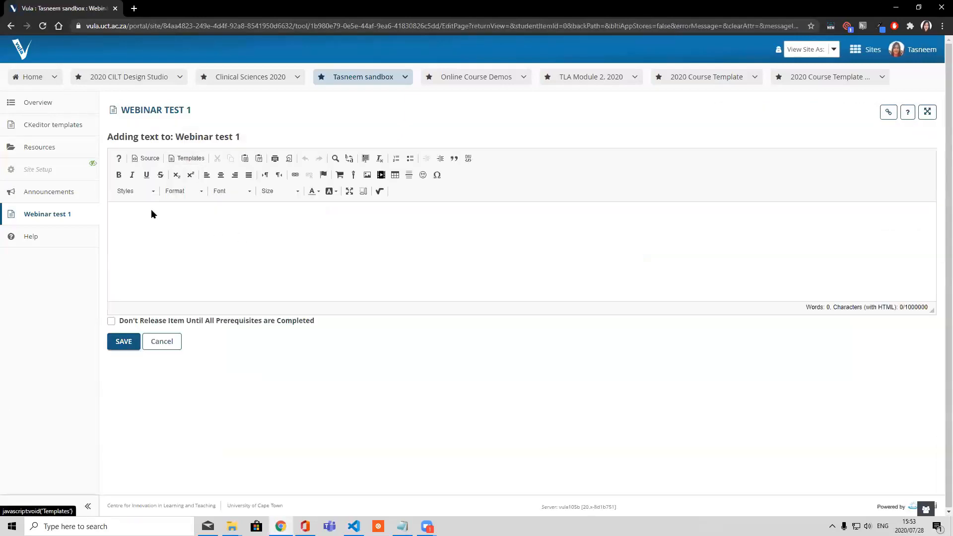
click(186, 158)
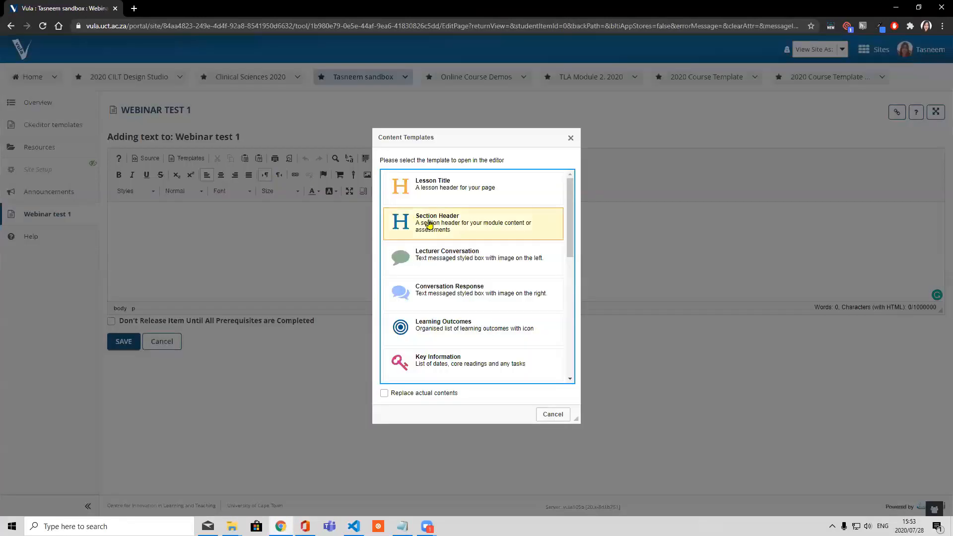
click(460, 330)
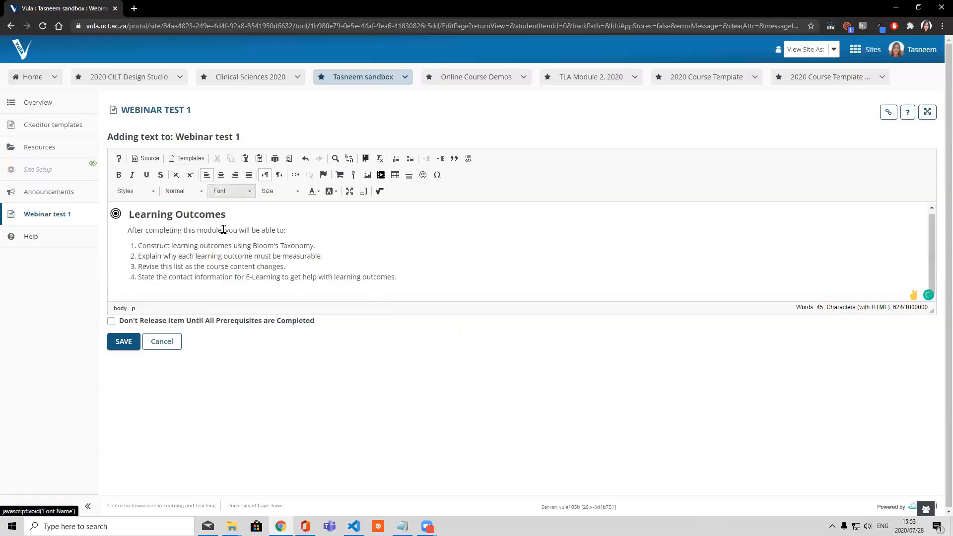
Replace the first learning outcome with "Discuss new features of Vula" and save the text item
drag(318, 247, 181, 246)
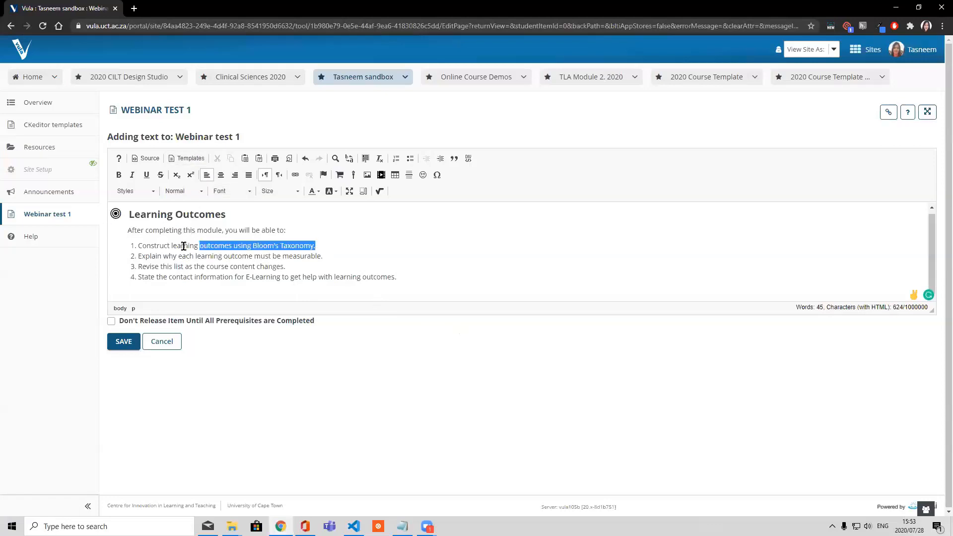
key(BackSpace)
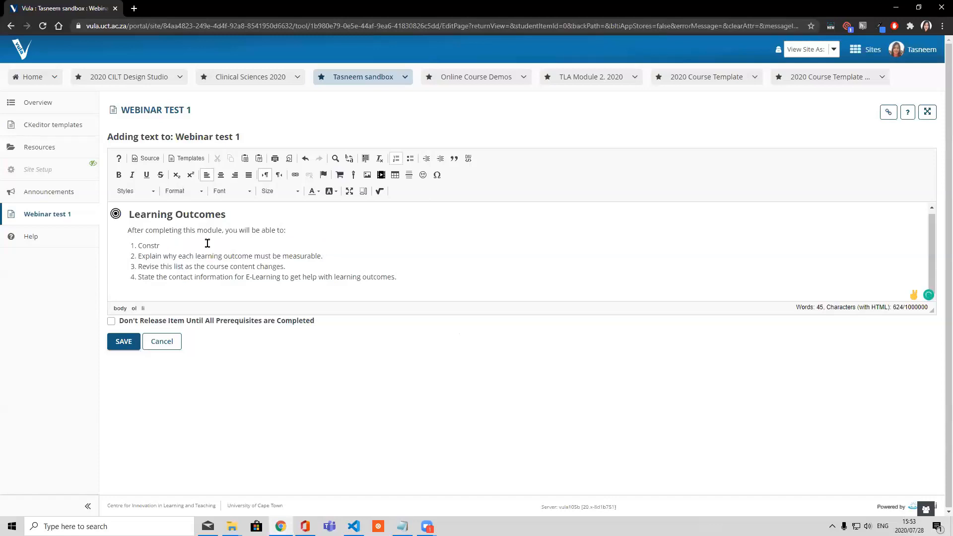
key(BackSpace)
click(125, 347)
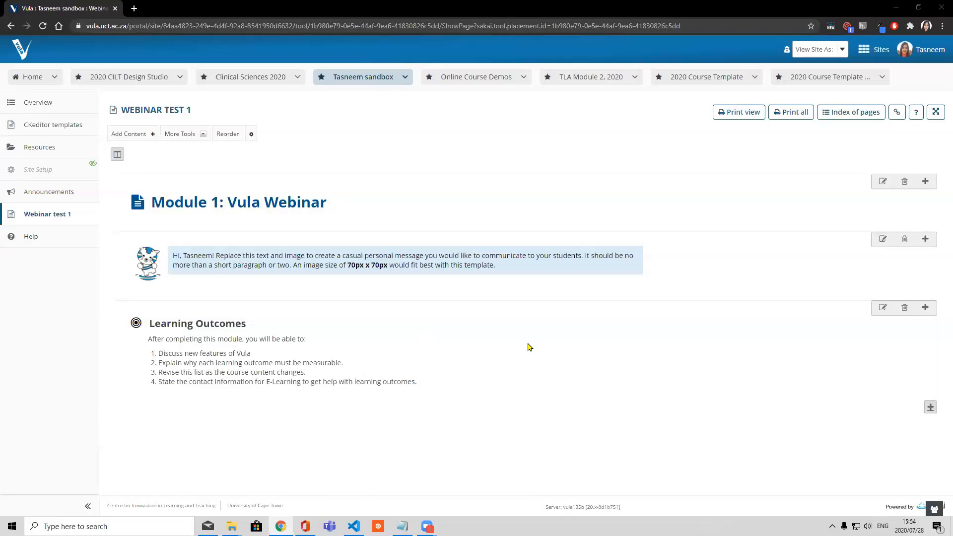
Highlight the personalised first name in the greeting of the lecturer conversation message
drag(214, 255, 184, 254)
click(204, 257)
click(215, 255)
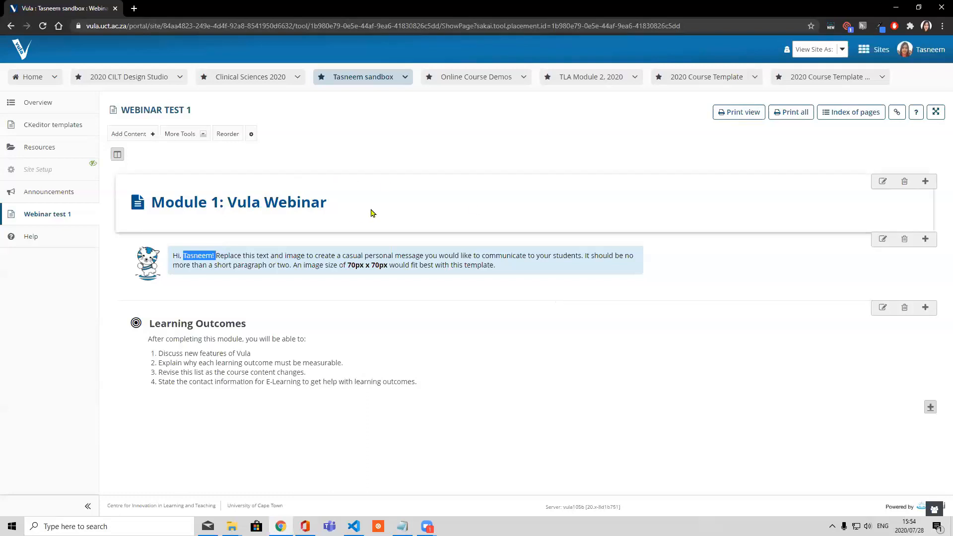
Open the Course outline page of the 2020 Course Template site and look through its sections down to Course dates
click(697, 78)
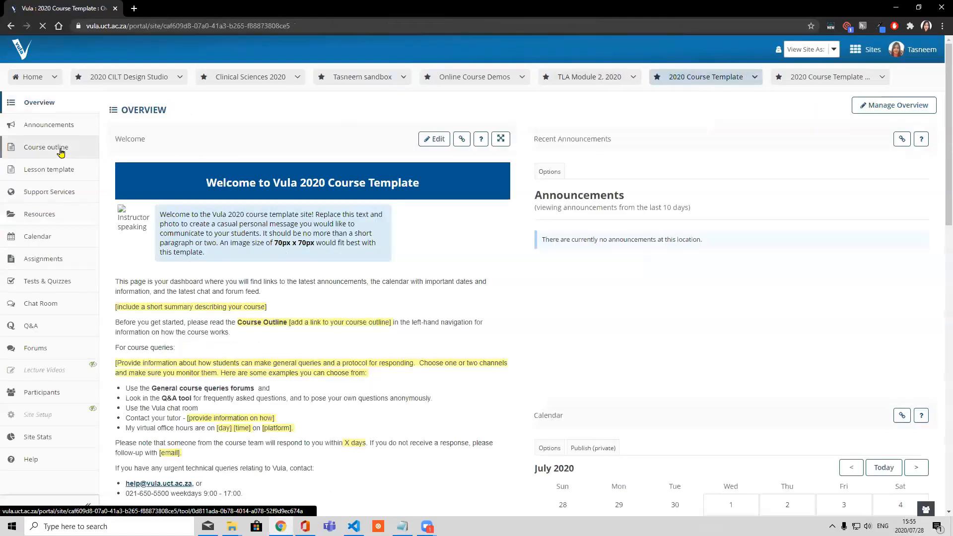
click(60, 149)
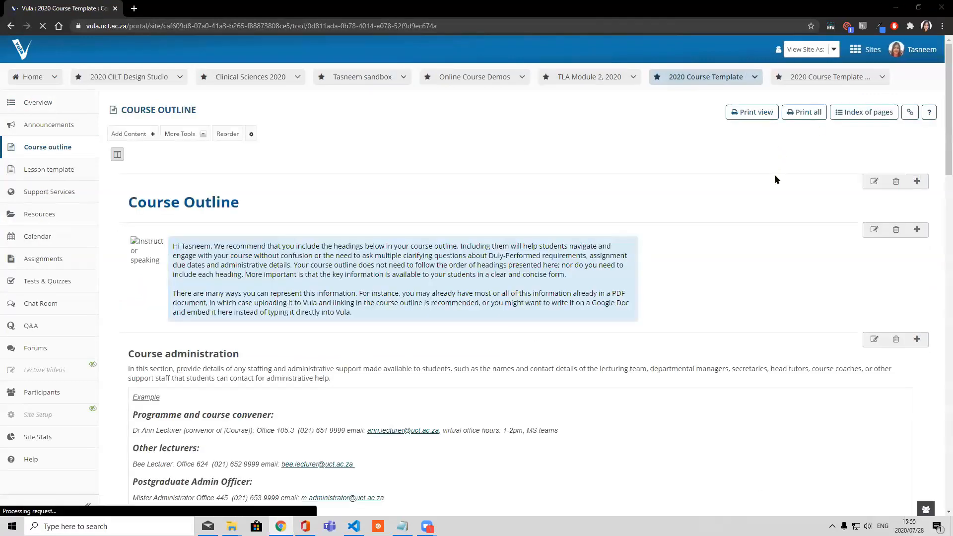
scroll(767, 175, down, 1)
scroll(767, 176, down, 9)
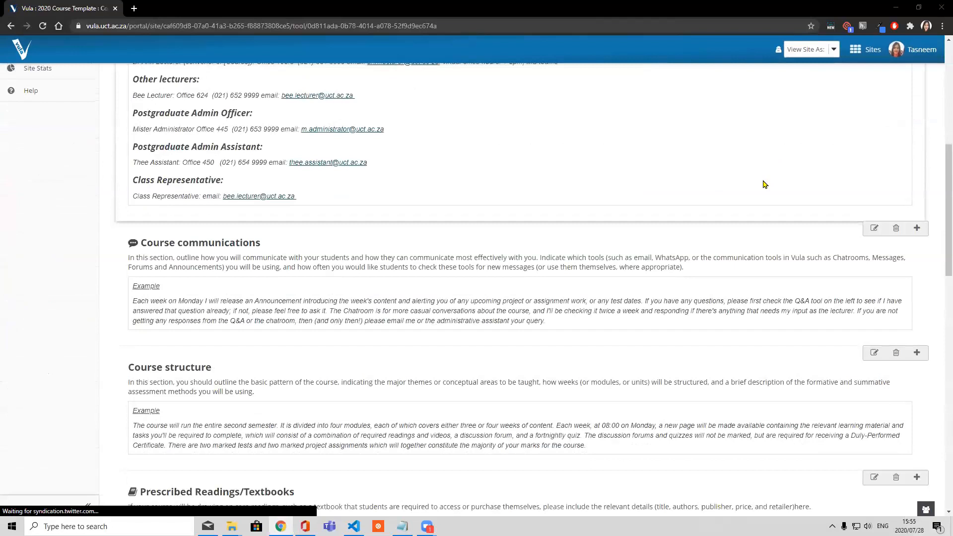
scroll(765, 184, down, 10)
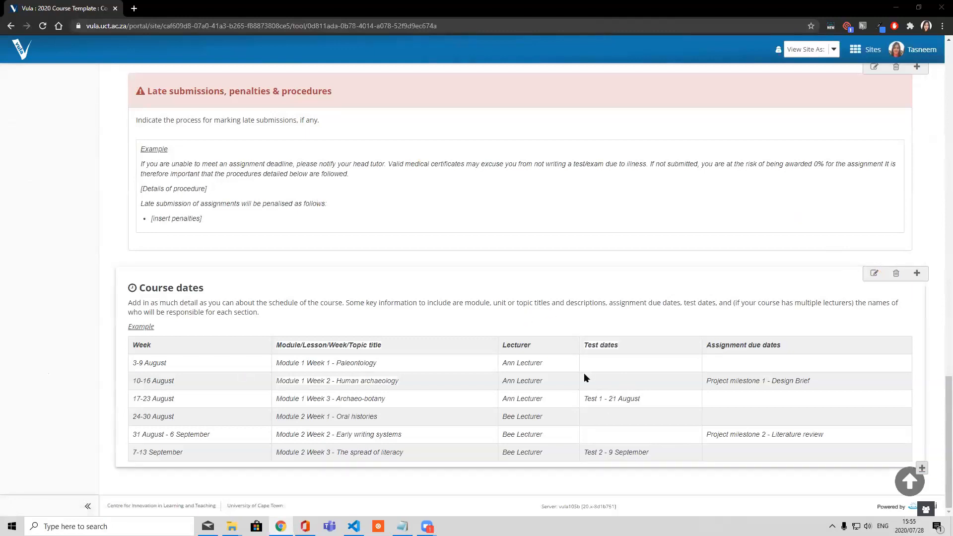
Try entering a different lecturer's full name for the 3-9 August week in the Course dates table, and discard the edit
click(869, 276)
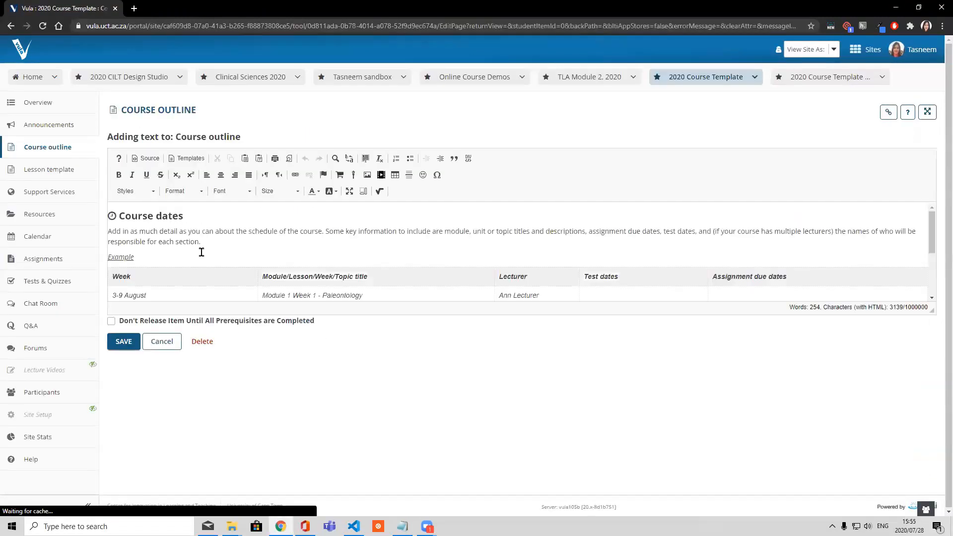
scroll(261, 248, down, 1)
drag(499, 246, 570, 247)
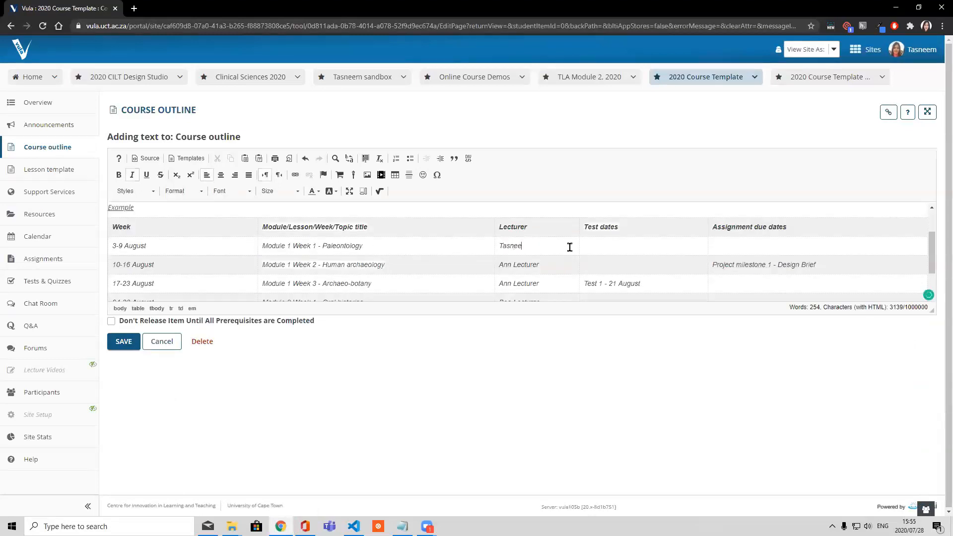
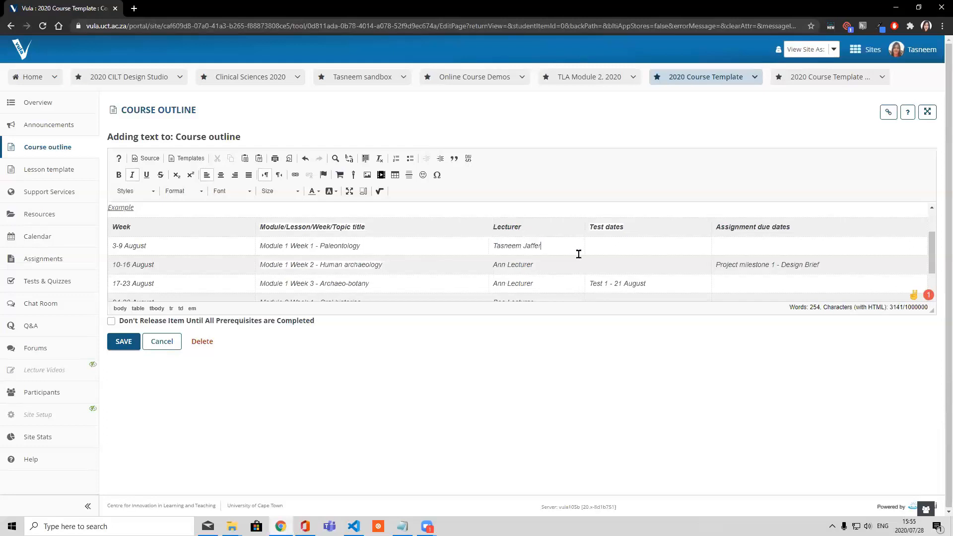
click(164, 343)
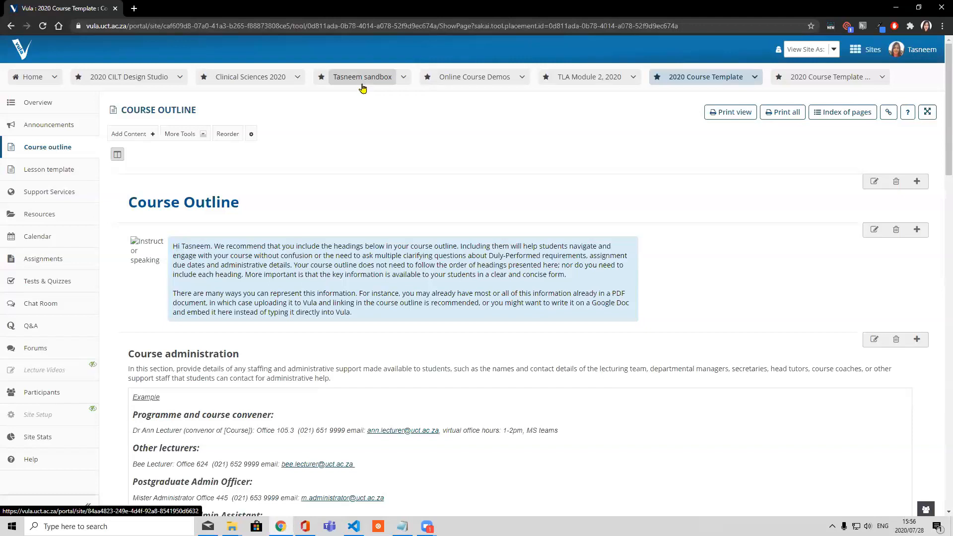
Return to the Webinar test 1 page in the sandbox site and look over its additional page tools
drag(363, 88, 374, 148)
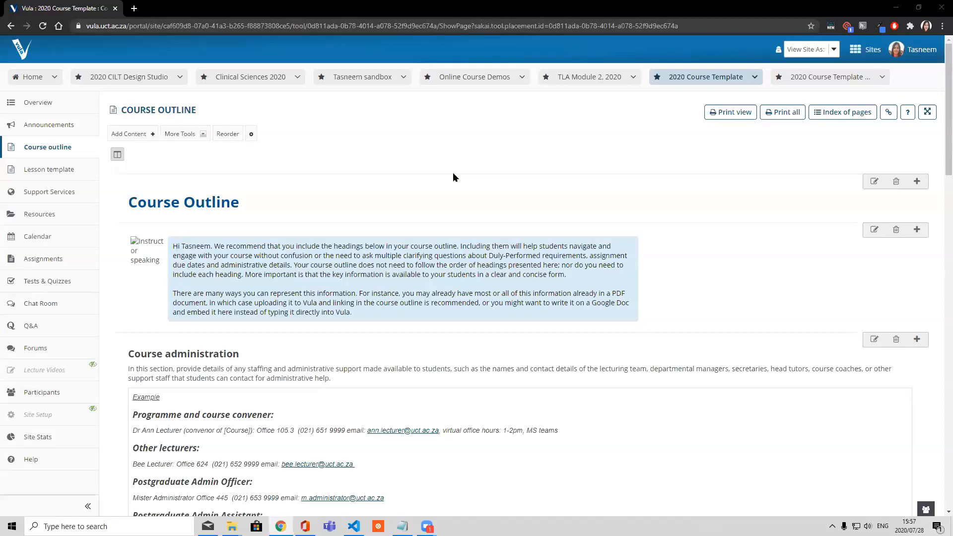
click(357, 81)
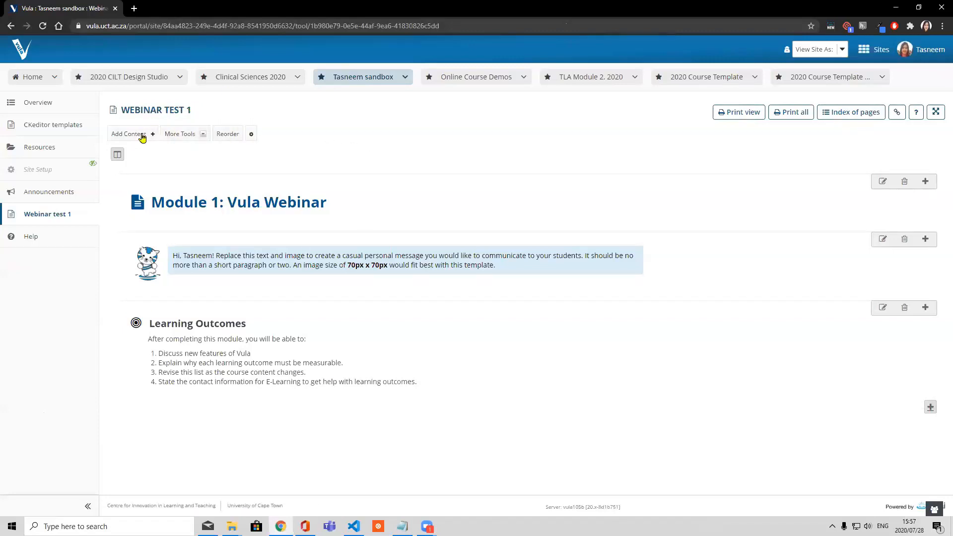
click(202, 135)
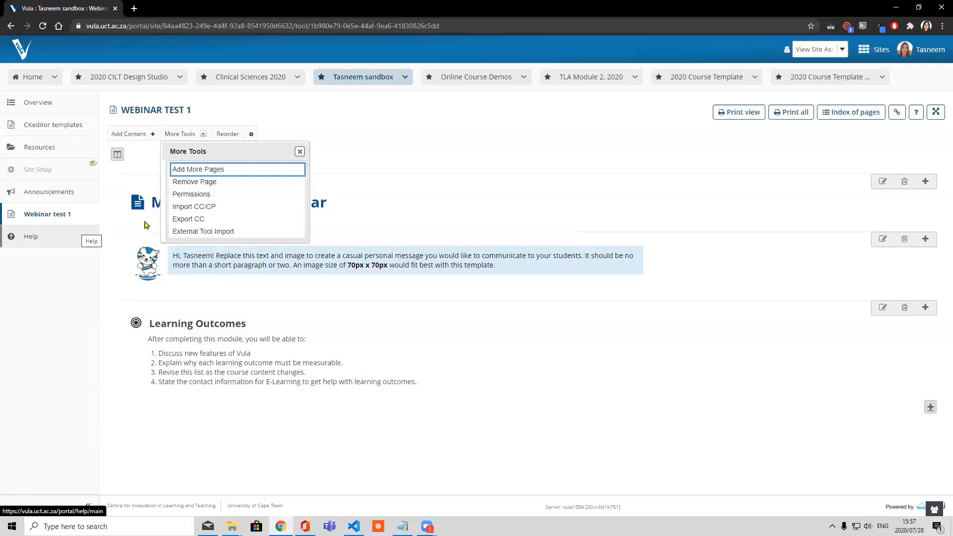
click(300, 152)
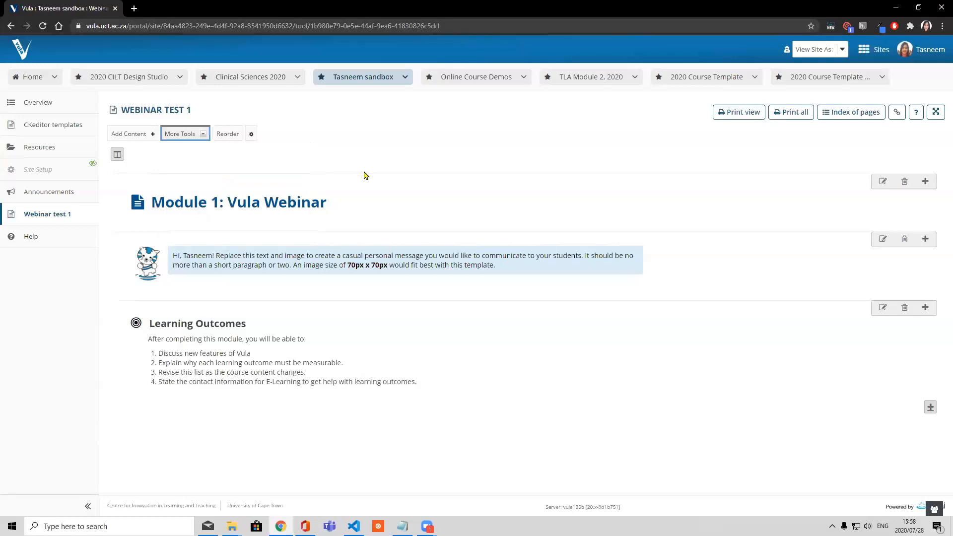
Reopen the 2020 Course Template's course outline and review its sections, including assessment requirements, late submissions and course dates
click(657, 74)
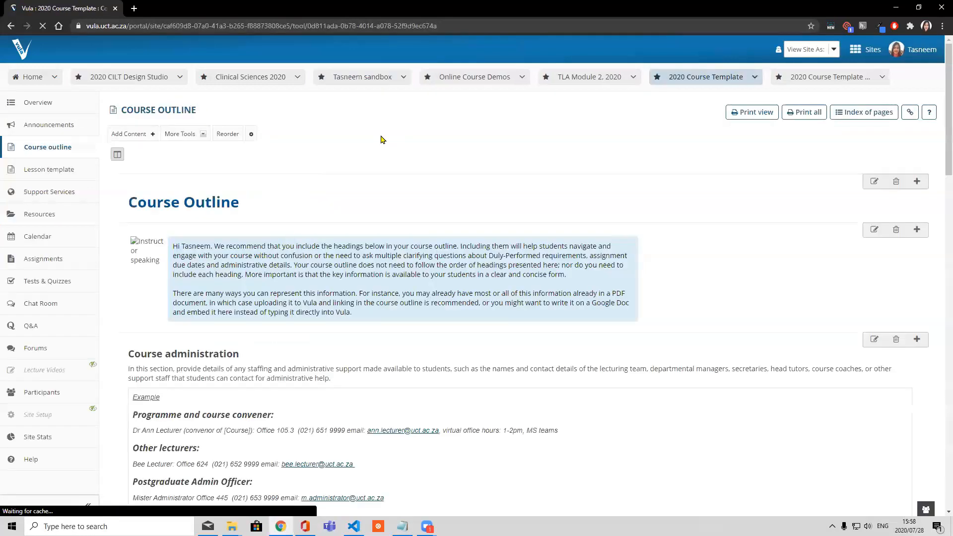
scroll(244, 236, down, 15)
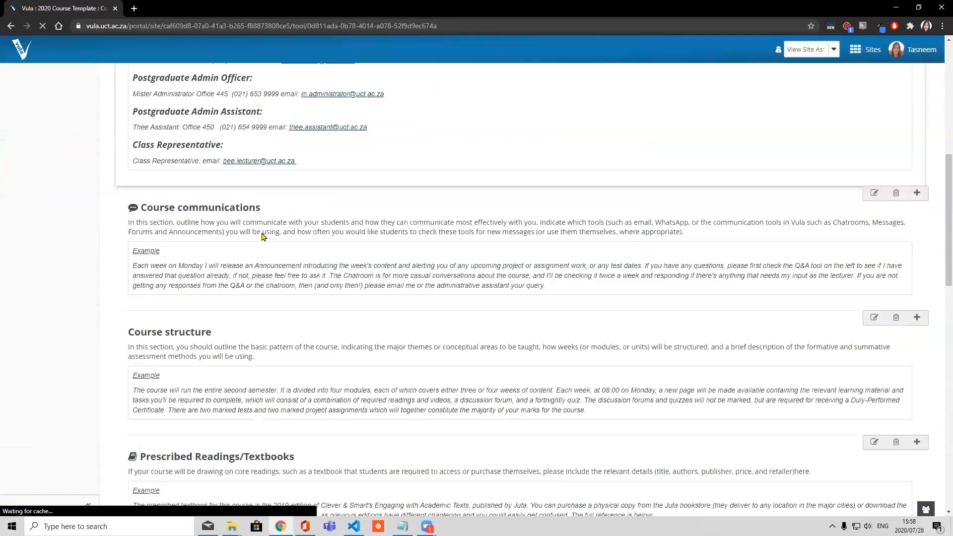
scroll(262, 230, down, 10)
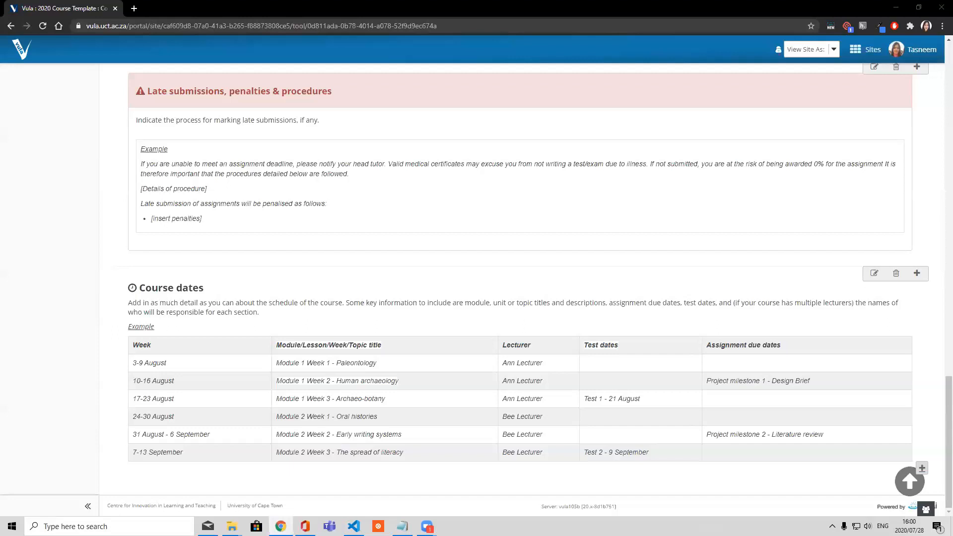
scroll(193, 150, up, 1)
scroll(193, 150, up, 2)
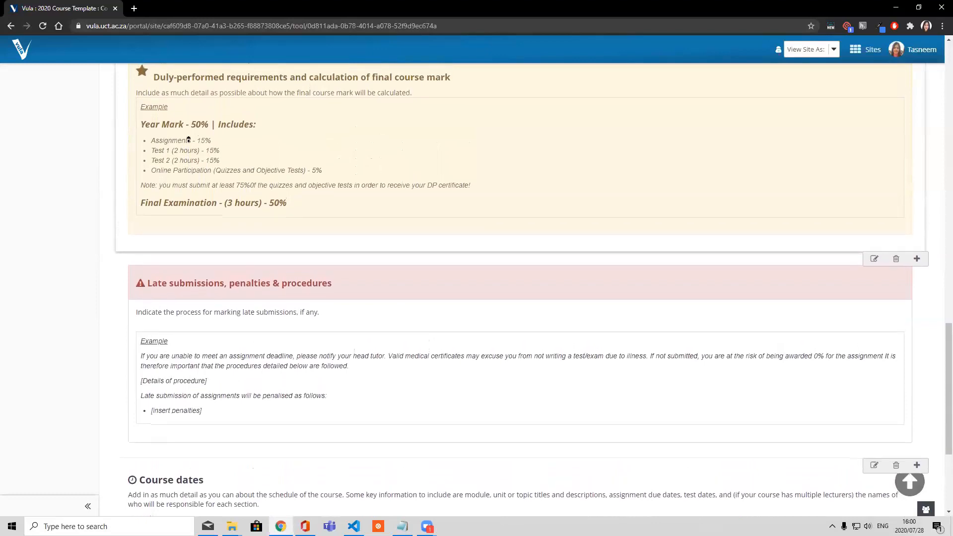
middle_click(189, 141)
drag(947, 334, 939, 260)
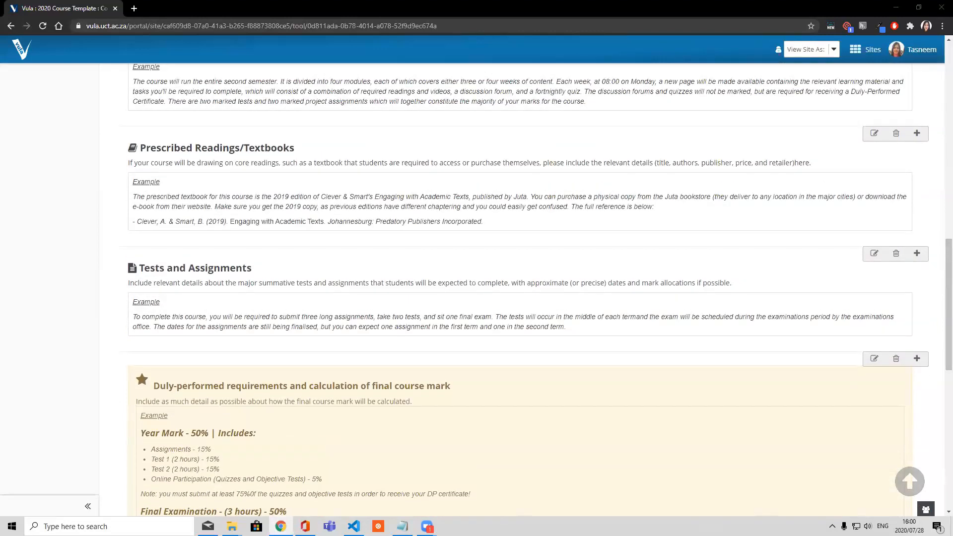